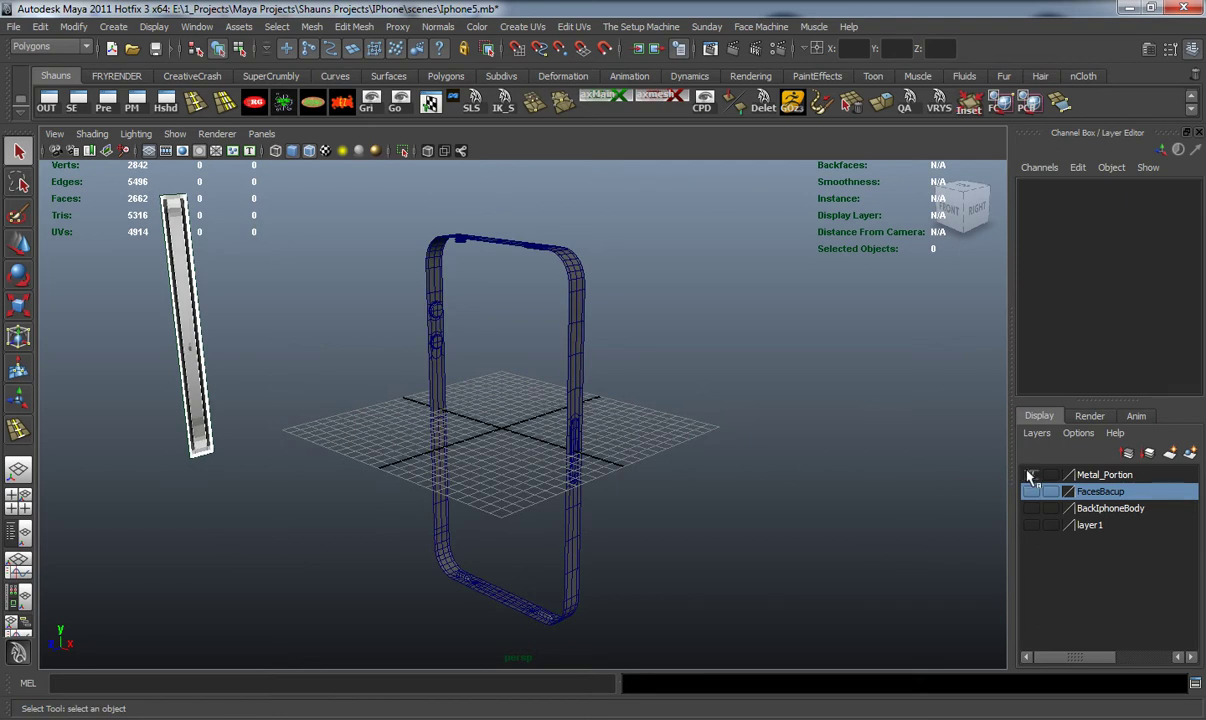
Hide the Metal_Portion layer and add the loose small phone parts, such as buttons and screws, to that layer.
left_click(1030, 475)
left_click_drag(628, 422, 642, 421, "alt")
right_click_drag(642, 421, 433, 333, "alt")
left_click_drag(370, 248, 595, 472)
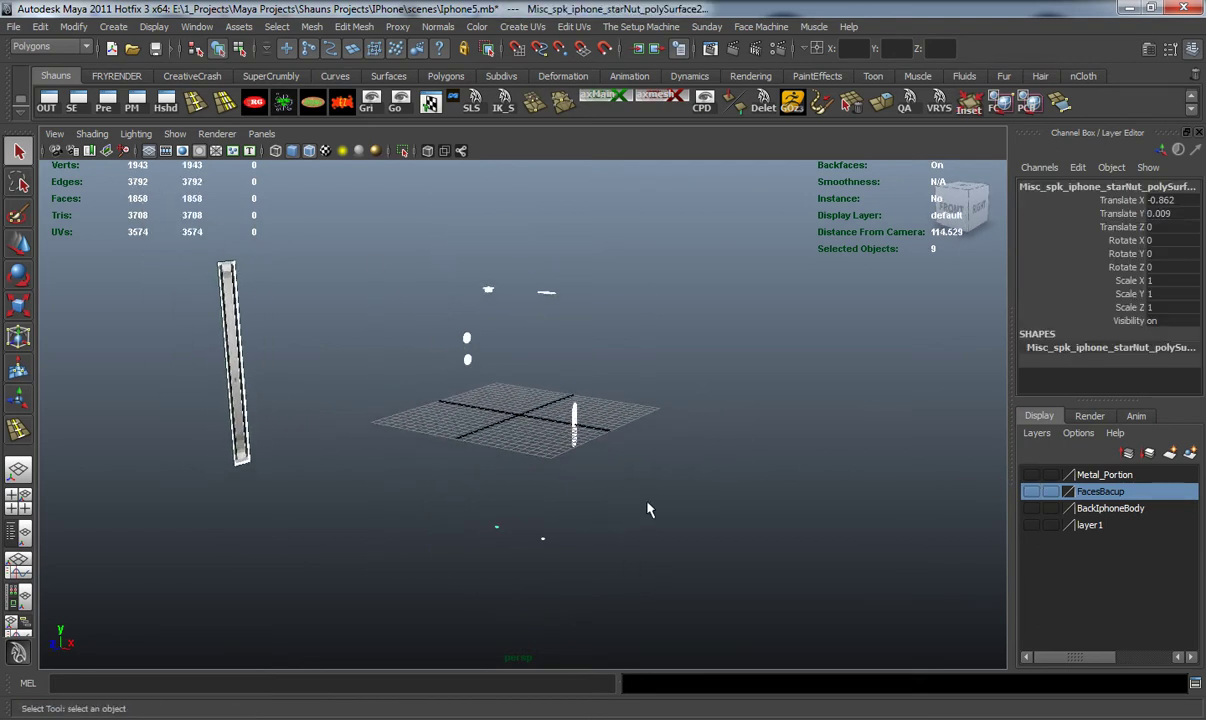
right_click(1110, 474)
left_click(1040, 498)
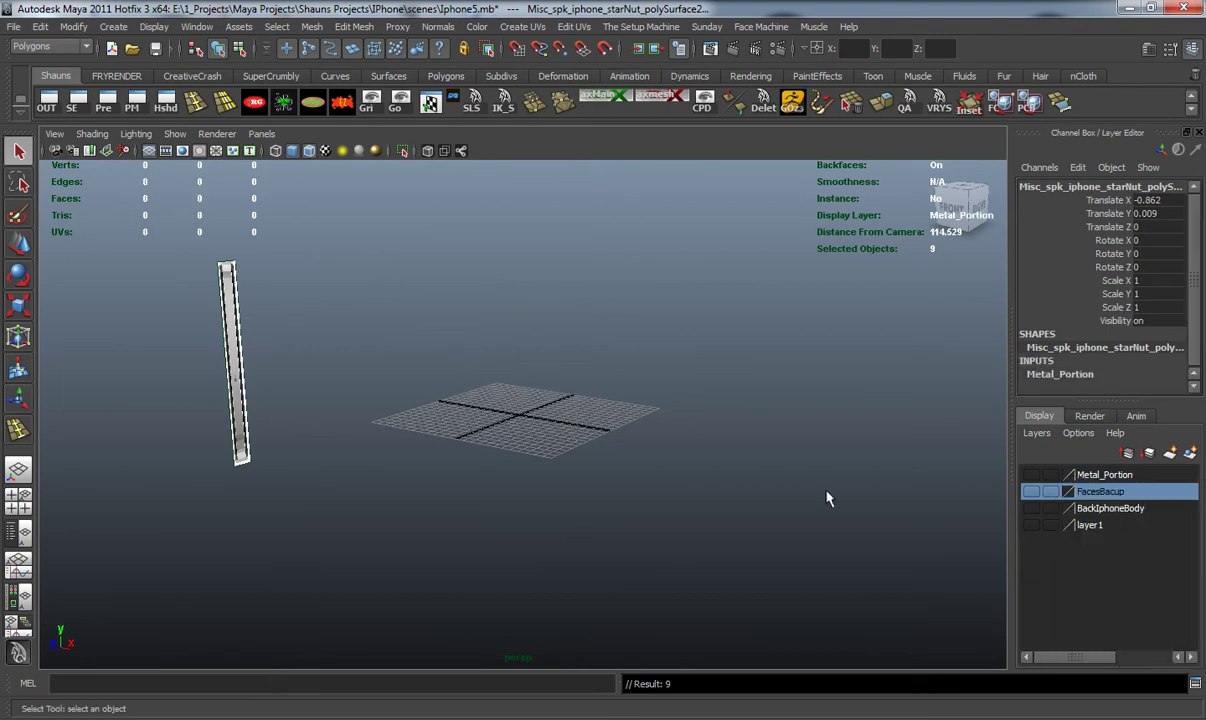
left_click(924, 507)
Show the FacesBacup layer, remove the phone body shell from it, and hide the layer again.
left_click(1031, 491)
left_click_drag(772, 484, 508, 487, "alt")
scroll(519, 412, "up", 5)
left_click_drag(519, 412, 595, 377, "alt")
left_click(532, 430)
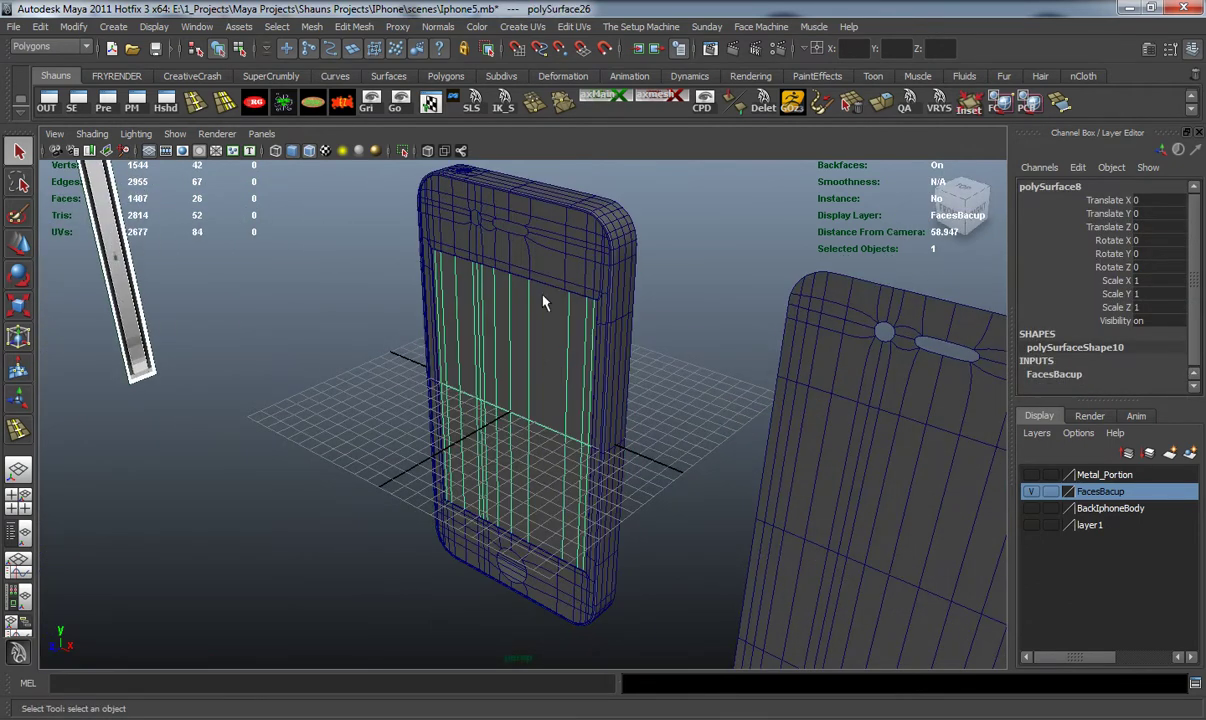
left_click(565, 269)
left_click_drag(659, 411, 637, 379, "alt")
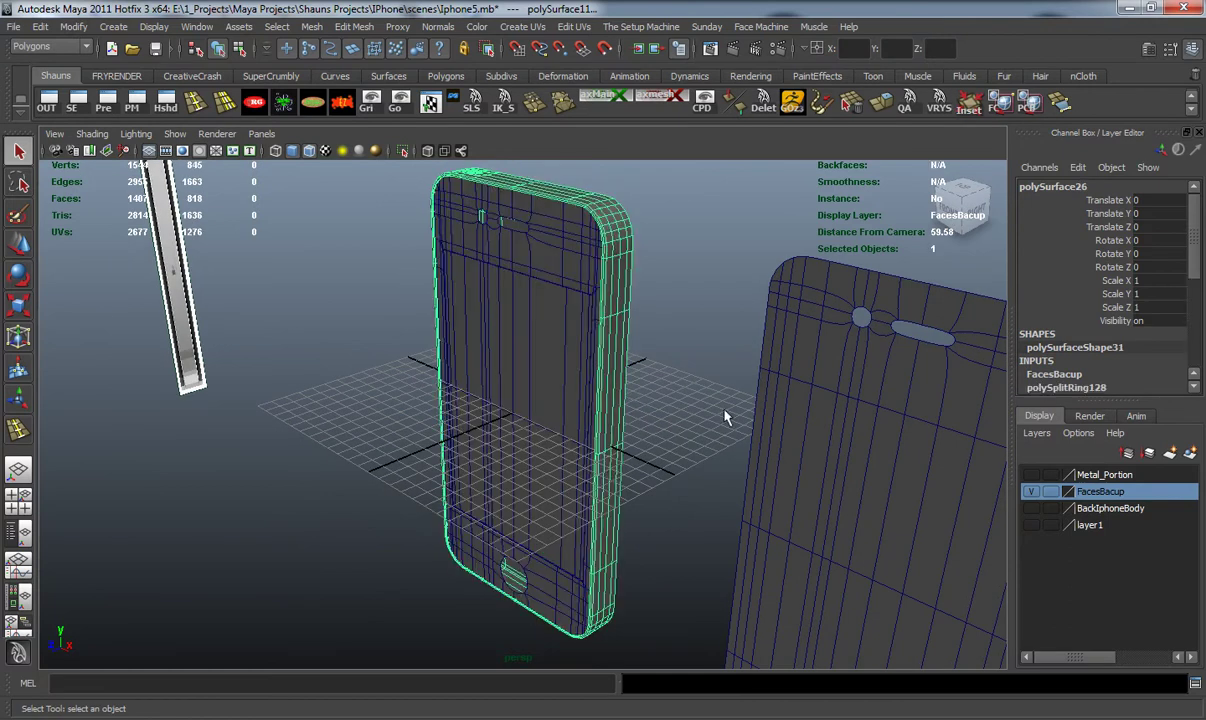
right_click(1090, 491)
left_click(1103, 541)
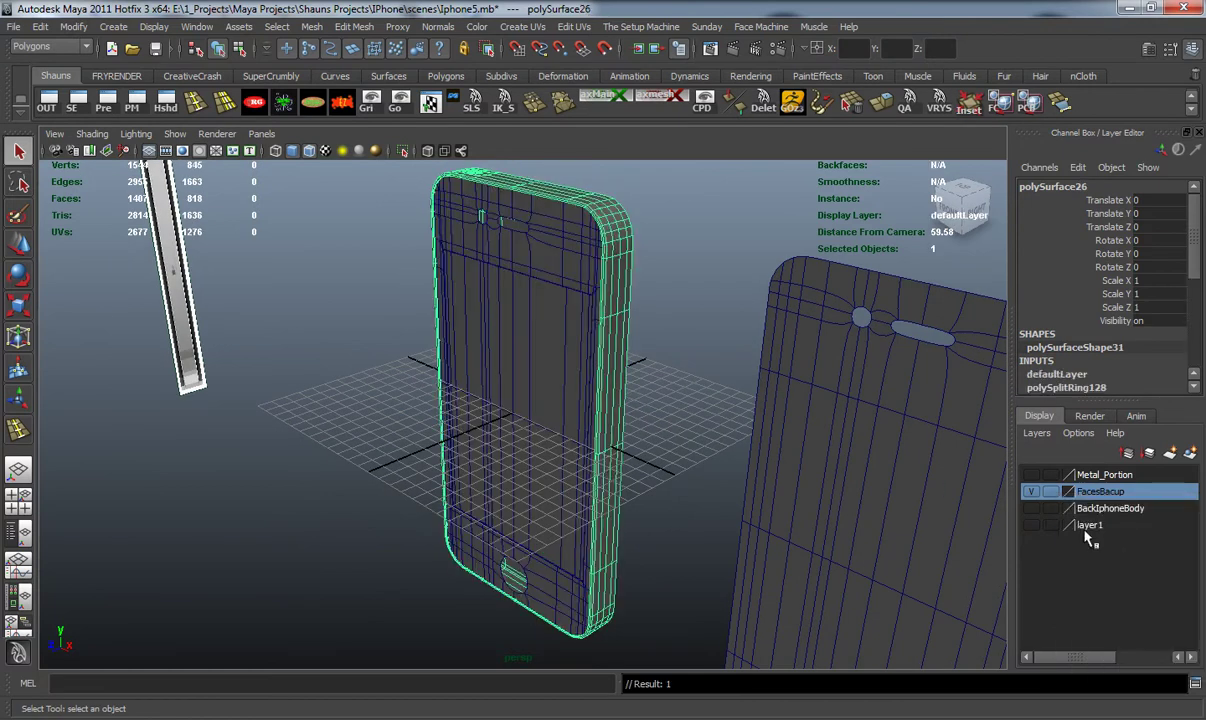
left_click(1031, 492)
left_click_drag(720, 437, 535, 432, "alt")
left_click(414, 438)
left_click_drag(415, 438, 451, 425, "alt")
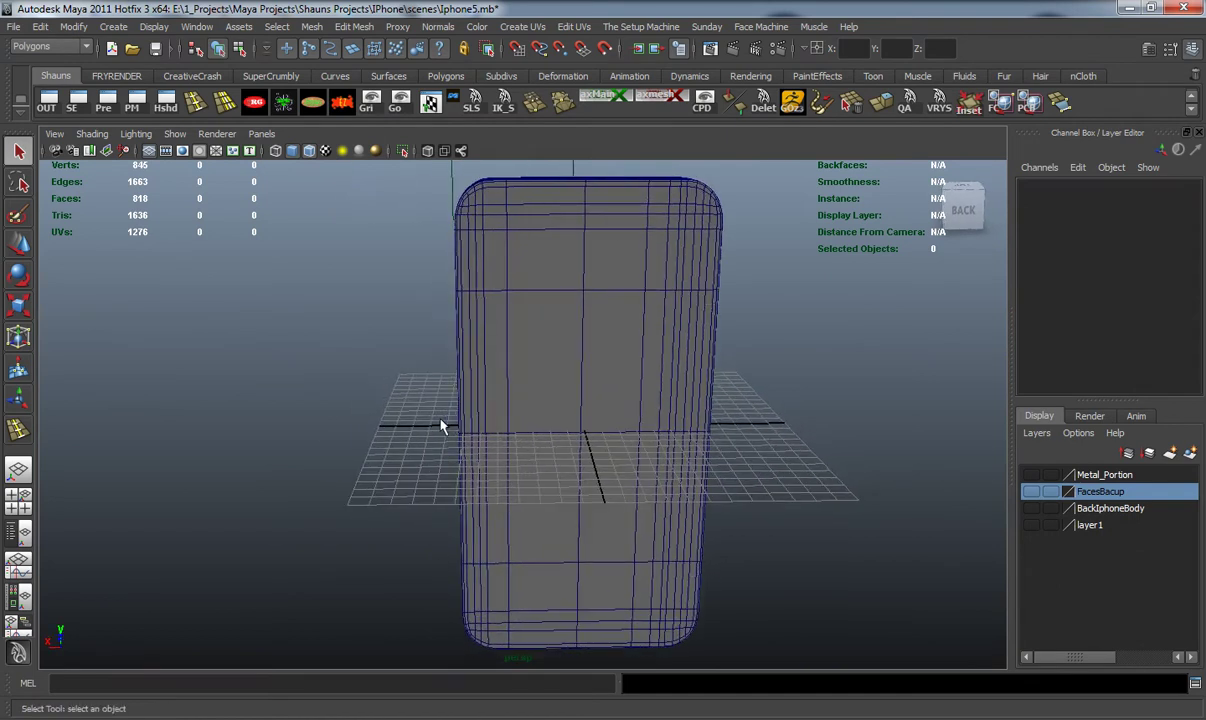
Replace the front view's image plane picture with Back_359x700.psd from the sourceimages folder.
key("space")
key("space")
scroll(267, 441, "down", 2)
scroll(267, 438, "down", 1)
middle_click_drag(279, 416, 406, 326, "alt")
left_click(55, 134)
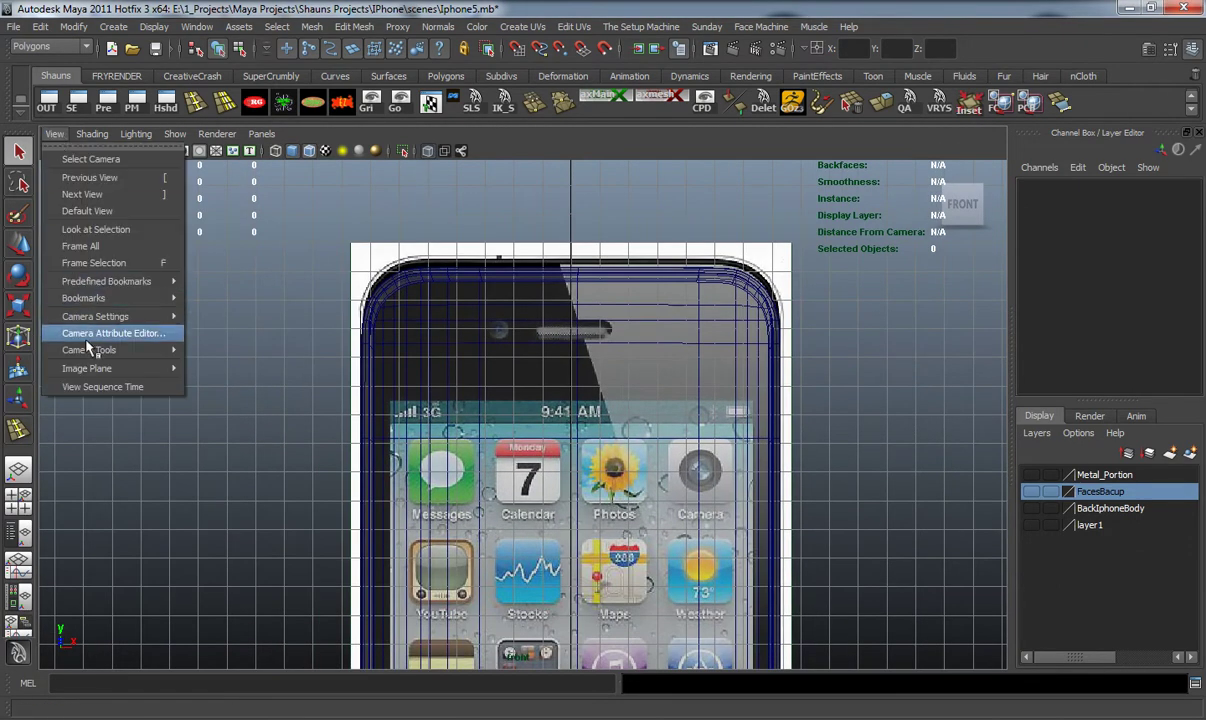
left_click(360, 410)
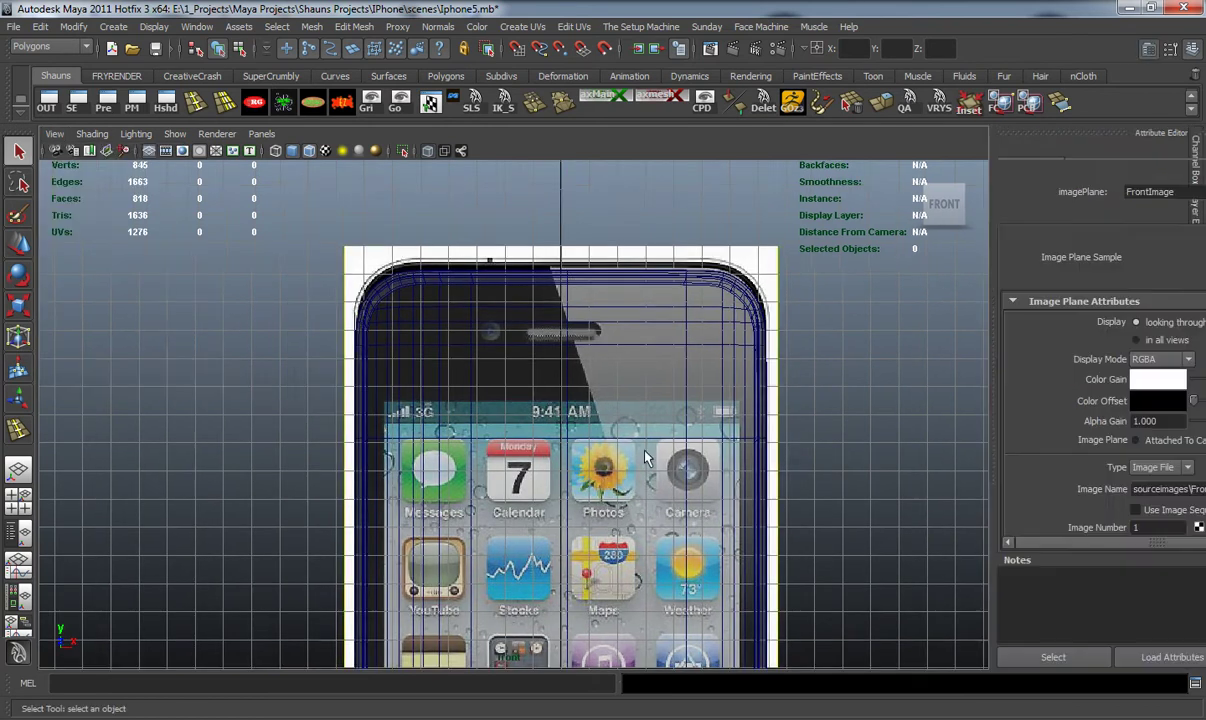
left_click(1148, 523)
left_click(411, 178)
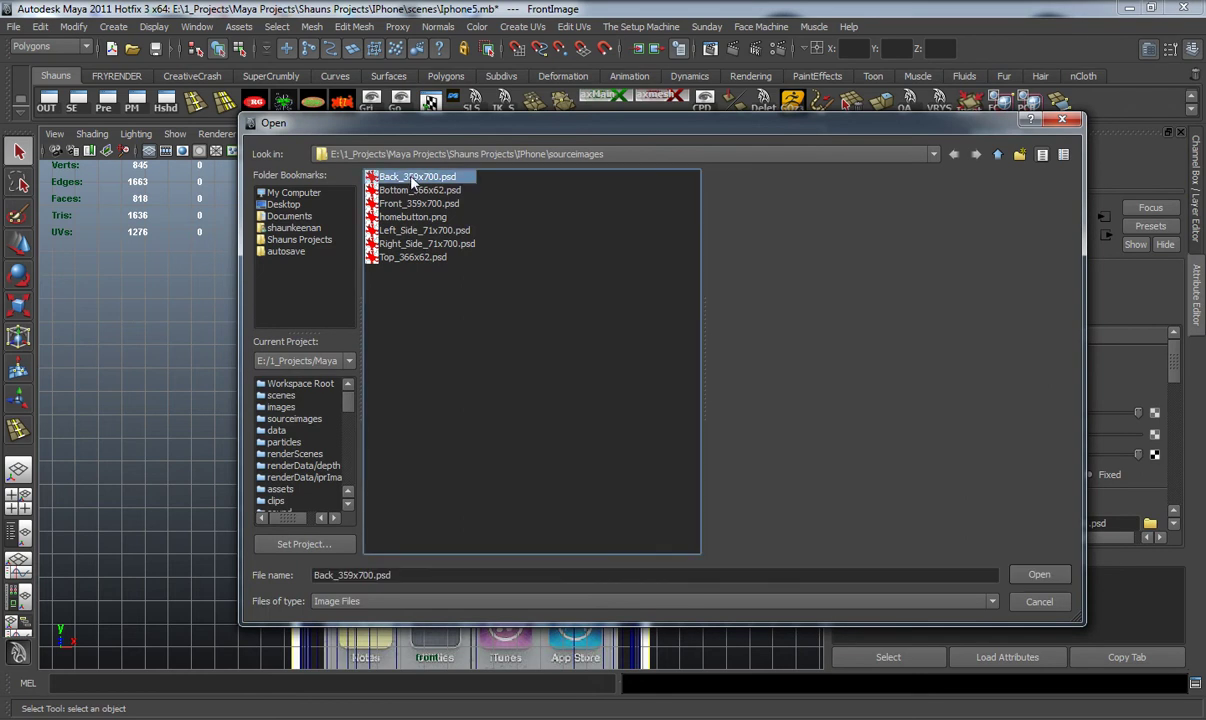
left_click(1040, 575)
key("space")
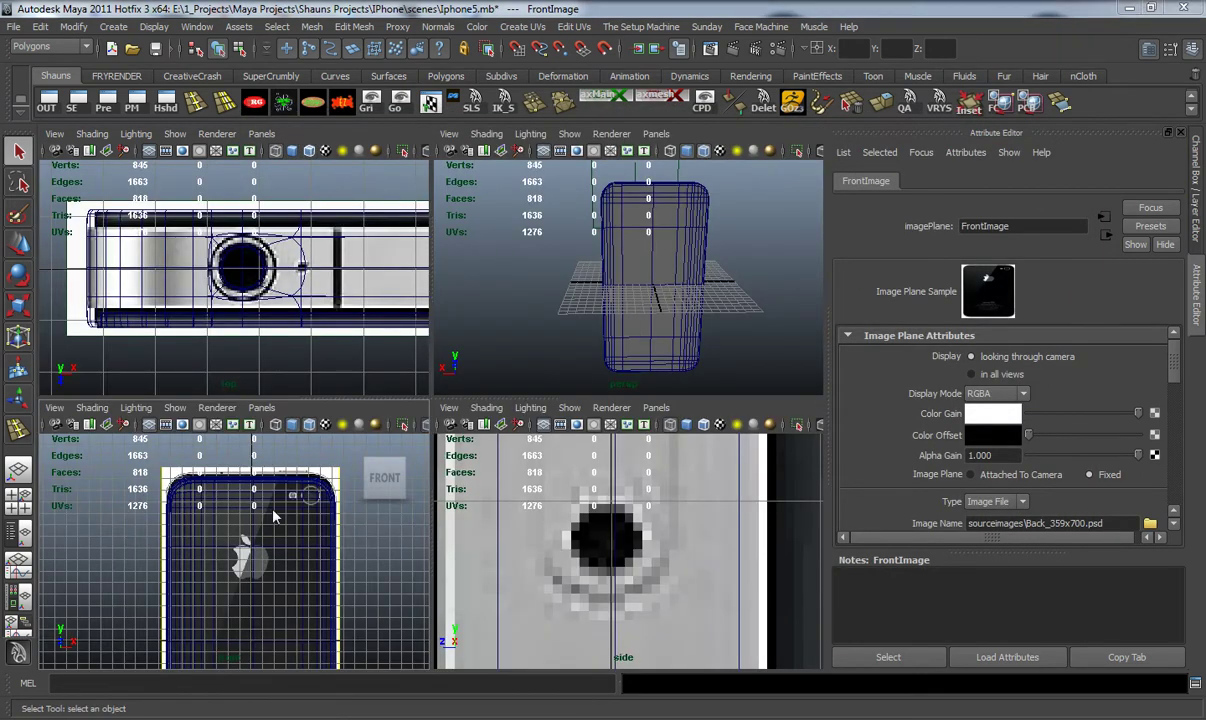
key("space")
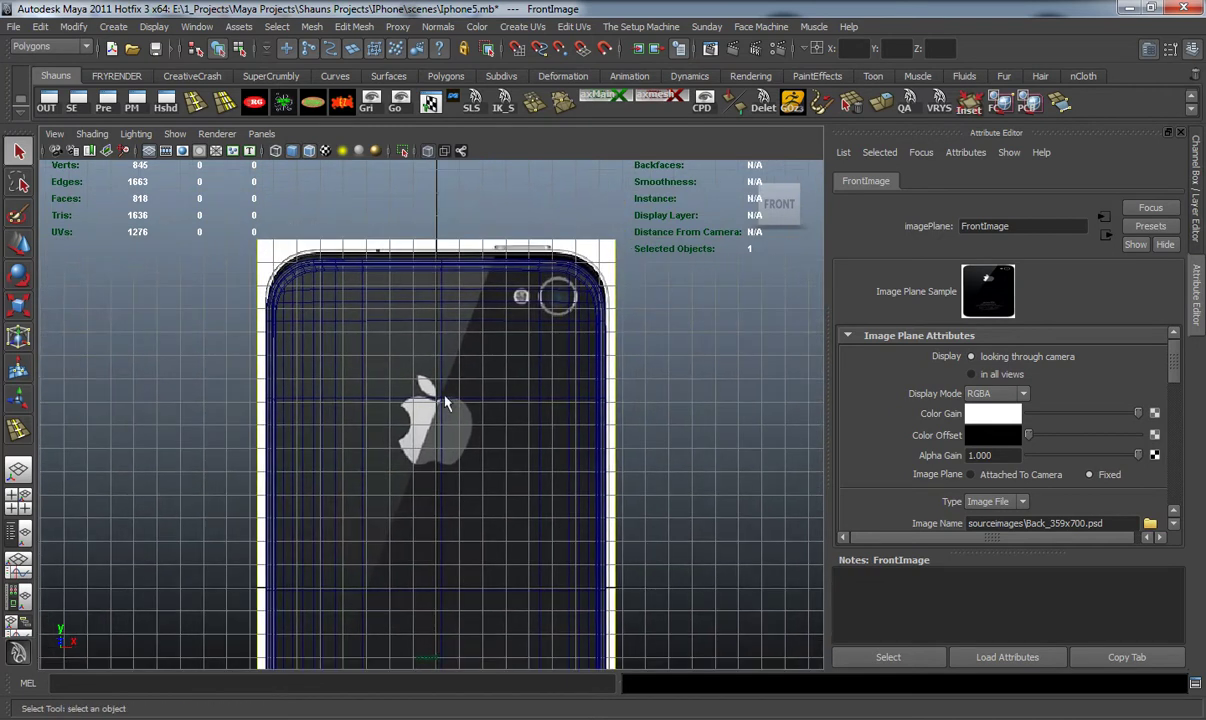
scroll(571, 299, "up", 5)
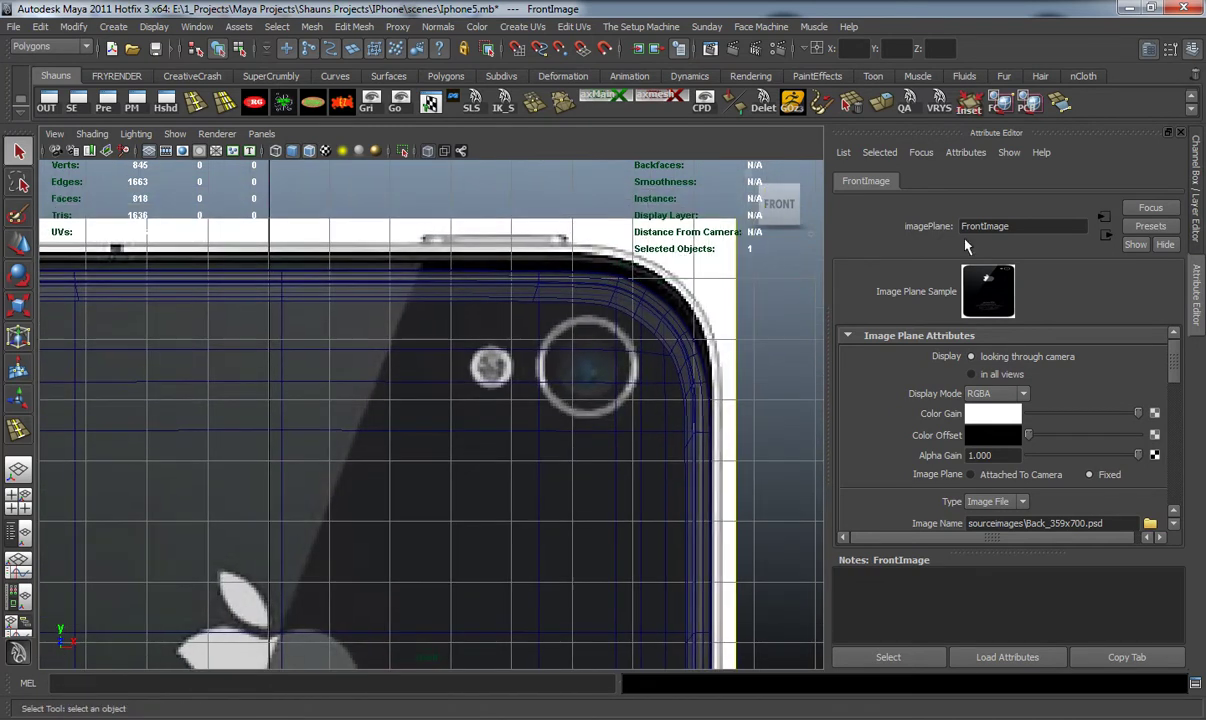
key("ctrl+a")
scroll(640, 360, "up", 2)
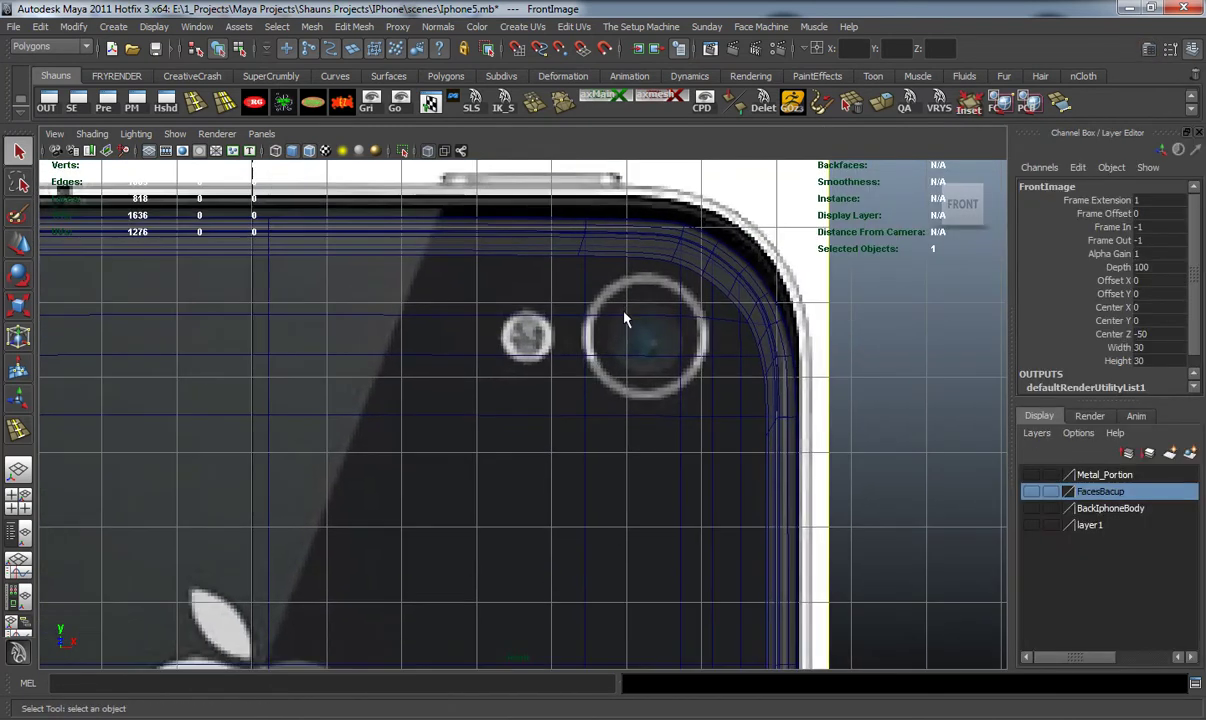
Examine how the body's wireframe lines up with the camera and flash in the back reference image.
left_click(622, 340)
scroll(694, 404, "down", 4)
scroll(675, 428, "up", 1)
scroll(665, 428, "up", 4)
middle_click_drag(883, 397, 805, 402, "alt")
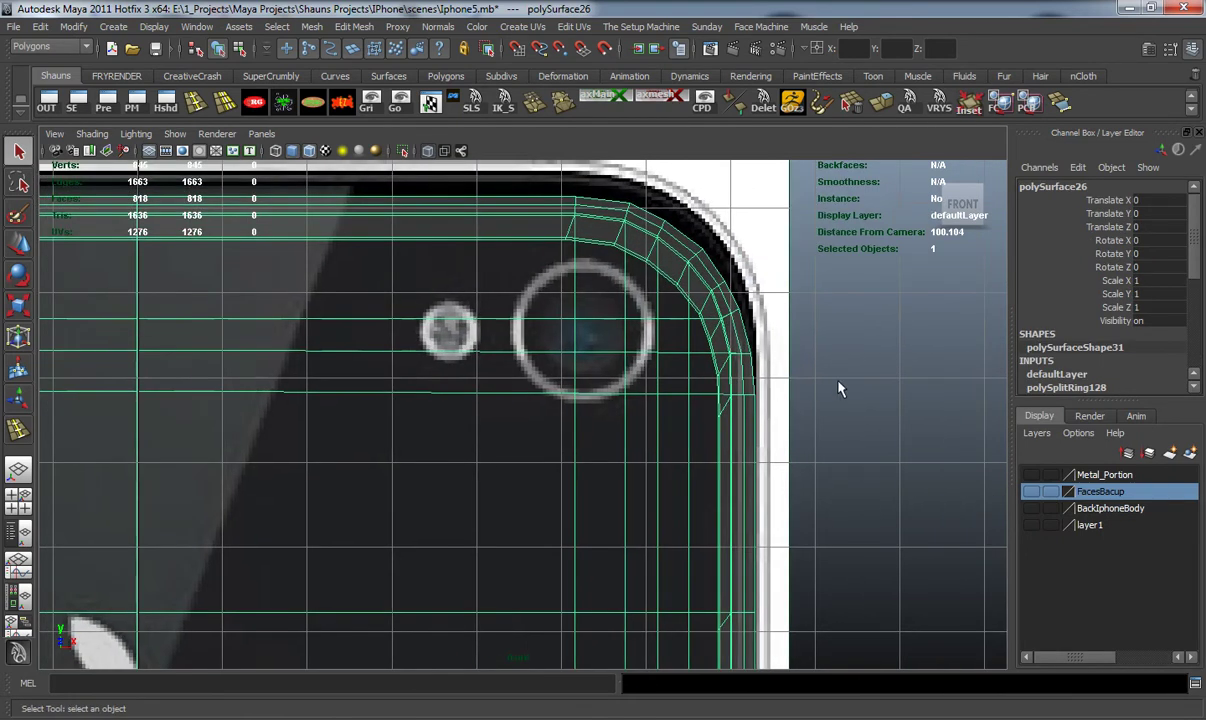
left_click(816, 393)
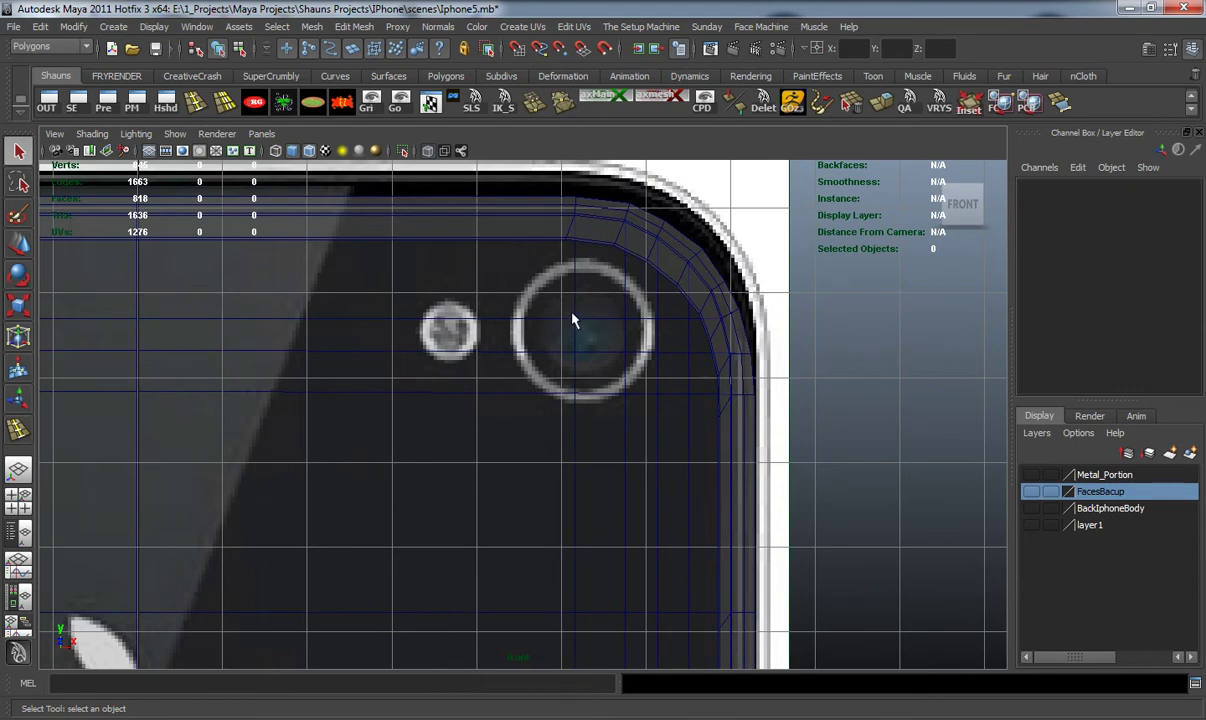
middle_click_drag(551, 332, 556, 332, "alt")
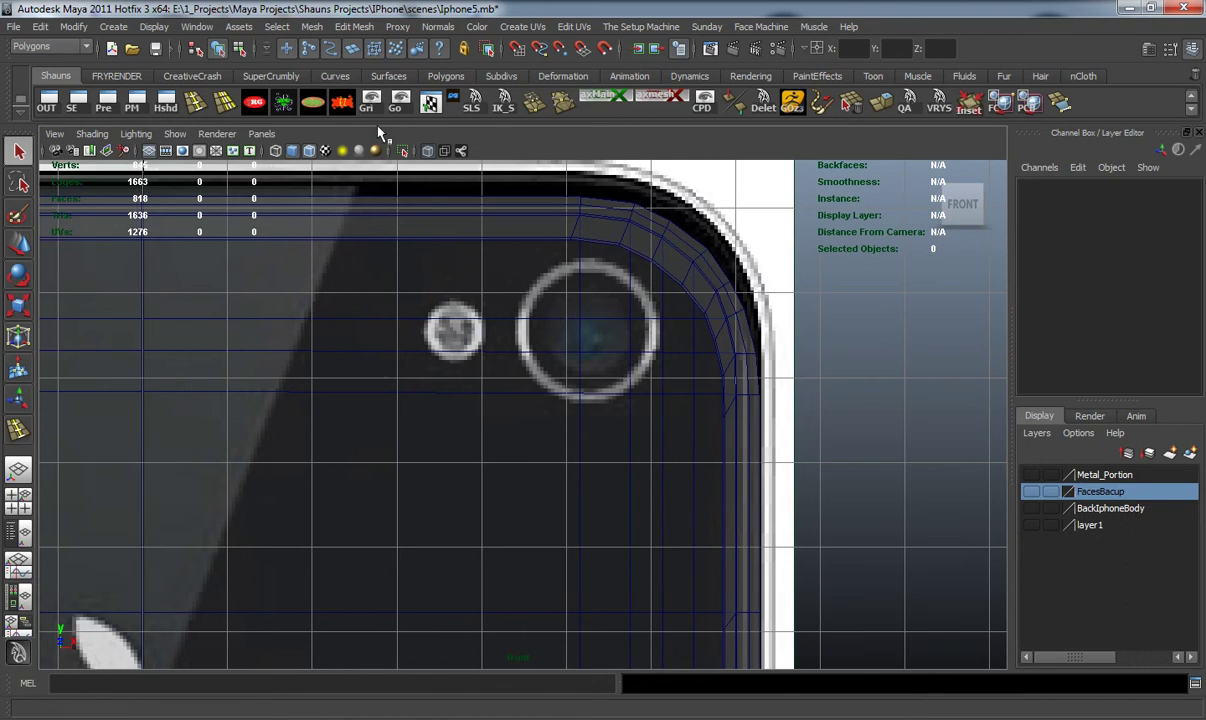
Draw a polygon pipe over the camera ring in the front view, about 0.925 in radius and 6.789 in height.
left_click(445, 75)
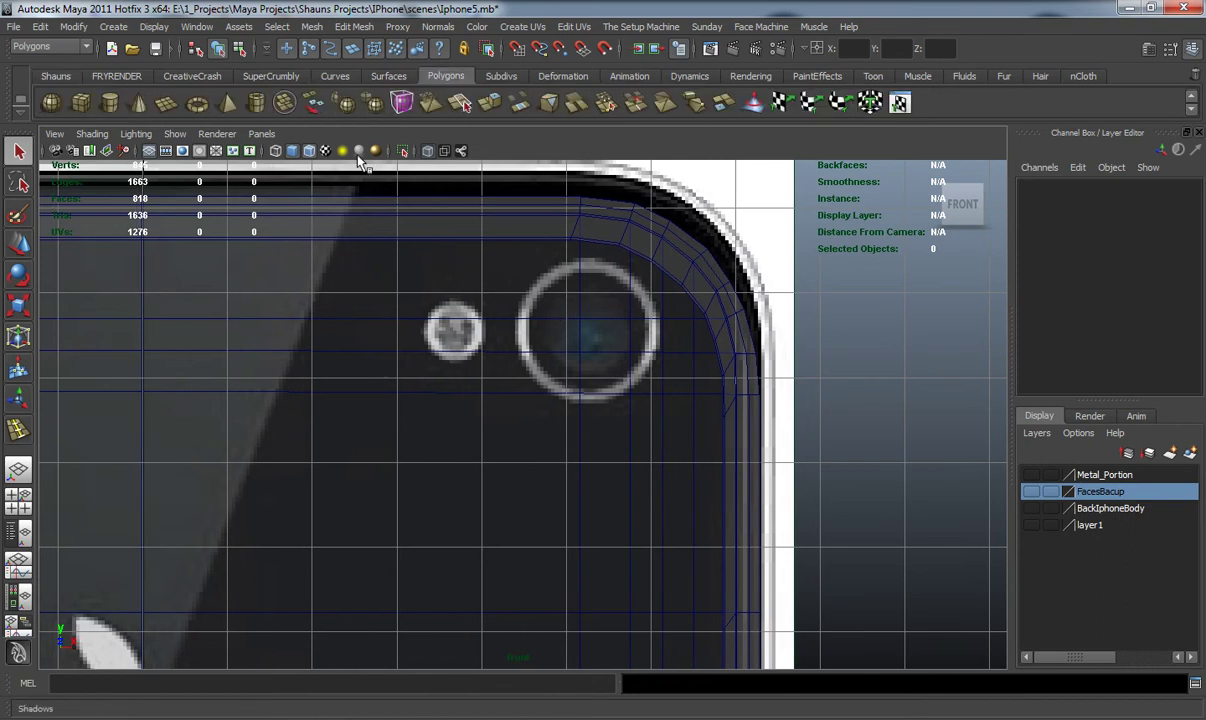
left_click(257, 103)
left_click_drag(592, 347, 654, 404)
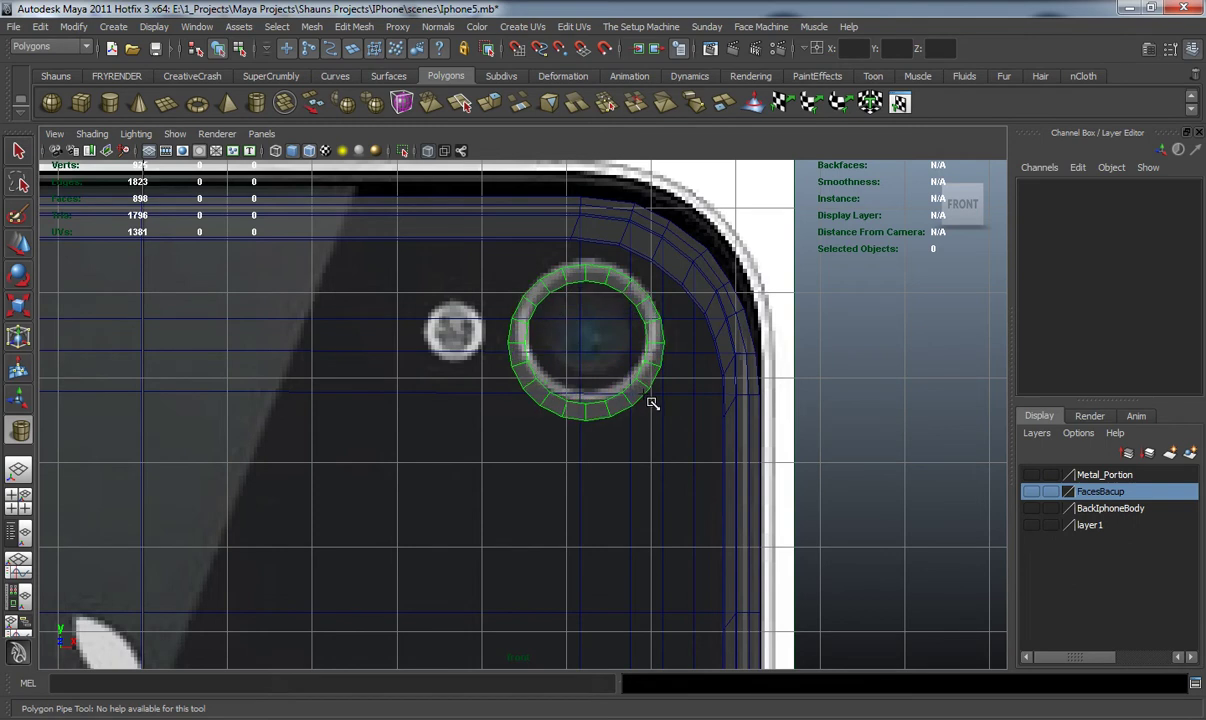
key("space")
key("space")
left_click_drag(681, 299, 583, 303, "alt")
middle_click_drag(583, 303, 581, 362, "alt")
scroll(580, 361, "up", 3)
left_click_drag(580, 361, 519, 331, "alt")
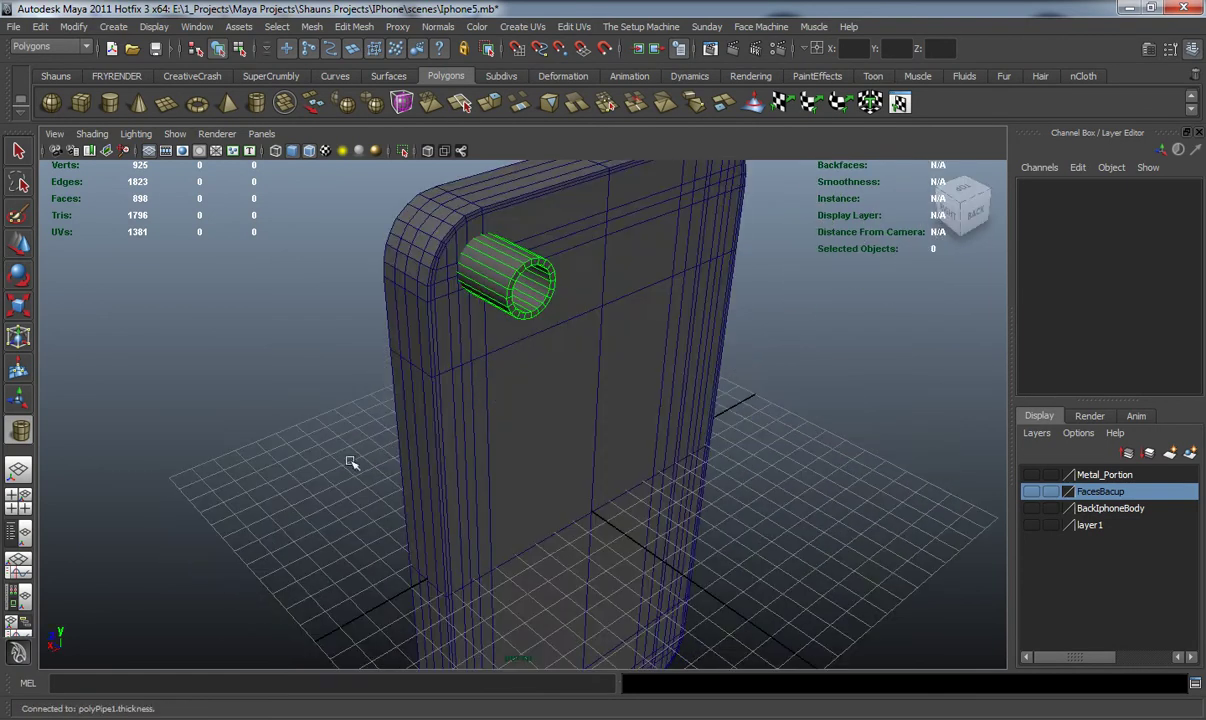
Set the pipe's wall thickness to about 0.297 against the camera ring in the reference.
key("space")
key("space")
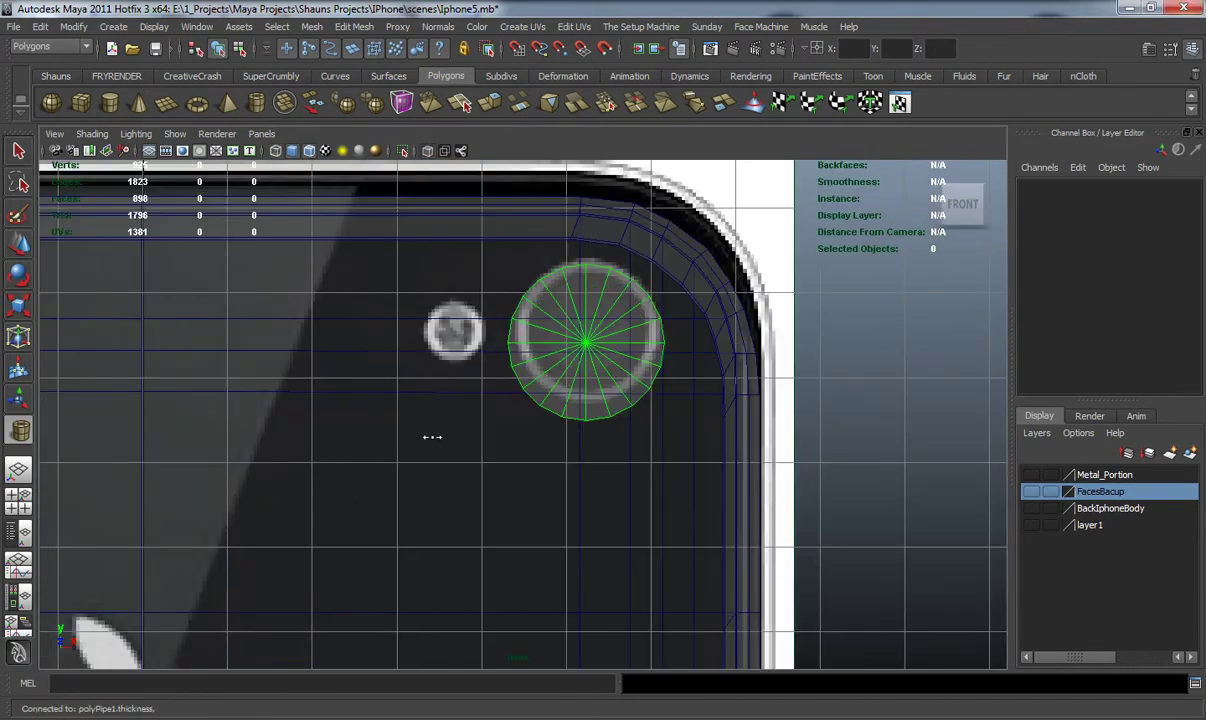
left_click_drag(427, 436, 419, 436)
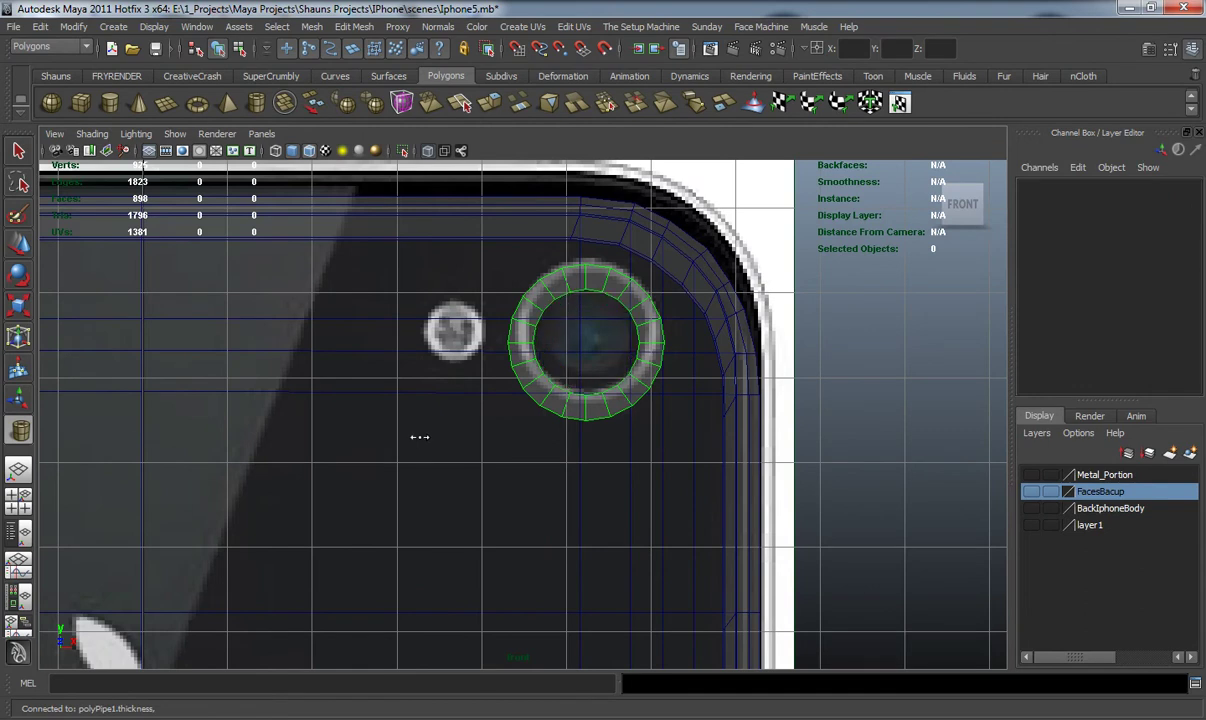
middle_click_drag(690, 336, 648, 387, "alt")
Move the pipe along Z out behind the phone body, to about -5.725.
key("space")
key("space")
left_click_drag(698, 304, 795, 298, "alt")
key("w")
left_click_drag(515, 240, 643, 256)
middle_click_drag(692, 266, 610, 319, "alt")
left_click_drag(610, 319, 636, 321, "alt")
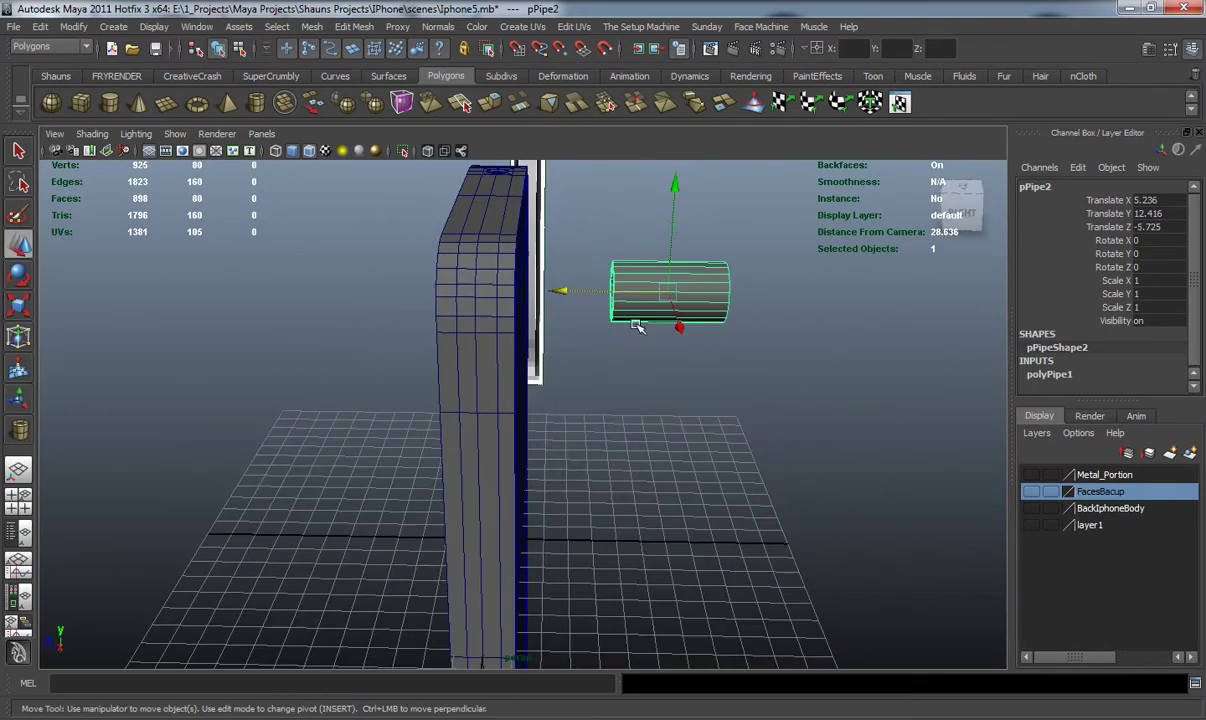
Set the pipe's Subdivisions Axis to 8.
left_click(1045, 376)
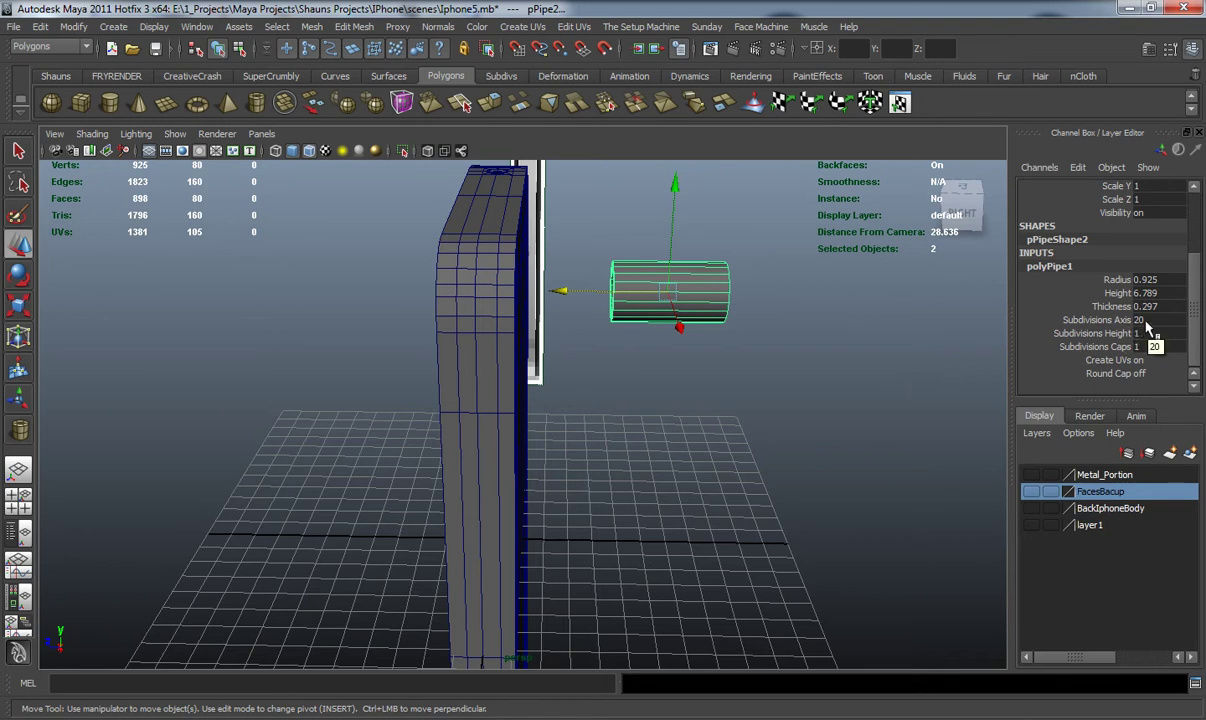
left_click_drag(960, 345, 654, 358, "alt")
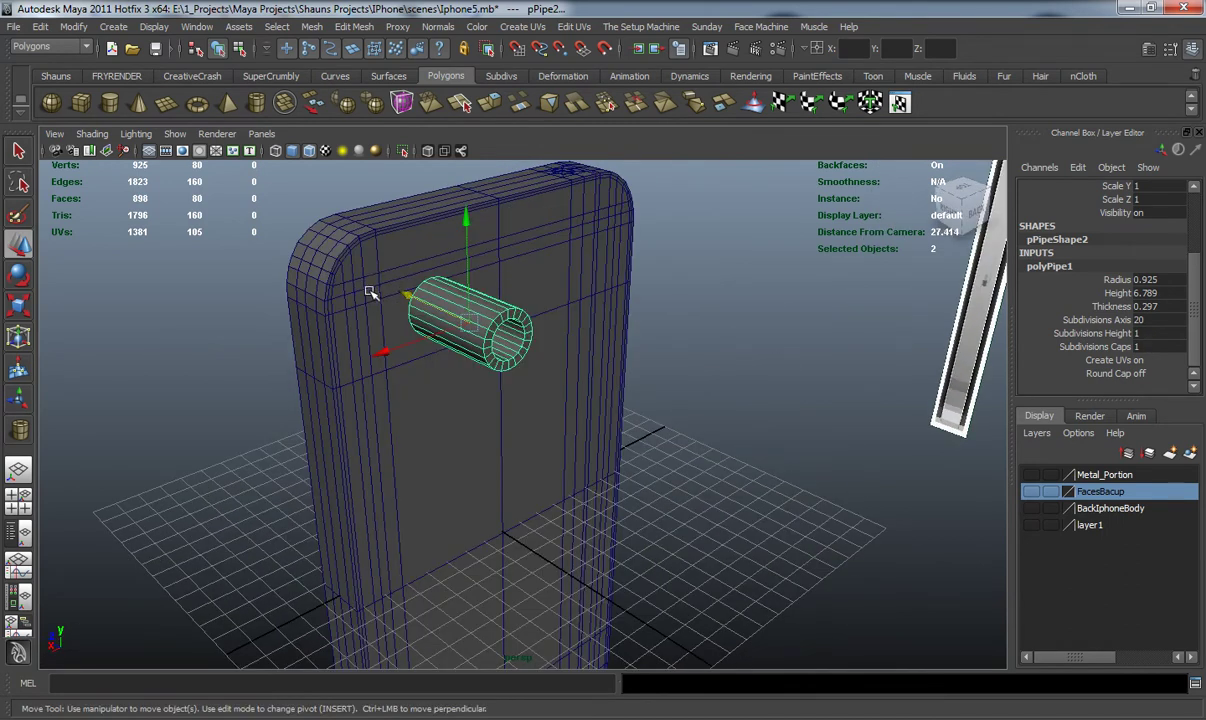
middle_click_drag(358, 285, 390, 299, "alt")
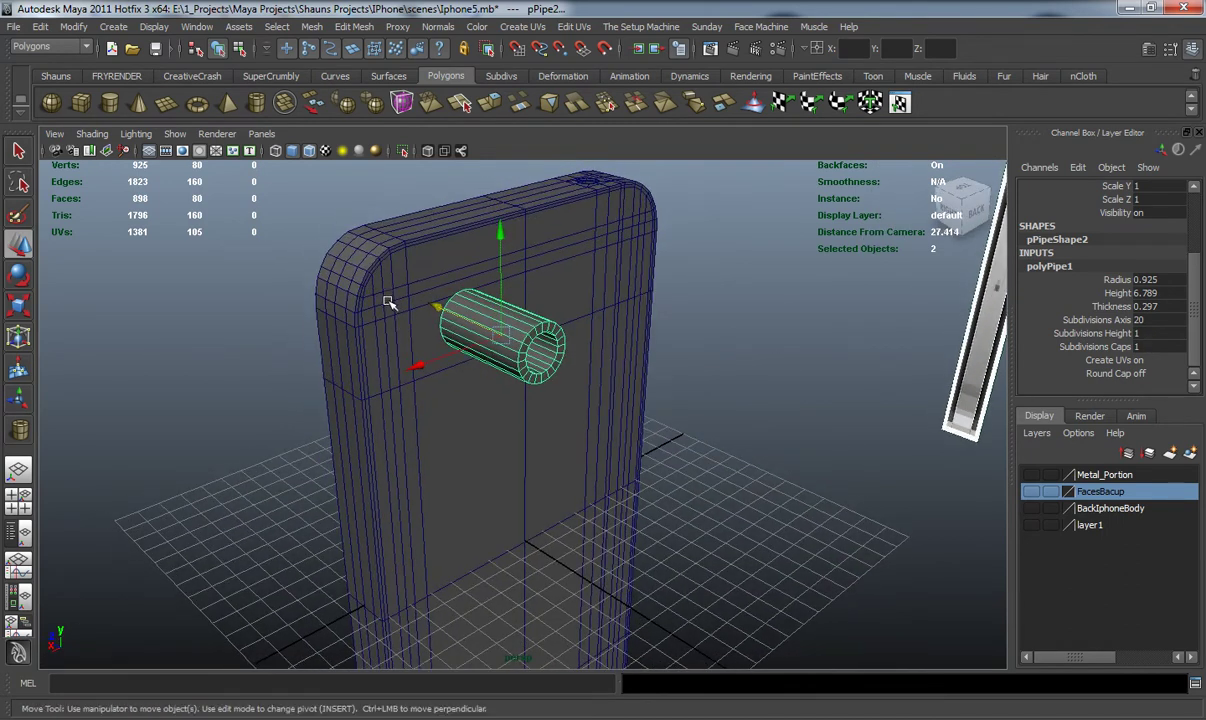
left_click_drag(390, 299, 397, 287, "alt")
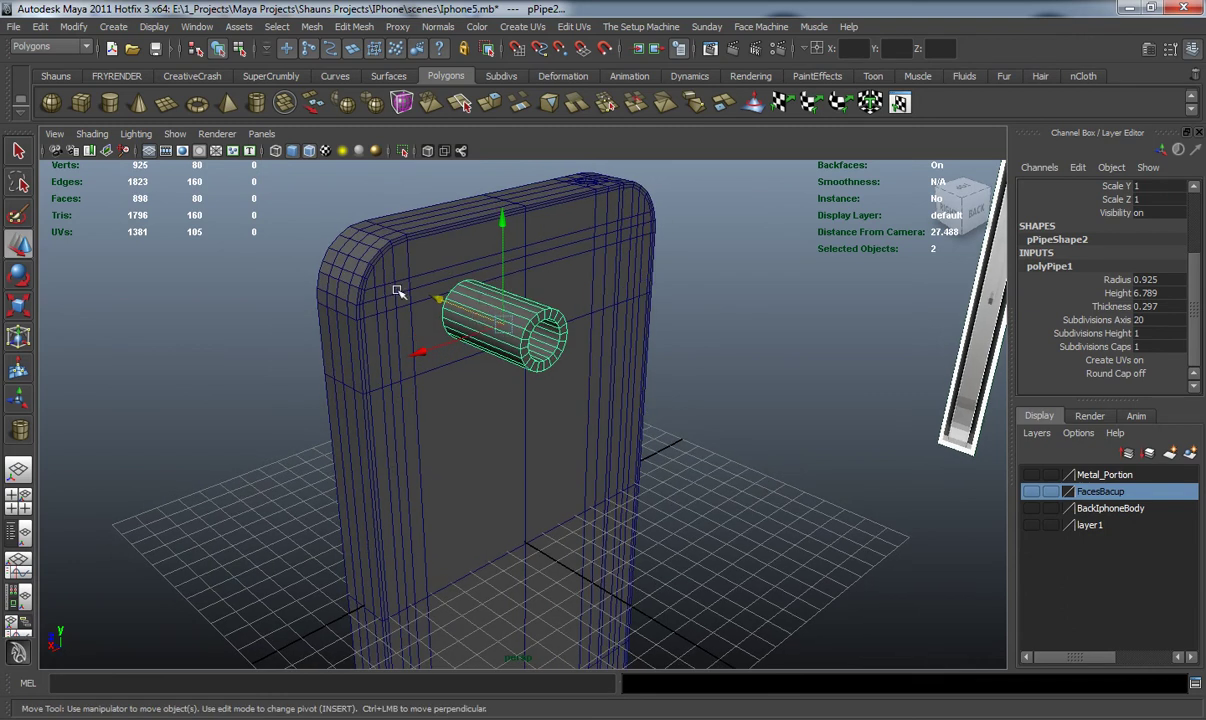
left_click_drag(412, 300, 402, 358, "alt")
scroll(466, 345, "up", 3)
middle_click_drag(402, 358, 449, 373, "alt")
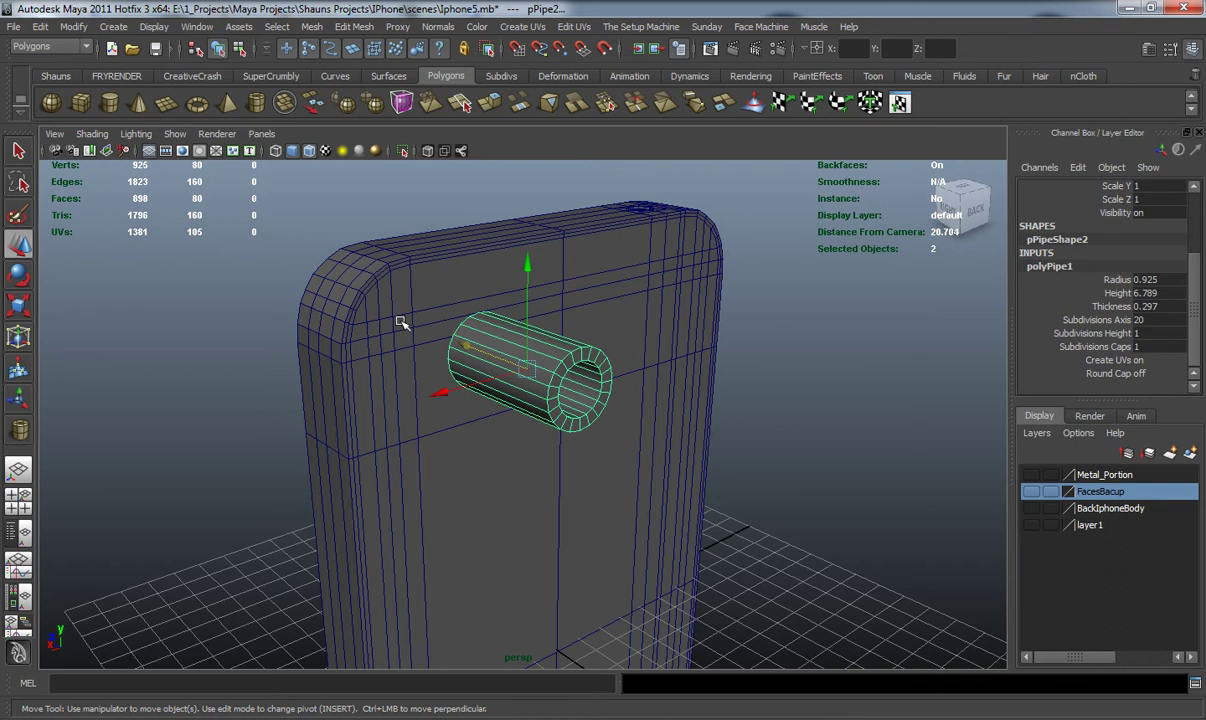
left_click_drag(420, 336, 427, 337, "alt")
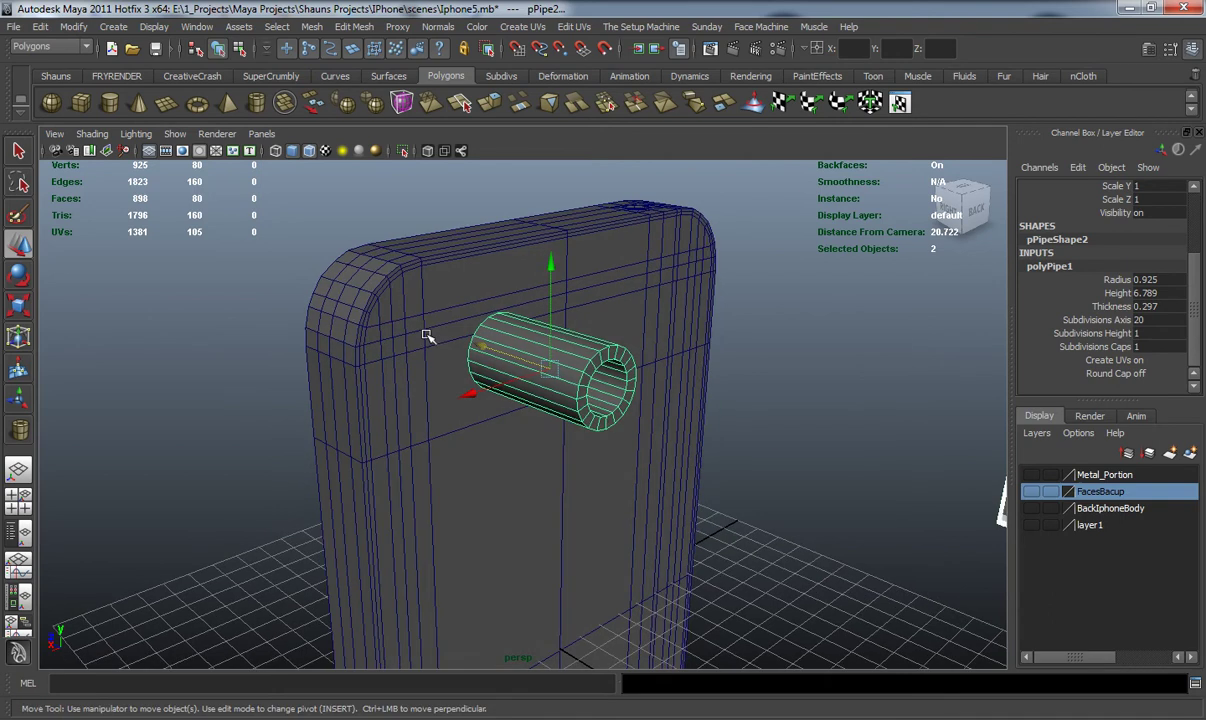
left_click_drag(455, 327, 786, 353, "alt")
left_click(1152, 319)
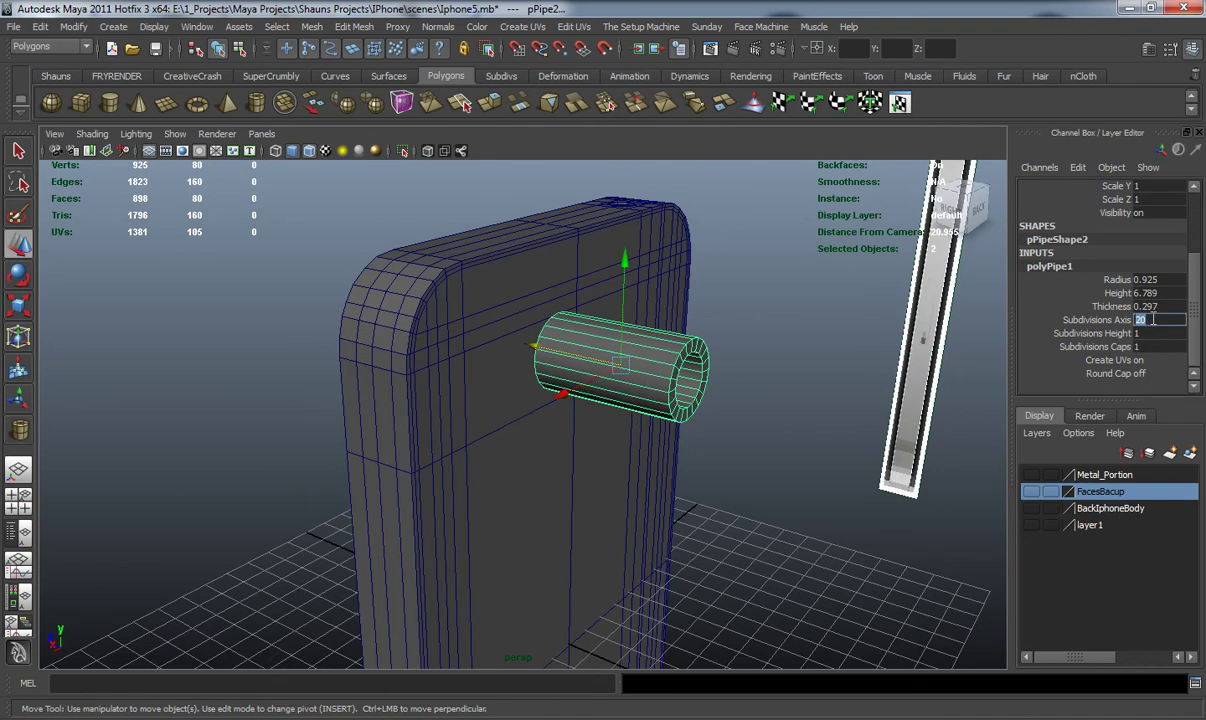
type("8")
key("Return")
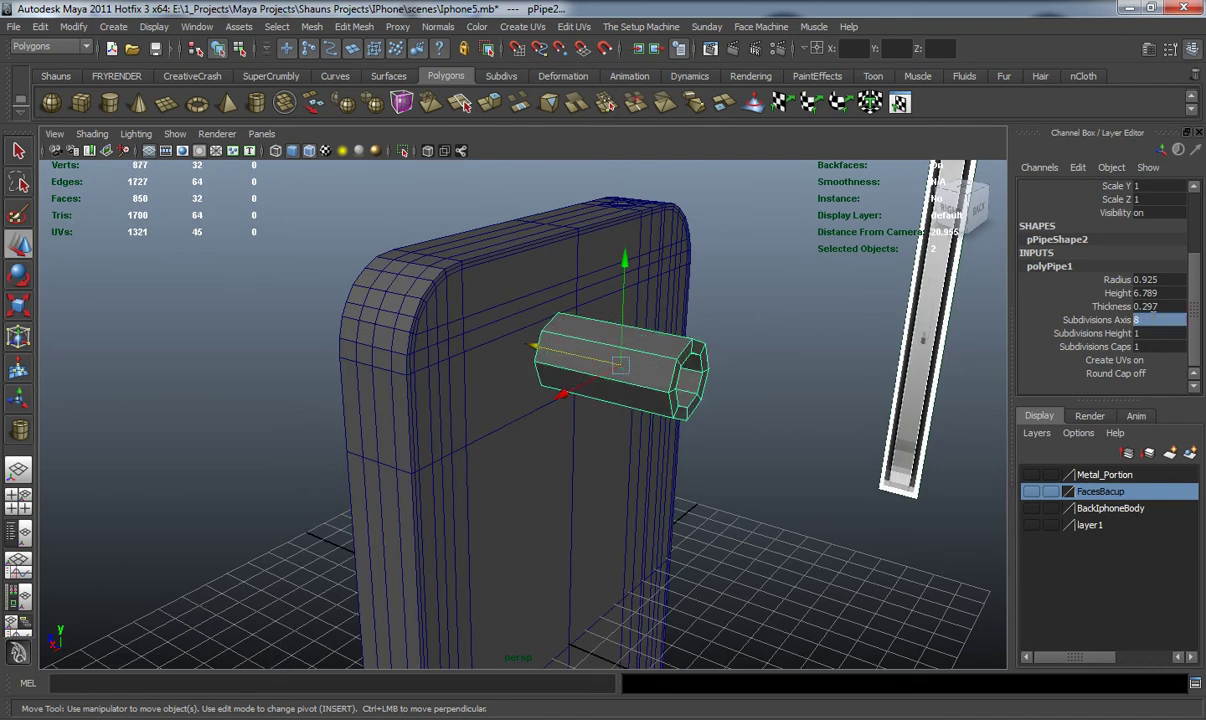
Delete all of the pipe's faces except the flat end ring facing away from the phone, and return to object mode.
left_click_drag(538, 301, 475, 308, "alt")
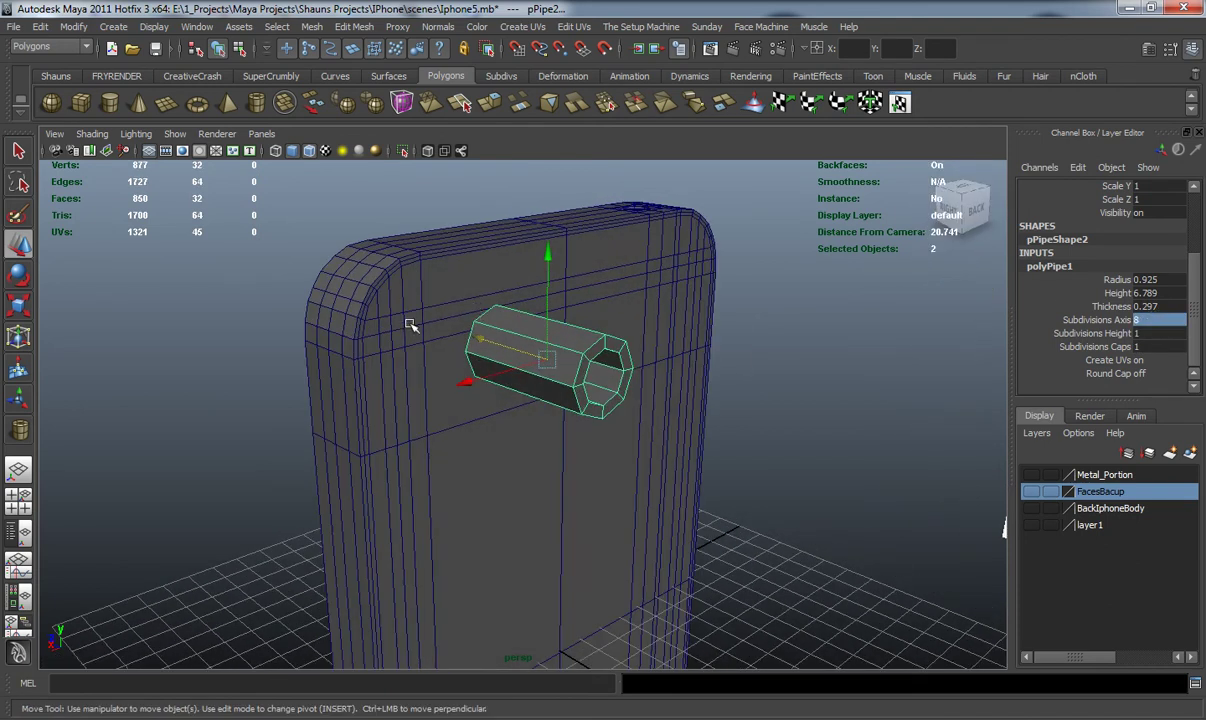
left_click_drag(405, 320, 418, 308, "alt")
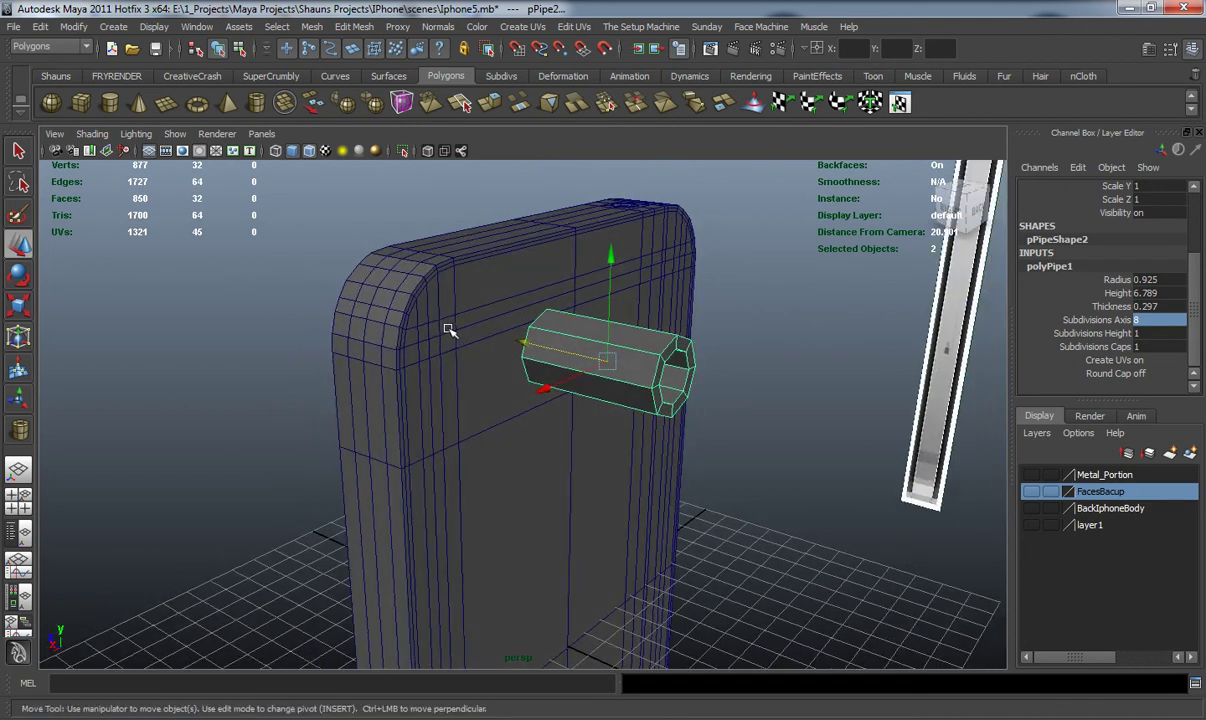
left_click_drag(600, 355, 722, 307, "alt")
right_click_drag(722, 307, 726, 323)
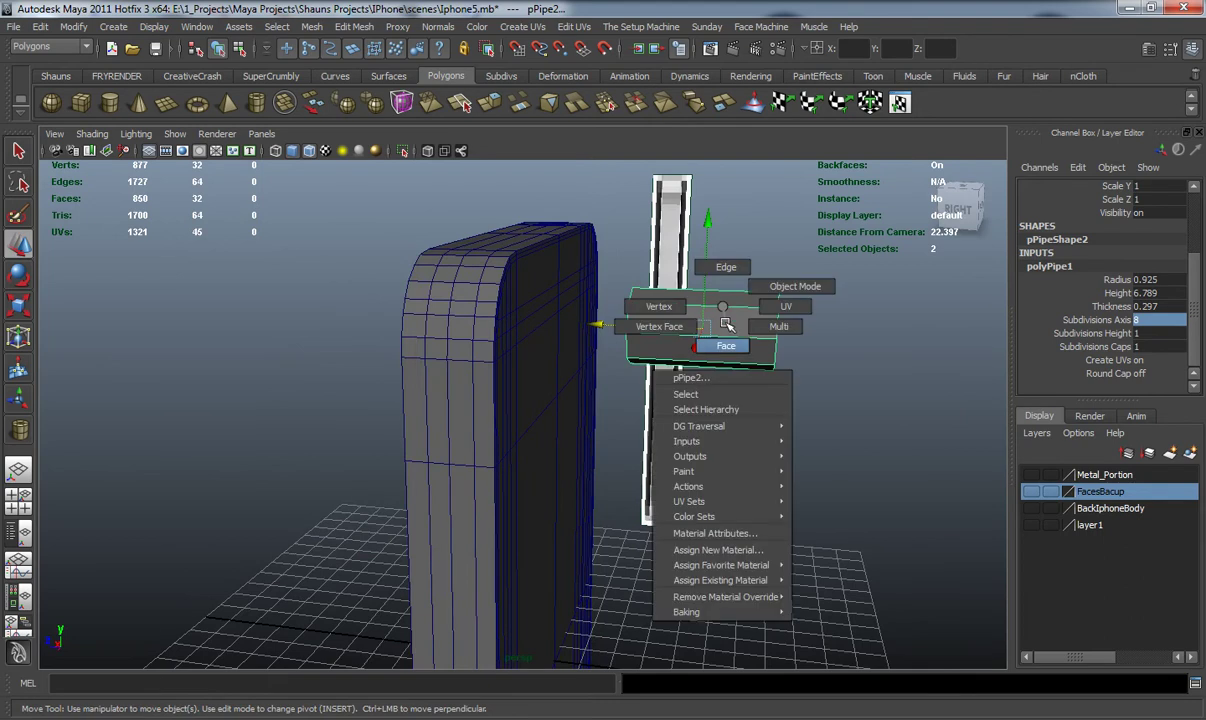
right_click_drag(726, 323, 725, 330)
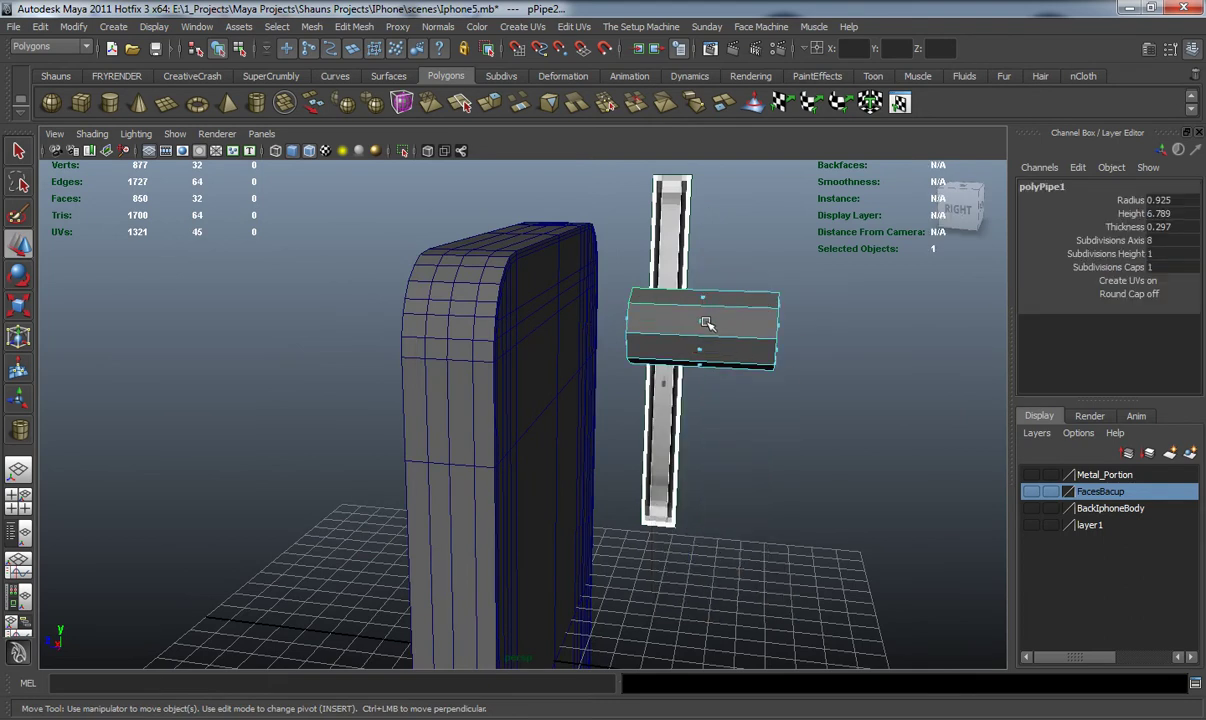
left_click_drag(702, 325, 718, 312, "alt")
left_click_drag(637, 230, 711, 451)
key("Delete")
right_click_drag(622, 330, 632, 328)
left_click(632, 330)
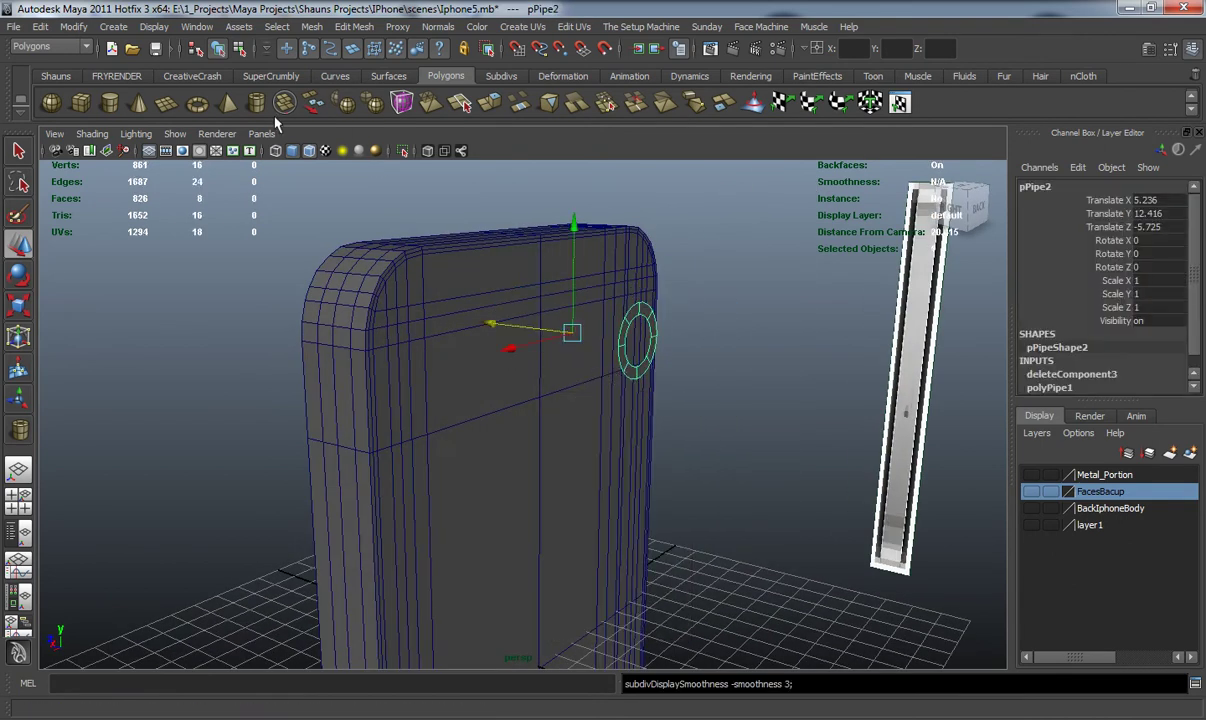
Clear the ring's construction history, zero its transforms, and move it along Z to 6.293 against the phone's back.
left_click(55, 76)
left_click(317, 97)
left_click_drag(453, 310, 564, 396, "alt")
key("1")
scroll(576, 404, "up", 5)
left_click_drag(790, 395, 623, 424)
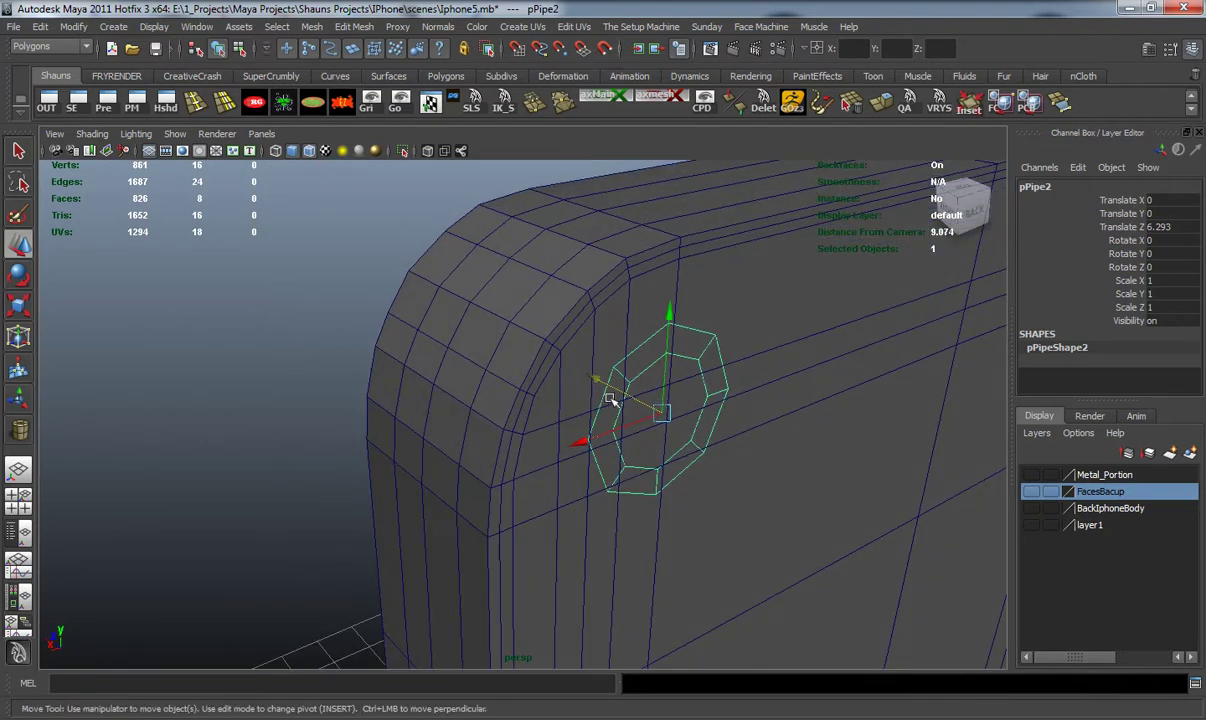
left_click_drag(594, 383, 536, 421, "alt")
Align the ring with the camera in the front-view reference at about X 0.007, Y 0.1, and preview it smoothed.
key("space")
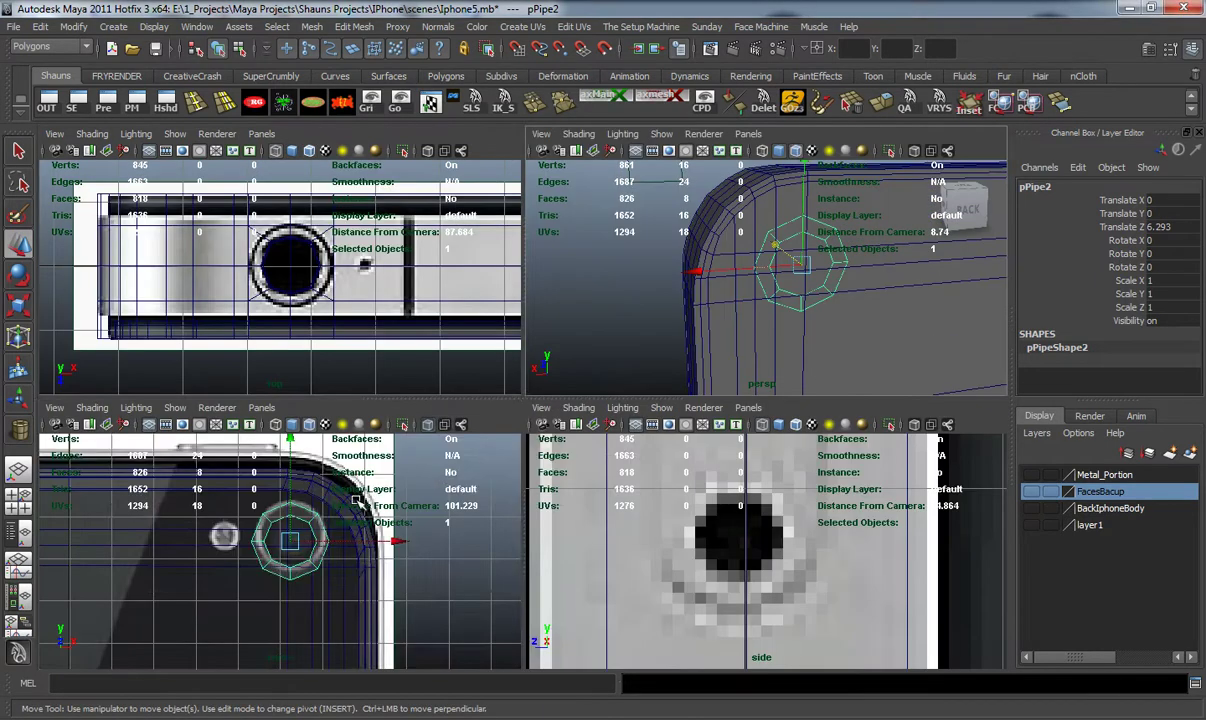
key("space")
left_click_drag(516, 354, 517, 308)
left_click_drag(631, 416, 635, 418)
key("3")
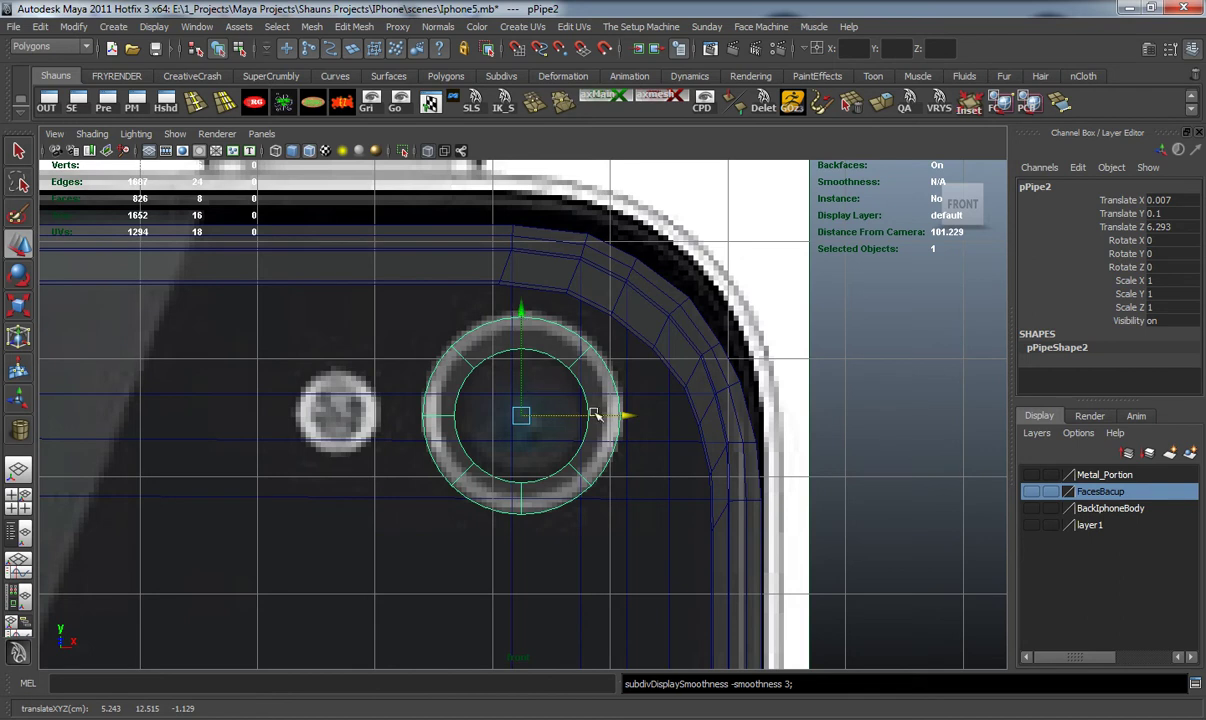
Duplicate the ring for the flash, scale the copy uniformly to 0.564, and move it over the flash at X -1.562.
key("ctrl+d")
left_click_drag(622, 415, 446, 410)
key("r")
left_click_drag(344, 410, 285, 412)
middle_click_drag(313, 410, 391, 421, "alt")
right_click_drag(391, 421, 452, 424, "alt")
key("w")
left_click_drag(478, 427, 474, 425)
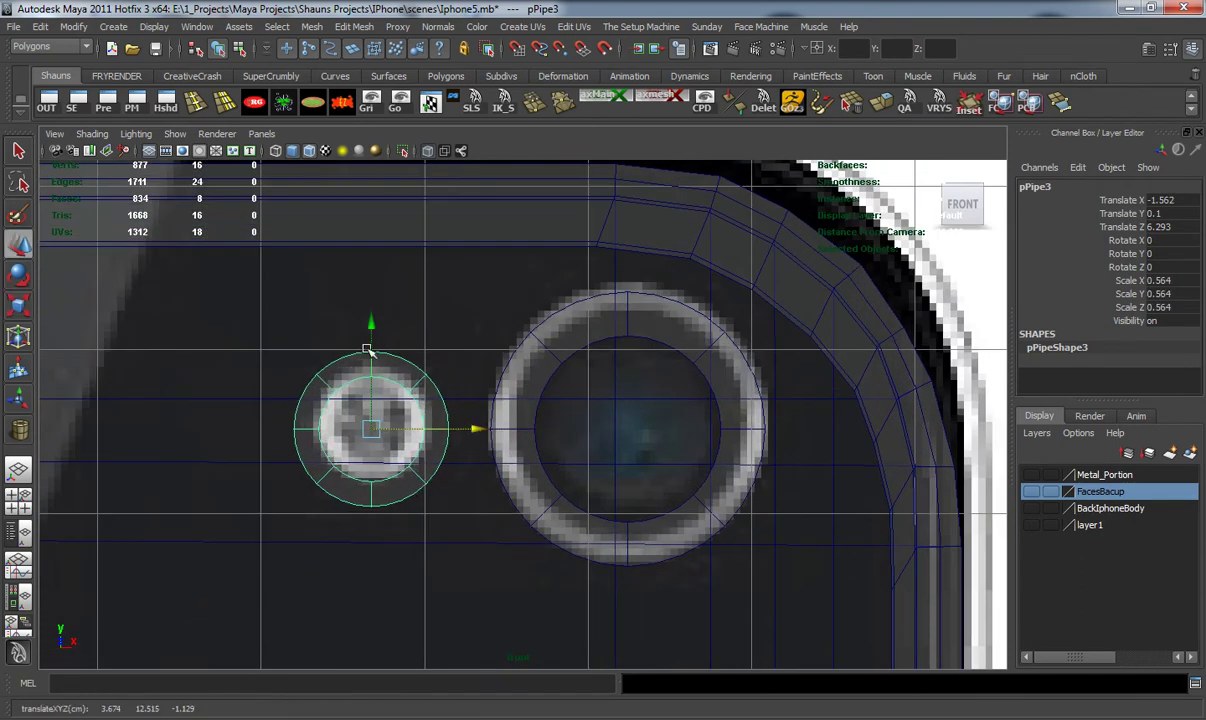
Fine-tune the height of both rings against the reference, setting the camera ring's Translate Y to about 0.125.
left_click_drag(371, 325, 373, 323)
middle_click_drag(494, 397, 436, 409, "alt")
left_click(475, 346, "shift")
left_click(509, 320)
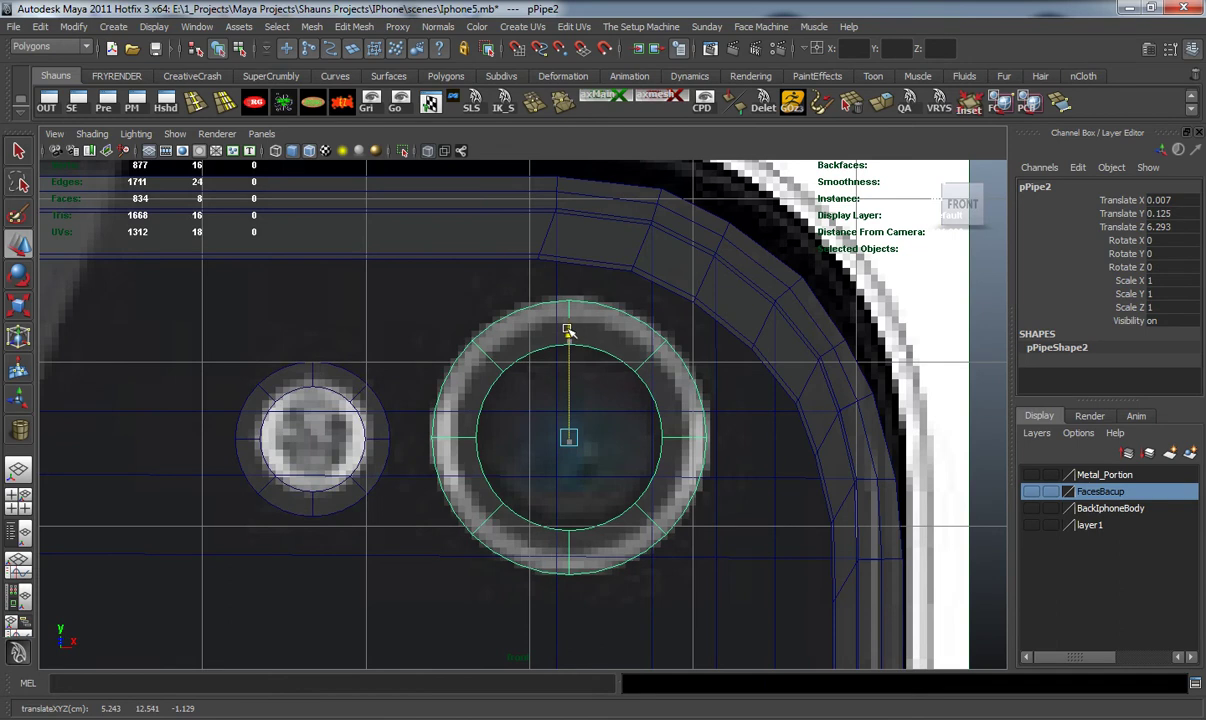
Edit the phone body's vertices, moving two of them onto the camera ring's topmost and rightmost outer points.
left_click(474, 370)
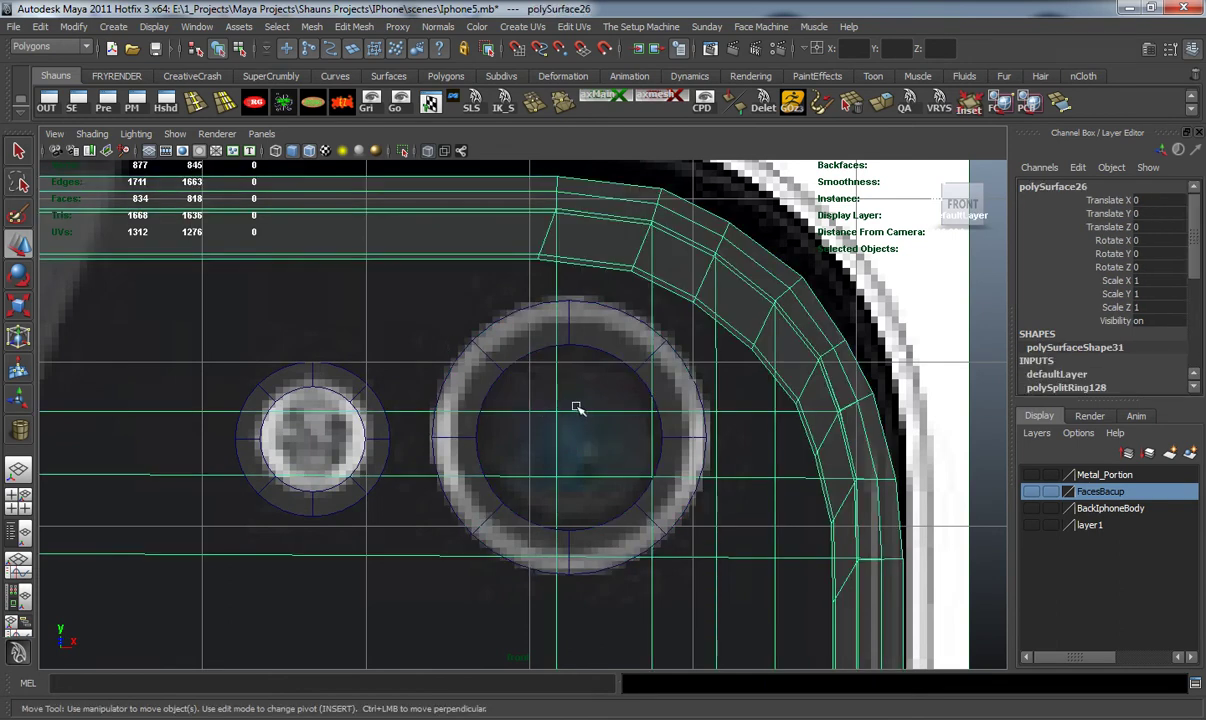
right_click_drag(576, 408, 505, 381)
left_click(556, 411)
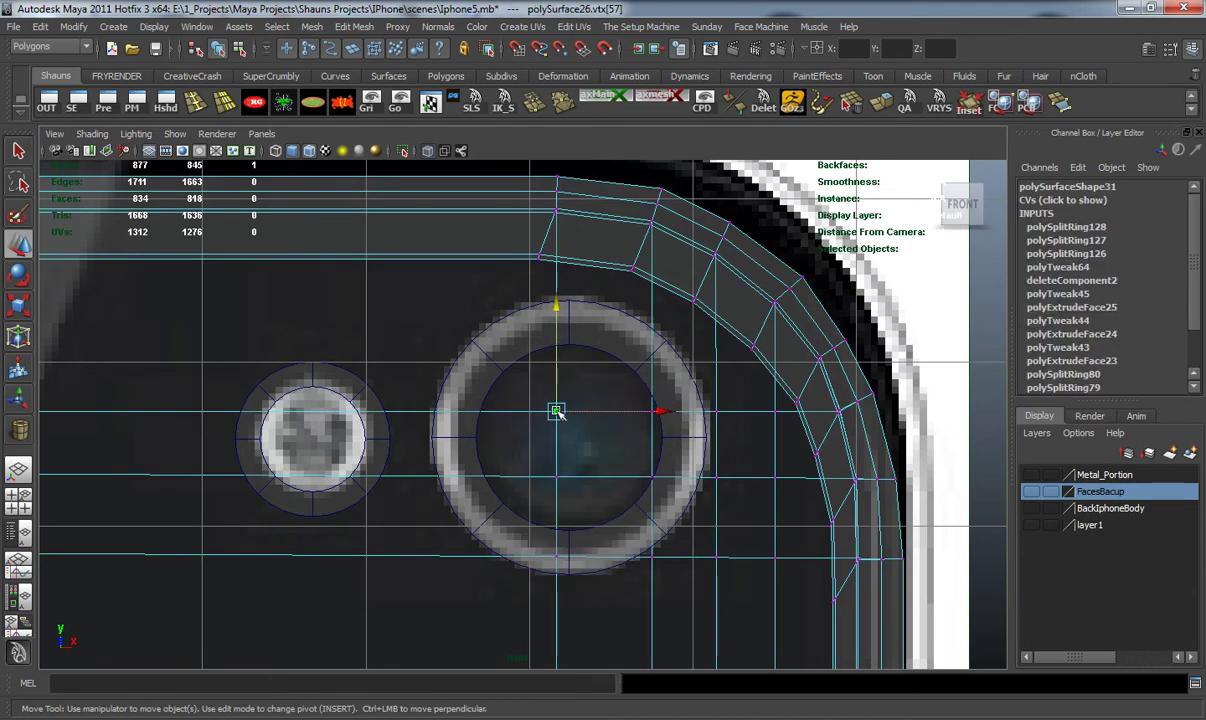
key("1")
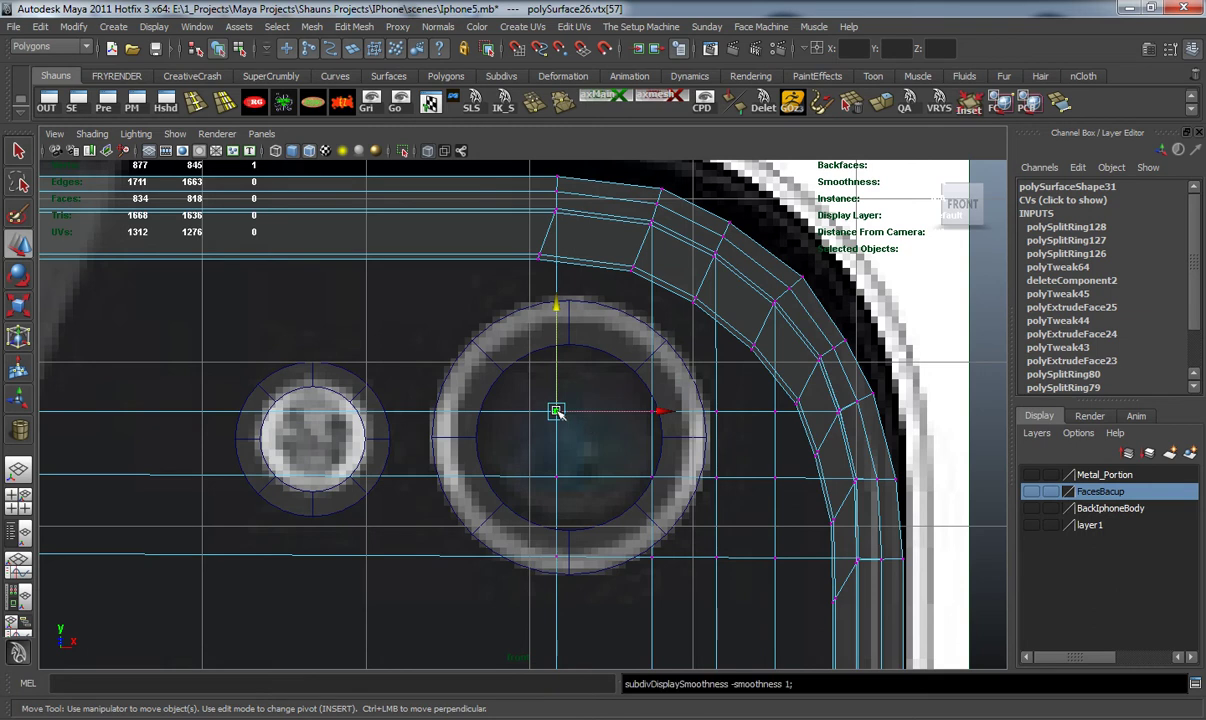
left_click_drag(558, 412, 569, 299)
left_click_drag(626, 378, 668, 494)
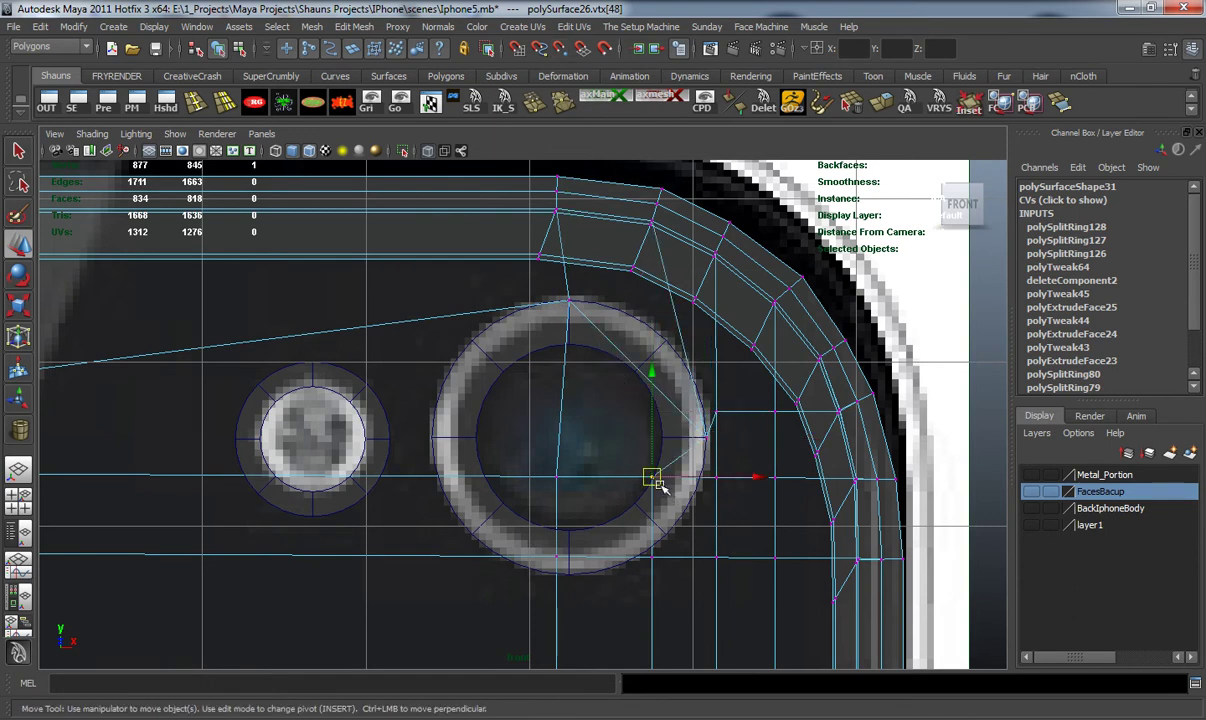
Move a body vertex onto the camera ring's bottommost outer point and shift the inner vertex towards the ring's middle.
left_click_drag(520, 512, 568, 575)
left_click_drag(580, 495, 581, 496)
left_click_drag(558, 374, 560, 343)
left_click_drag(668, 402, 705, 440)
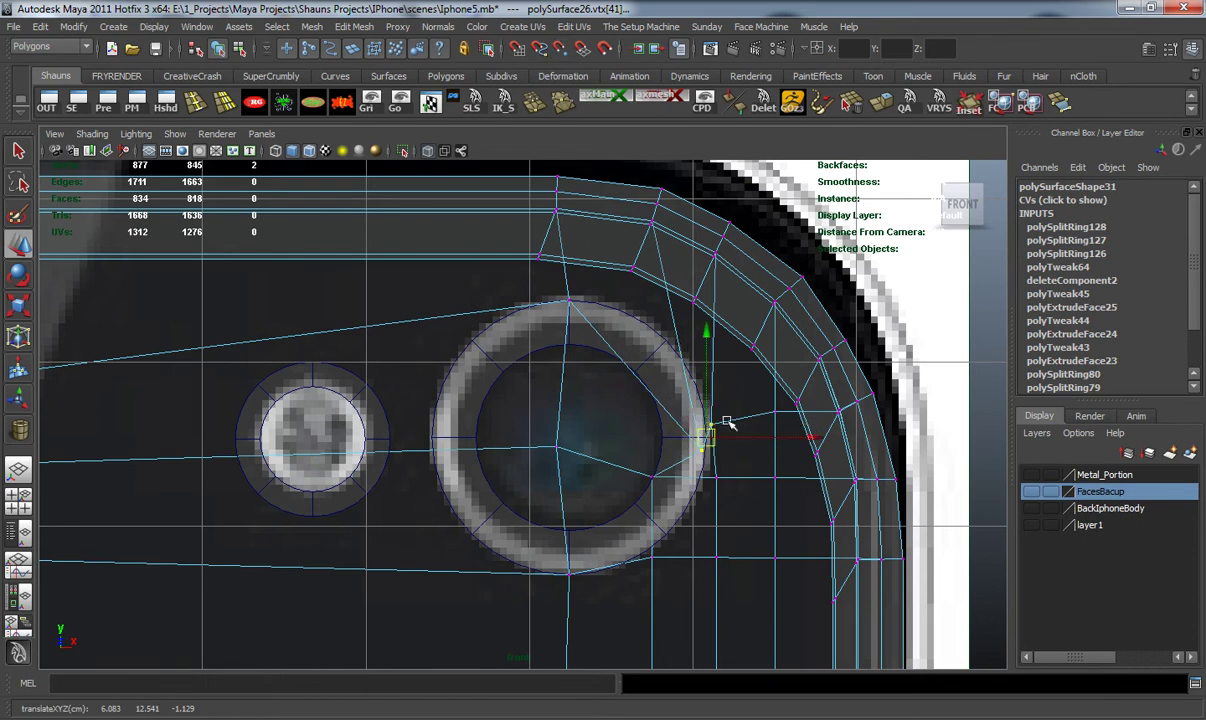
left_click(670, 437)
key("ctrl+z")
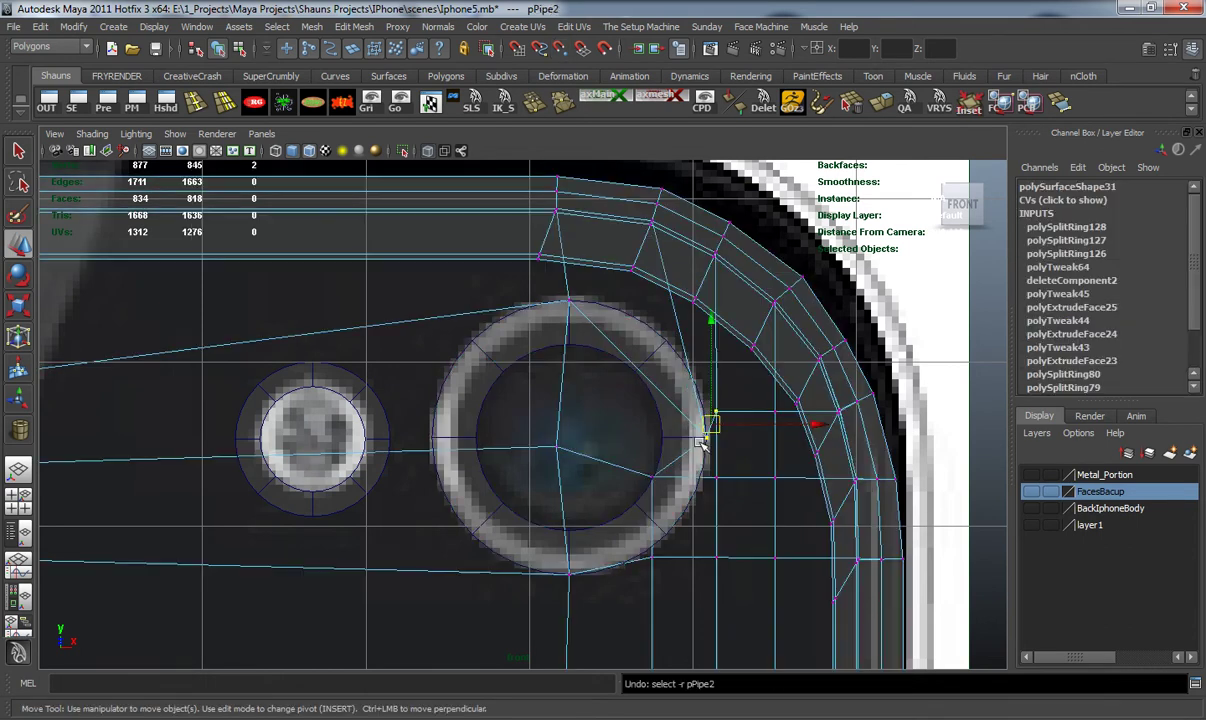
Fit a body vertex to the camera ring's upper-right outer point and spread the neighbouring vertices outside the ring.
left_click(708, 438)
left_click_drag(707, 438, 667, 341)
left_click_drag(702, 394, 712, 350)
key("ctrl+z")
left_click_drag(716, 306, 716, 265)
middle_click_drag(661, 373, 682, 339, "alt")
left_click_drag(641, 404, 867, 436)
left_click_drag(763, 342, 765, 298)
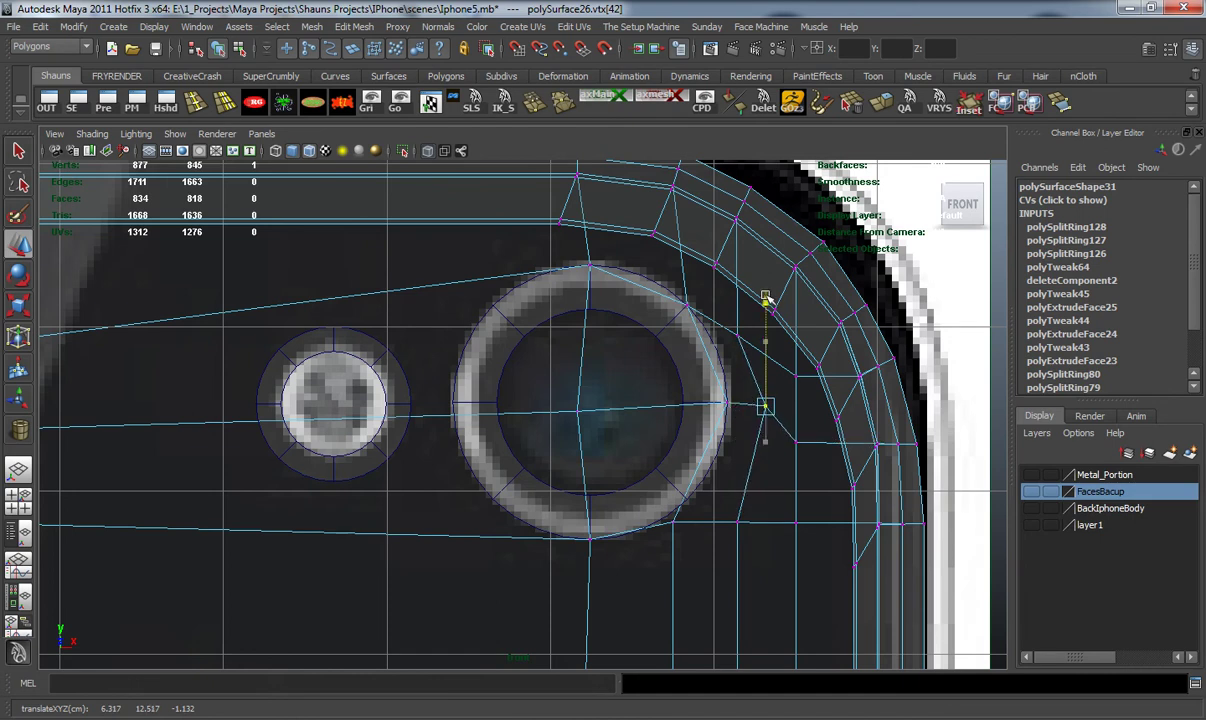
Centre the inner body vertex within the camera ring and move another onto the ring's lower-right outer point.
middle_click_drag(706, 422, 729, 401, "alt")
left_click_drag(573, 361, 632, 413)
left_click_drag(597, 288, 602, 278)
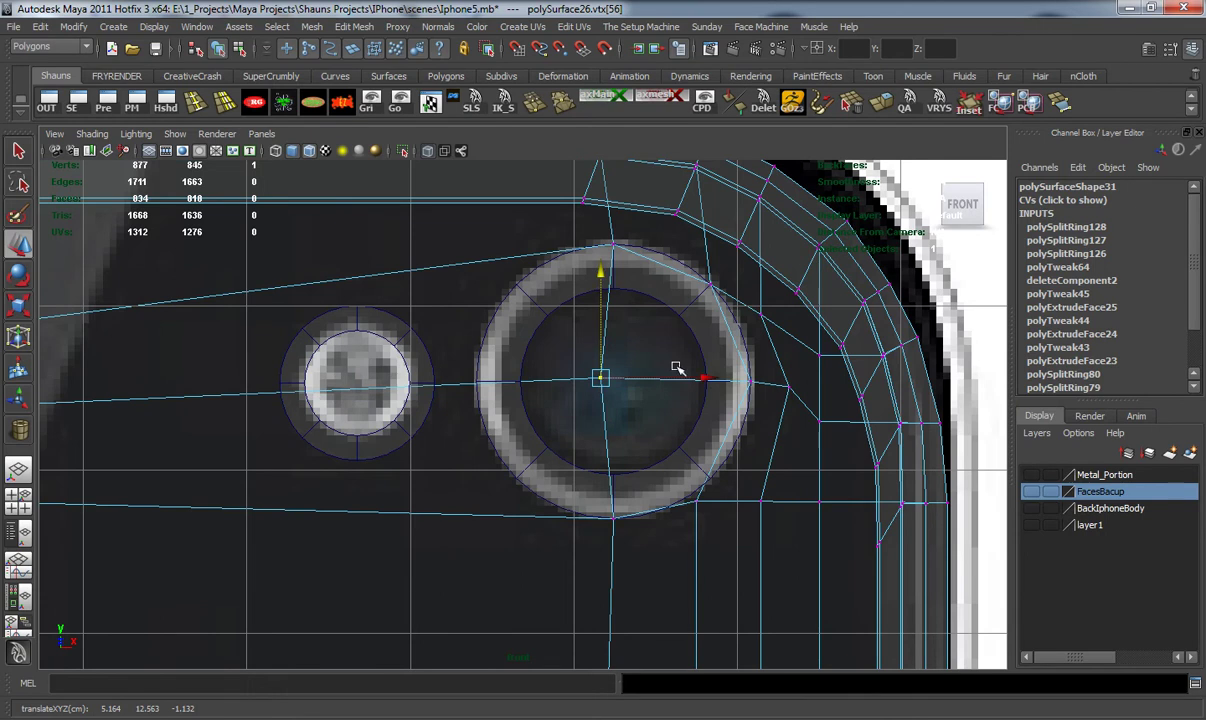
left_click_drag(700, 376, 713, 375)
middle_click_drag(673, 403, 679, 362, "alt")
left_click_drag(669, 436, 718, 436)
mouse_move(679, 453)
middle_mouse_down("alt")
mouse_move(686, 464)
mouse_move(669, 468)
middle_mouse_up("alt")
middle_click_drag(608, 312, 584, 390, "alt")
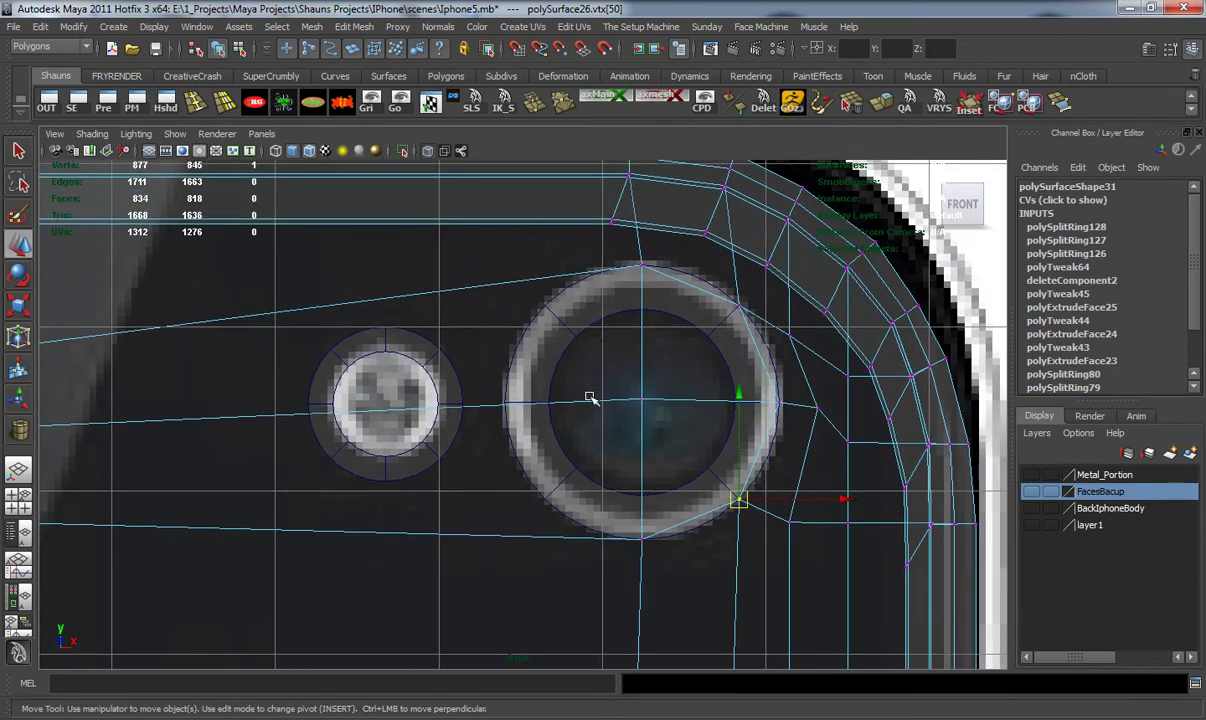
middle_click_drag(680, 403, 670, 347, "alt")
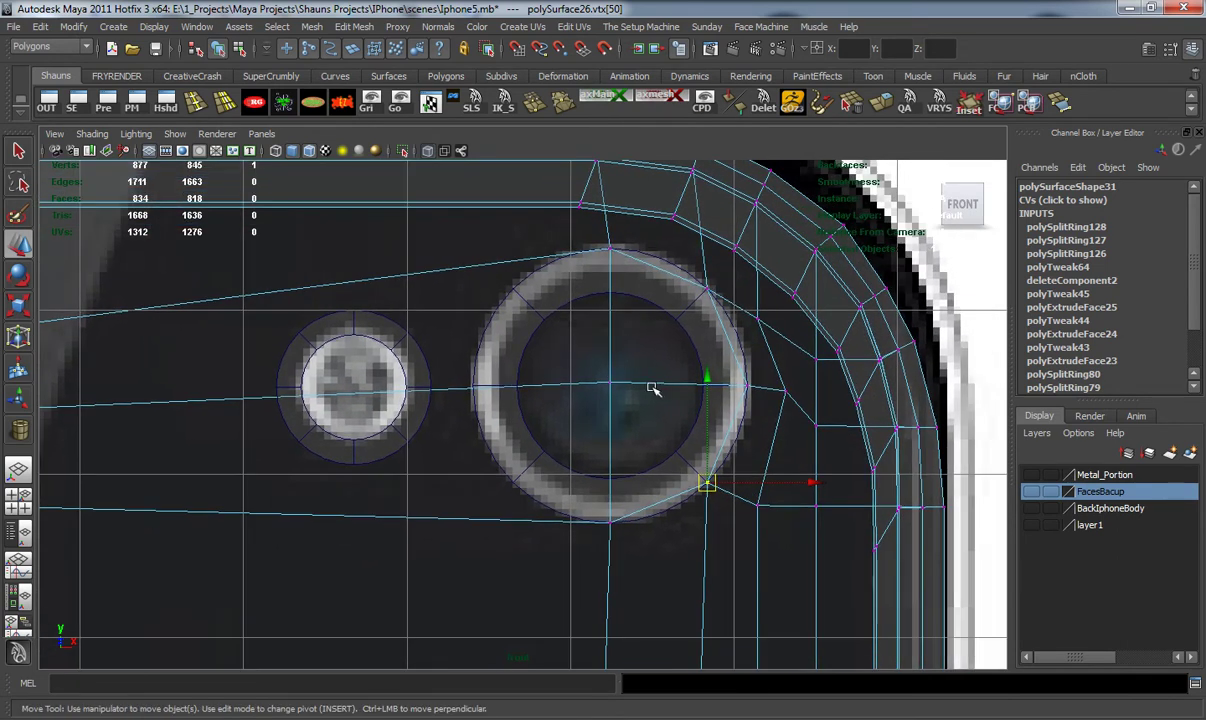
middle_click_drag(606, 384, 660, 410, "alt")
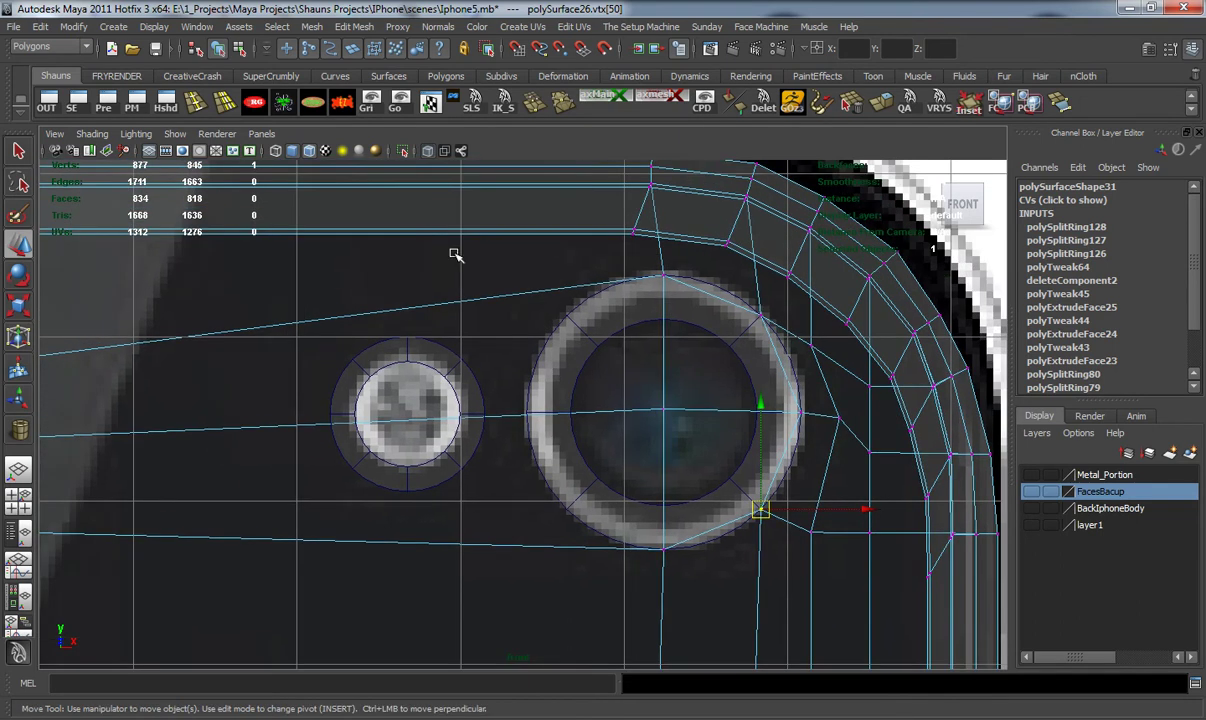
Insert three vertical edge loops through the body, one through the flash ring's centre and one along each side.
left_click(196, 103)
middle_click_drag(395, 291, 440, 297, "alt")
left_click_drag(450, 322, 478, 330)
middle_click_drag(510, 338, 538, 320, "alt")
left_click_drag(567, 305, 585, 307)
left_click_drag(455, 322, 428, 324)
key("w")
middle_click_drag(511, 323, 479, 296, "alt")
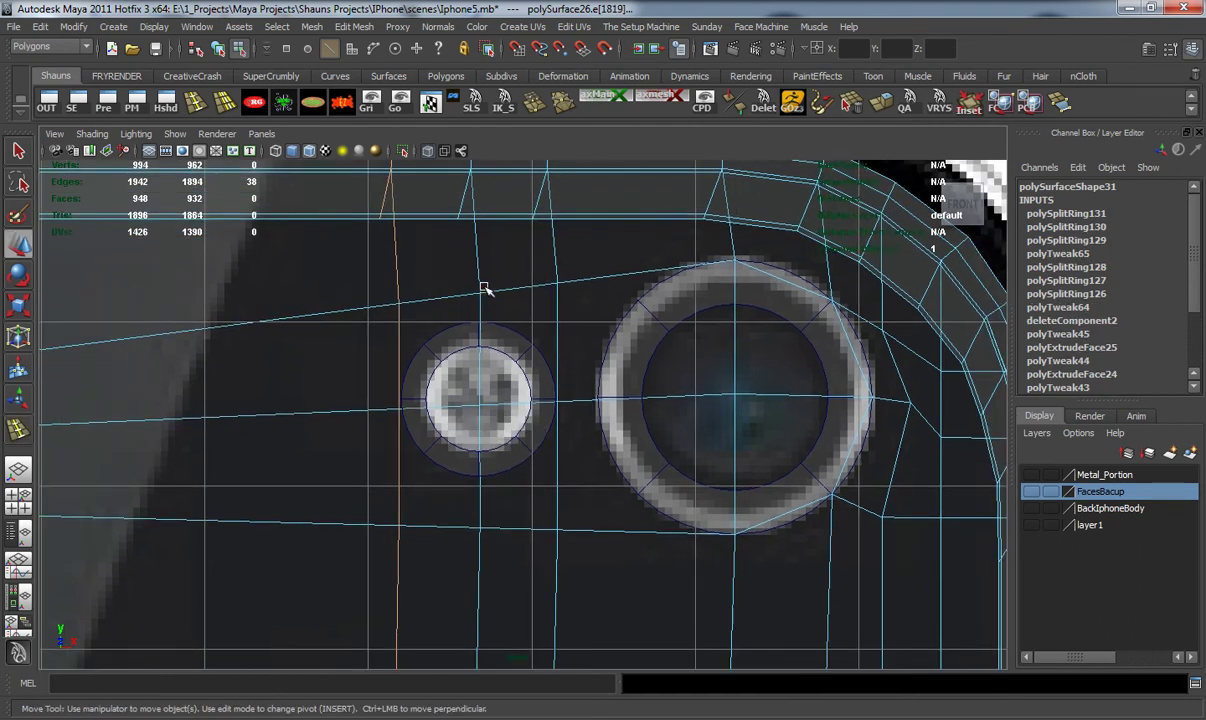
Move three body vertices onto the flash ring's upper outer points and three onto its lower outer points.
left_click_drag(412, 318, 424, 344)
left_click_drag(461, 278, 482, 319)
left_click_drag(541, 268, 545, 317)
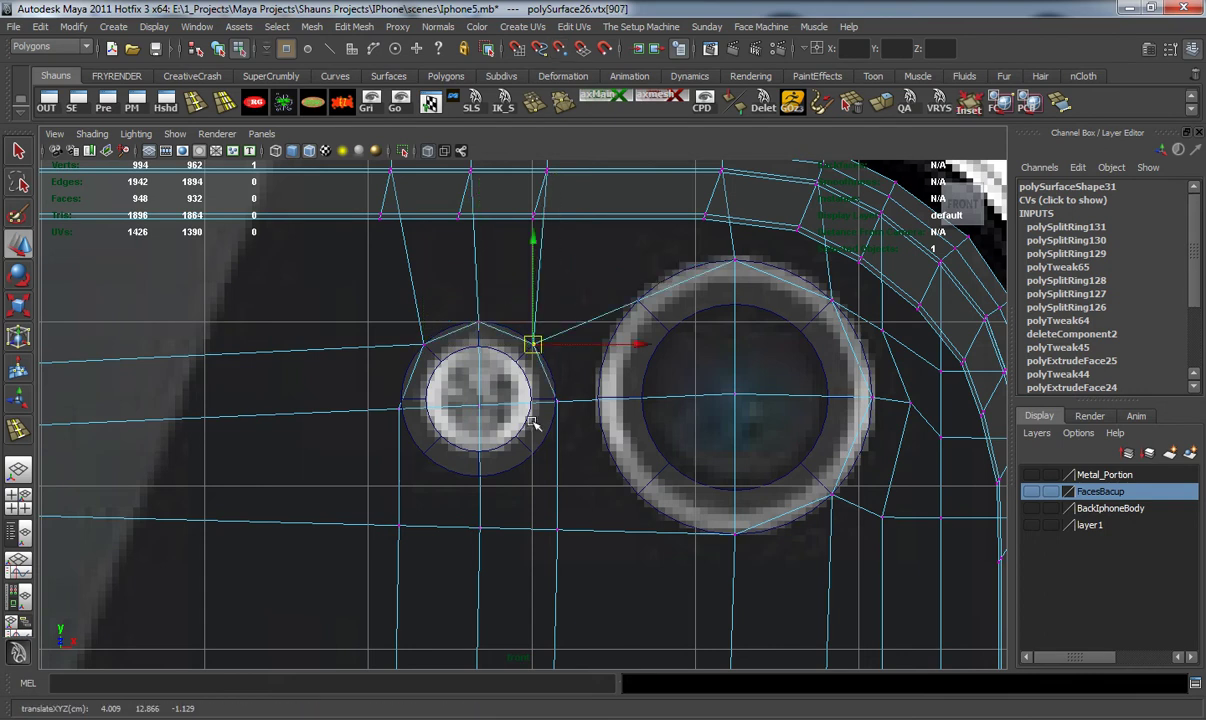
scroll(527, 418, "up", 2)
left_click_drag(368, 487, 412, 450)
left_click_drag(466, 494, 480, 451)
left_click_drag(561, 494, 539, 430)
Adjust the body vertex at the flash ring's leftmost outer point to complete the octagonal outline.
middle_click_drag(350, 360, 342, 386, "alt")
left_click(374, 387)
left_click_drag(375, 376, 376, 365)
mouse_move(510, 377)
middle_mouse_down("alt")
mouse_move(480, 396)
mouse_move(538, 379)
mouse_move(498, 358)
middle_mouse_up("alt")
middle_click_drag(538, 265, 529, 336, "alt")
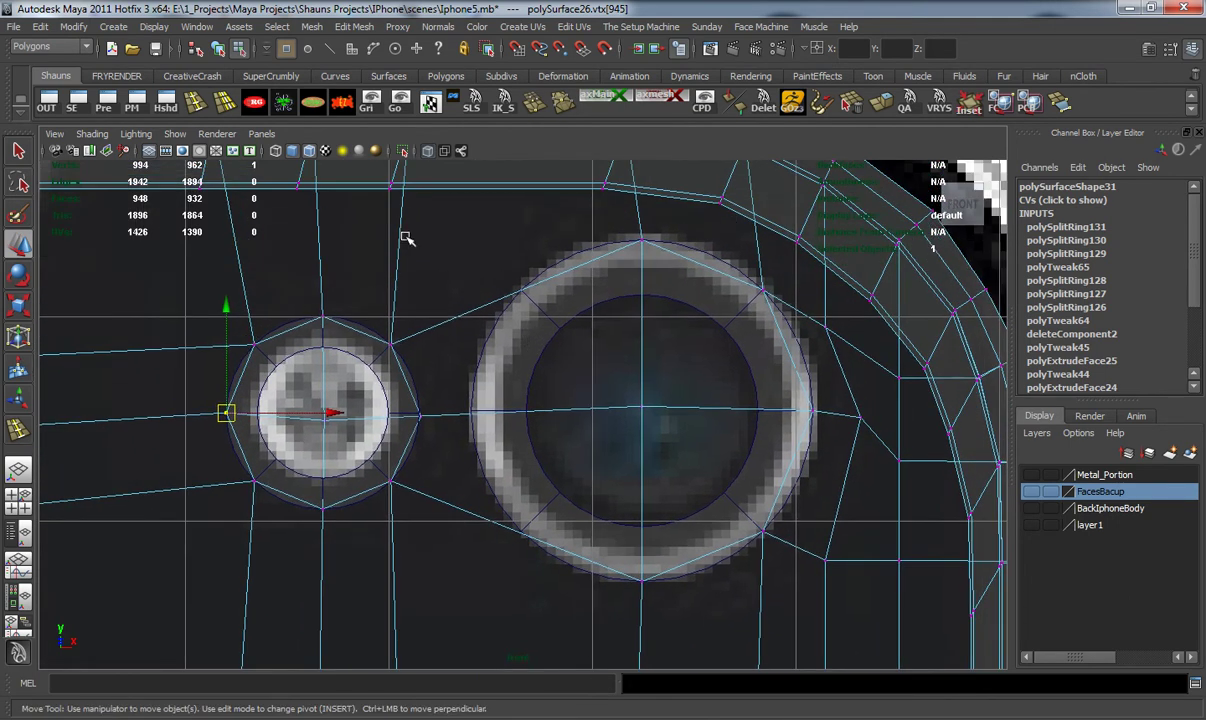
Insert an edge loop between the two rings and snap its upper vertex onto the camera ring's upper-left outer point.
left_click(195, 102)
left_click_drag(455, 317, 453, 317)
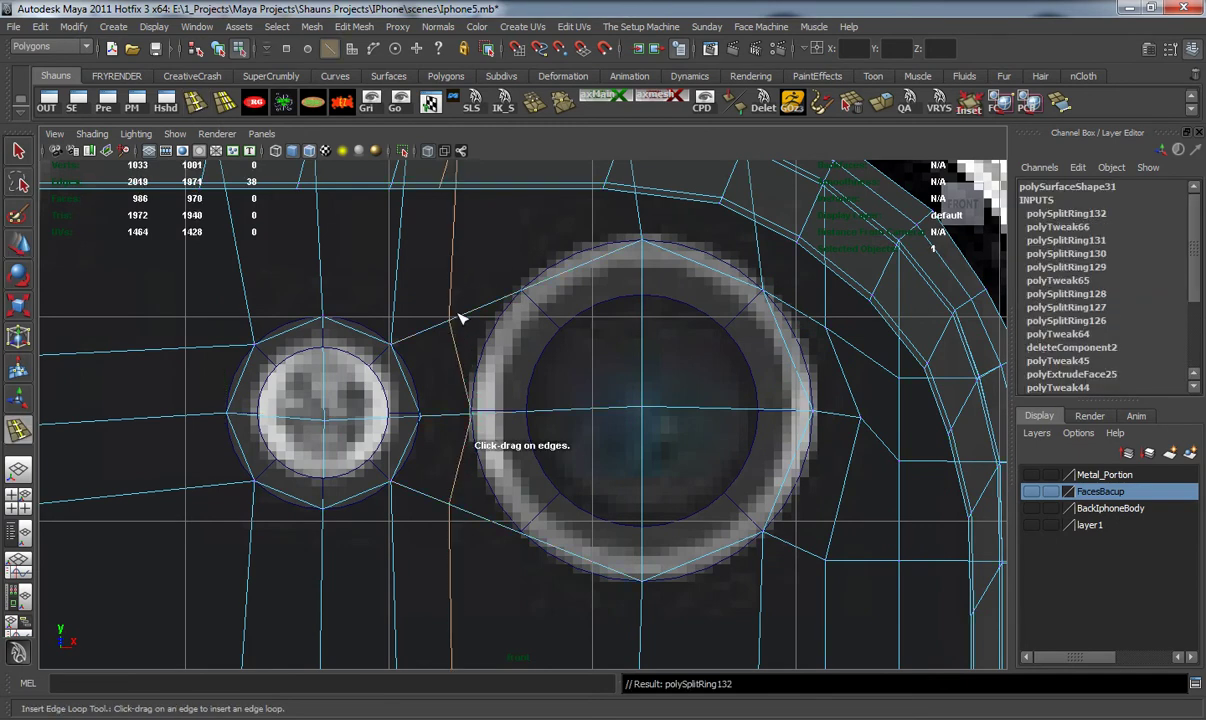
key("w")
right_click_drag(453, 315, 406, 298)
left_click(453, 320)
left_click(519, 295)
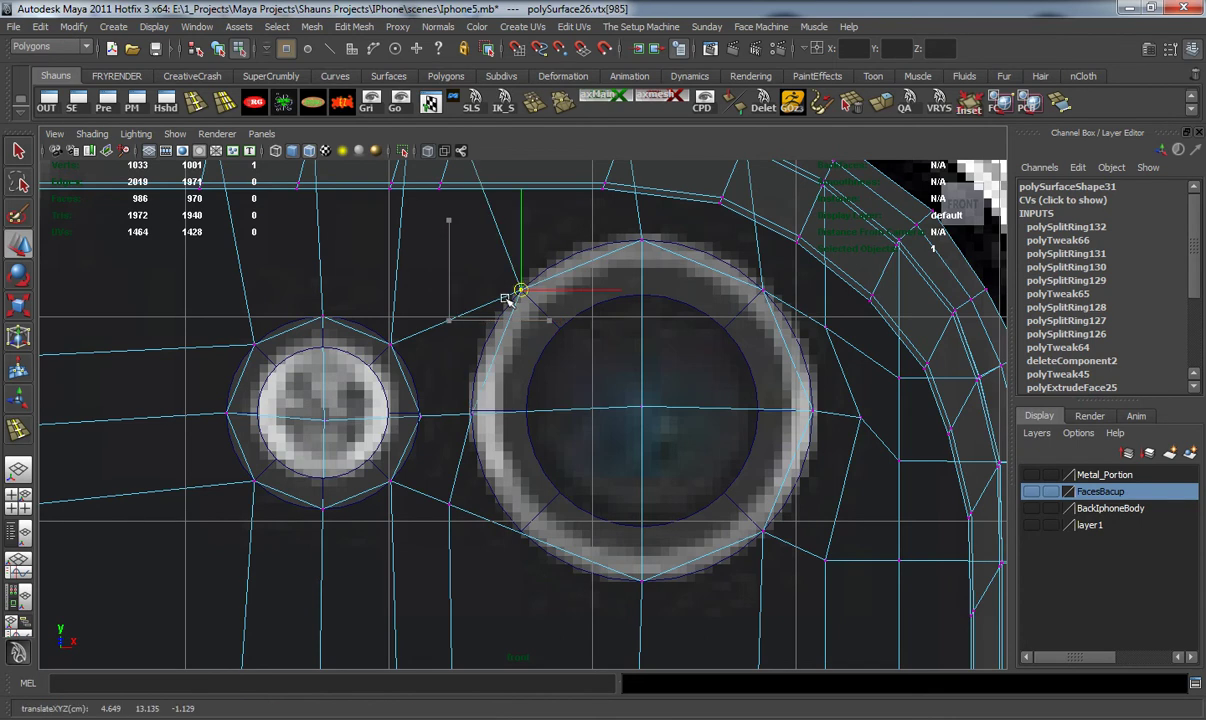
Shift the vertex pairs along the body's upper border sideways so the new edge loops run straight above the rings.
middle_click_drag(535, 242, 545, 358, "alt")
left_click_drag(443, 277, 467, 321)
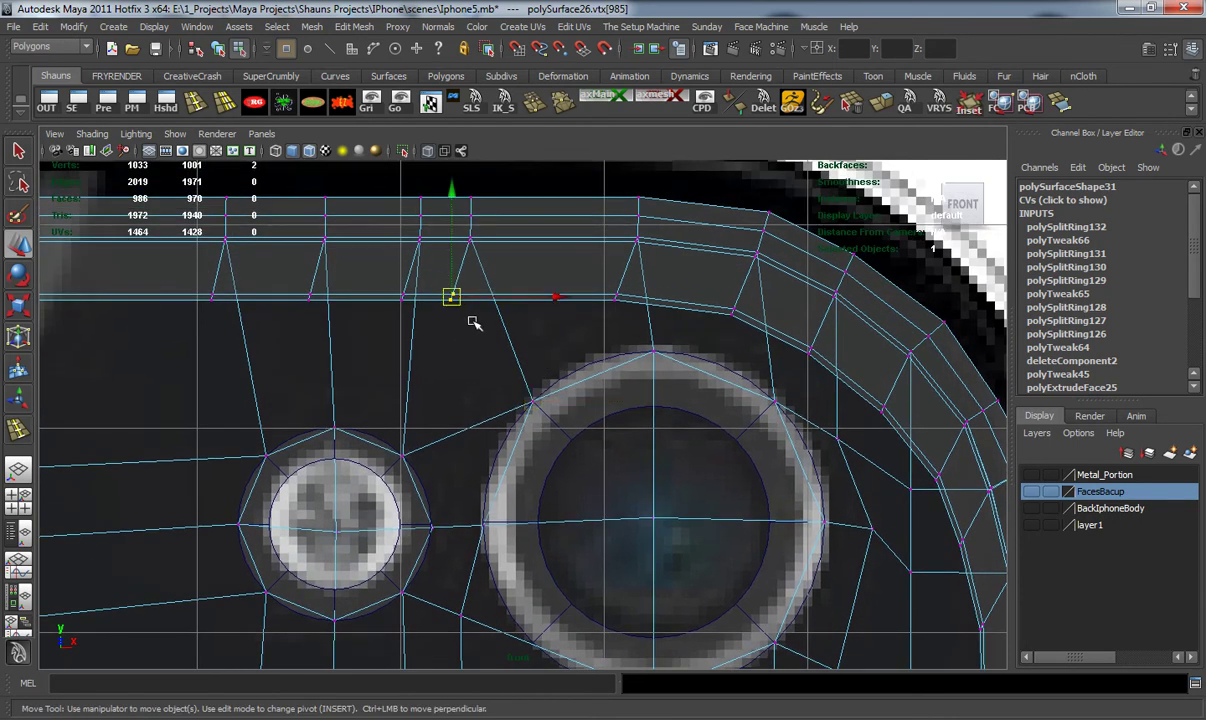
left_click_drag(554, 296, 576, 297)
left_click(420, 297)
left_click_drag(505, 303, 426, 312)
left_click_drag(510, 297, 524, 297)
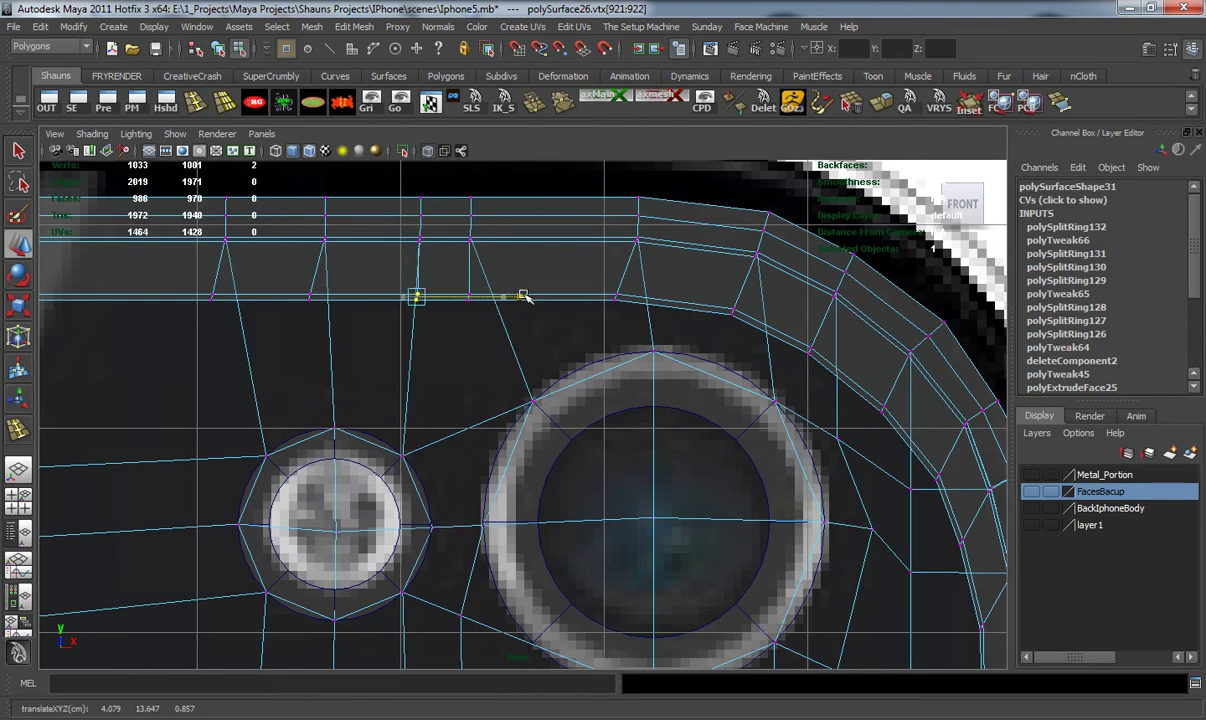
left_click_drag(277, 289, 332, 319)
left_click_drag(412, 297, 424, 297)
left_click_drag(172, 291, 328, 300)
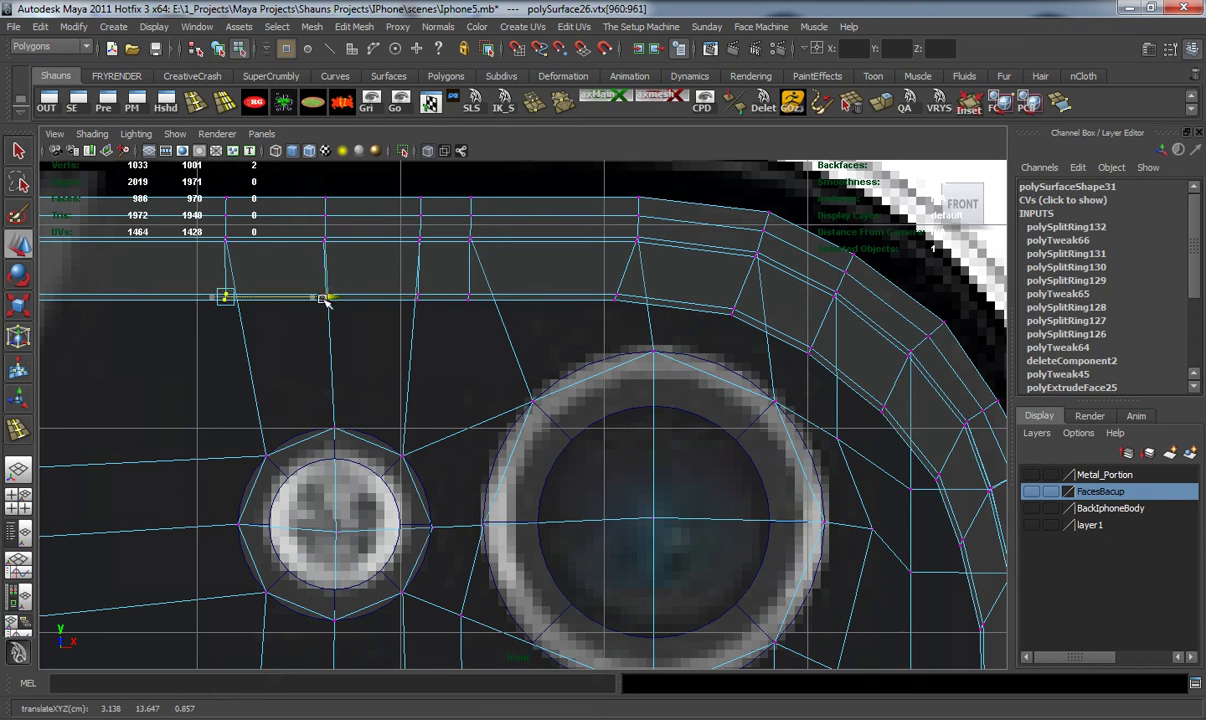
middle_click_drag(434, 359, 419, 291, "alt")
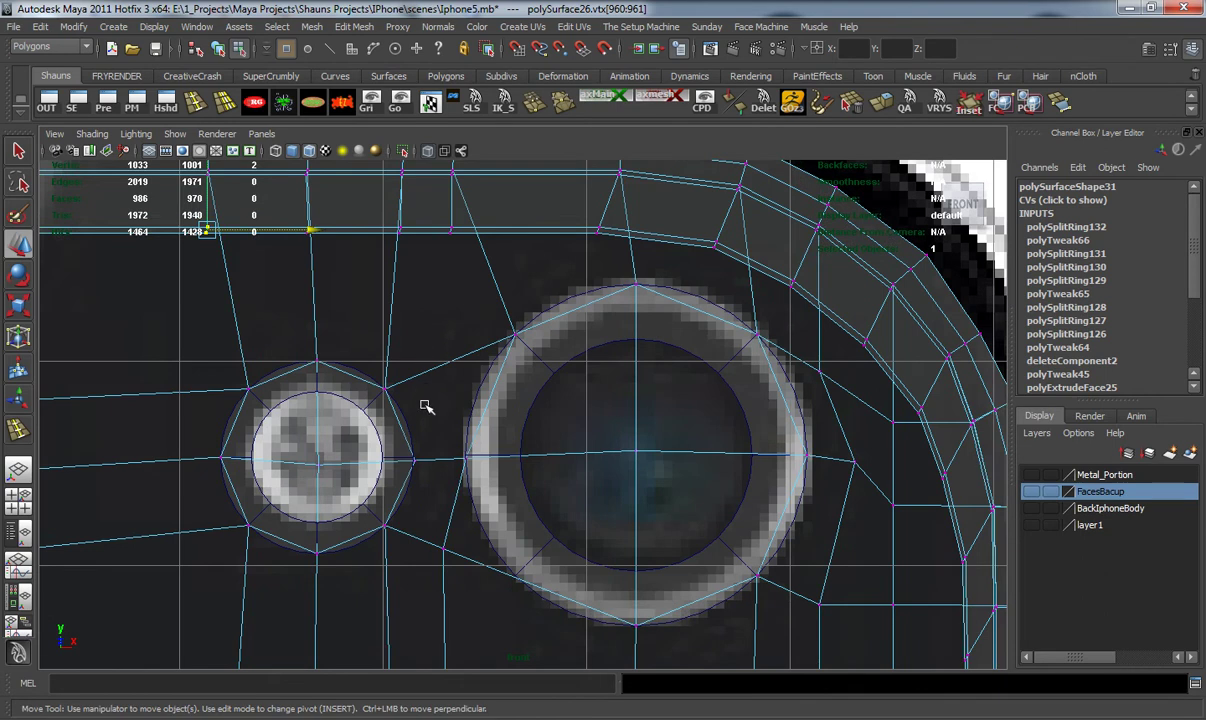
Move the remaining loop vertices onto the camera ring's leftmost and lower-left outer points.
middle_click_drag(443, 448, 441, 369, "alt")
left_click_drag(480, 392, 481, 393)
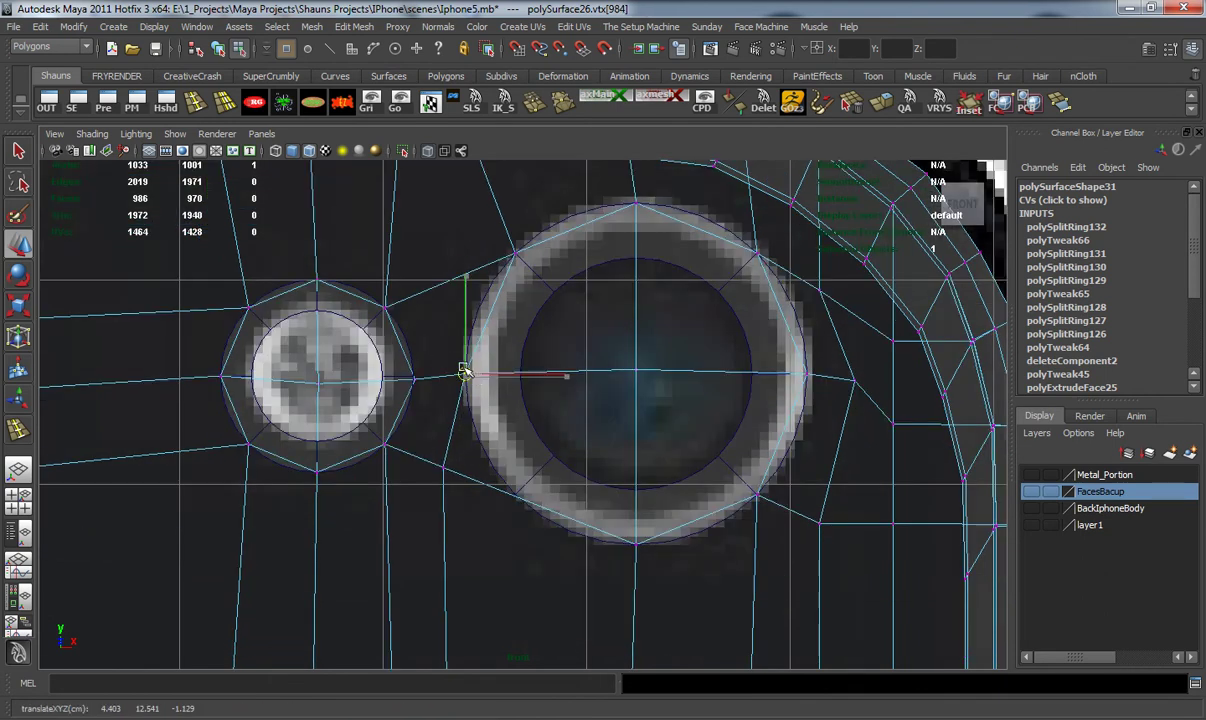
left_click(441, 461)
left_click_drag(442, 462, 514, 500)
middle_click_drag(565, 427, 547, 458, "alt")
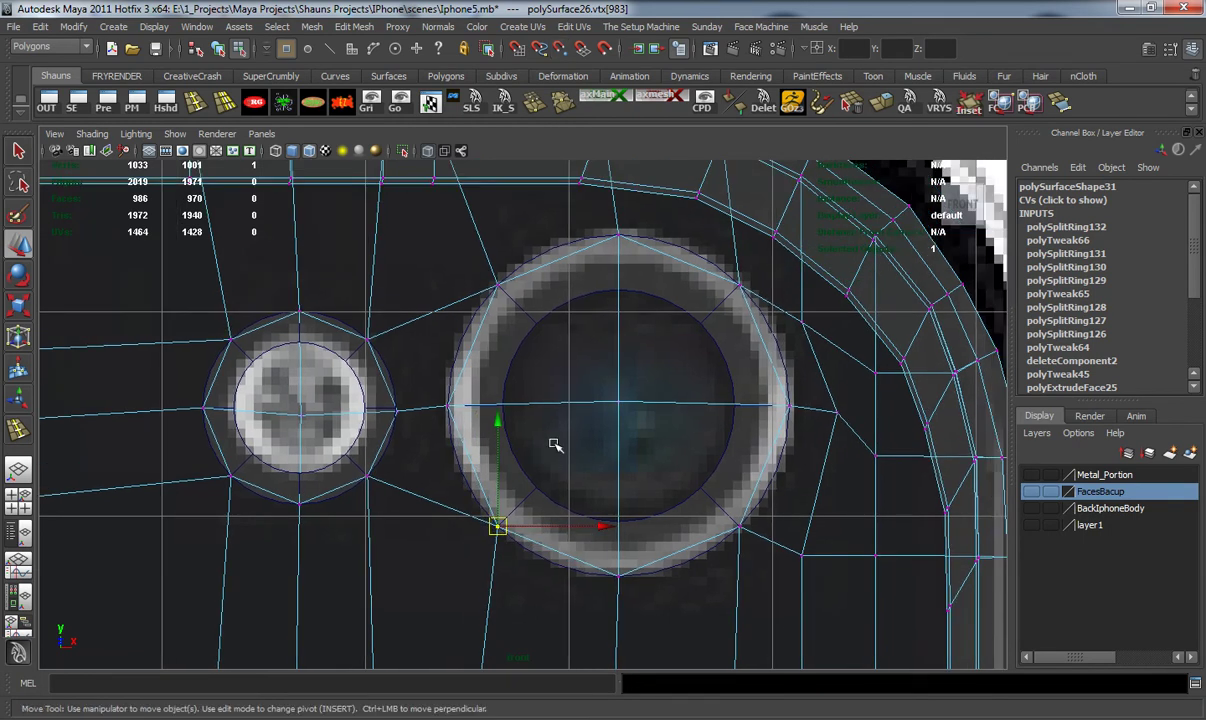
Examine the body's edge flow around both rings from behind in the perspective view, toggling the smooth preview.
key("space")
key("space")
left_click_drag(748, 350, 657, 344, "alt")
key("3")
left_click(188, 338)
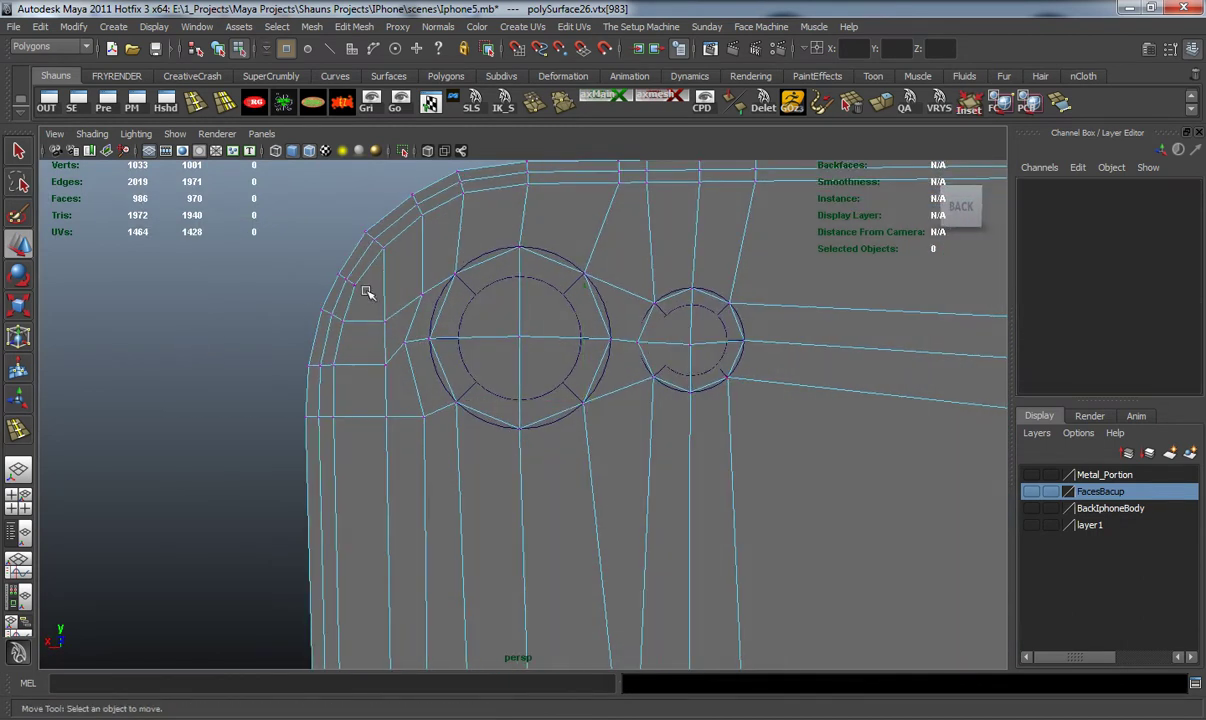
middle_click_drag(454, 257, 440, 334, "alt")
left_click_drag(440, 333, 446, 332, "alt")
mouse_move(587, 236)
left_mouse_down("alt")
mouse_move(592, 272)
mouse_move(591, 226)
left_mouse_up("alt")
key("3")
middle_click_drag(633, 339, 598, 234, "alt")
key("1")
left_click_drag(528, 312, 554, 325, "alt")
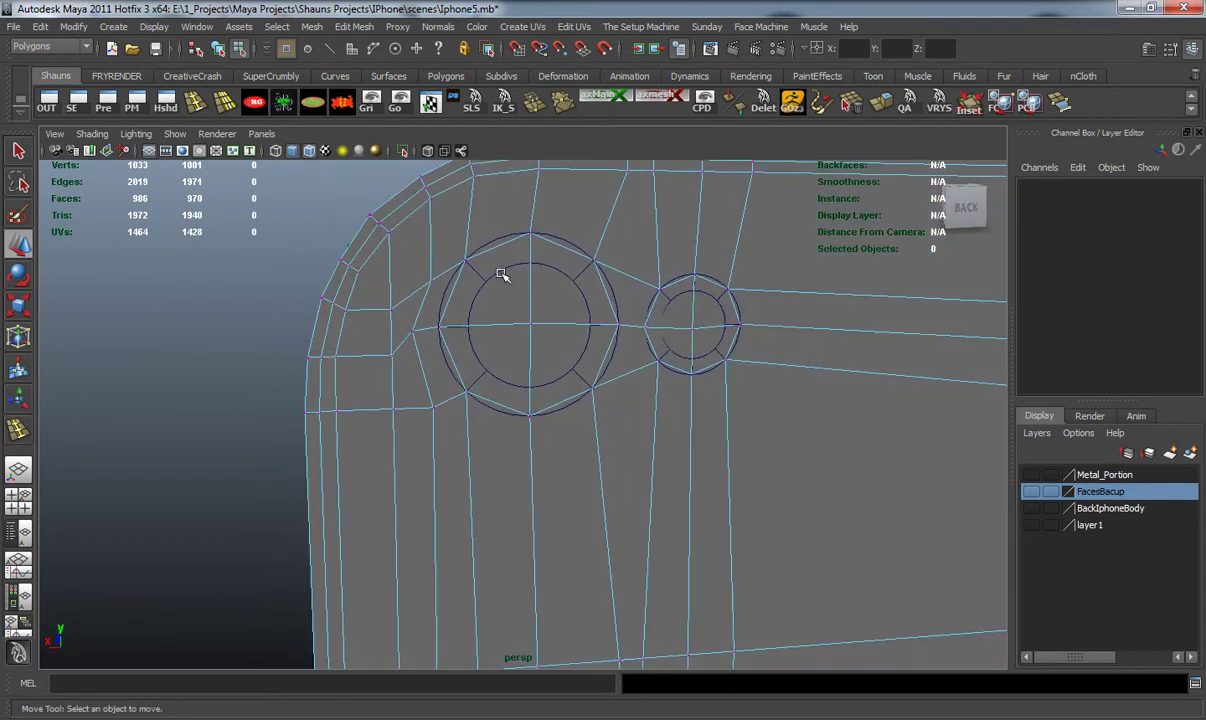
Delete the body faces enclosed by the camera ring and the flash ring.
right_click_drag(483, 222, 490, 255)
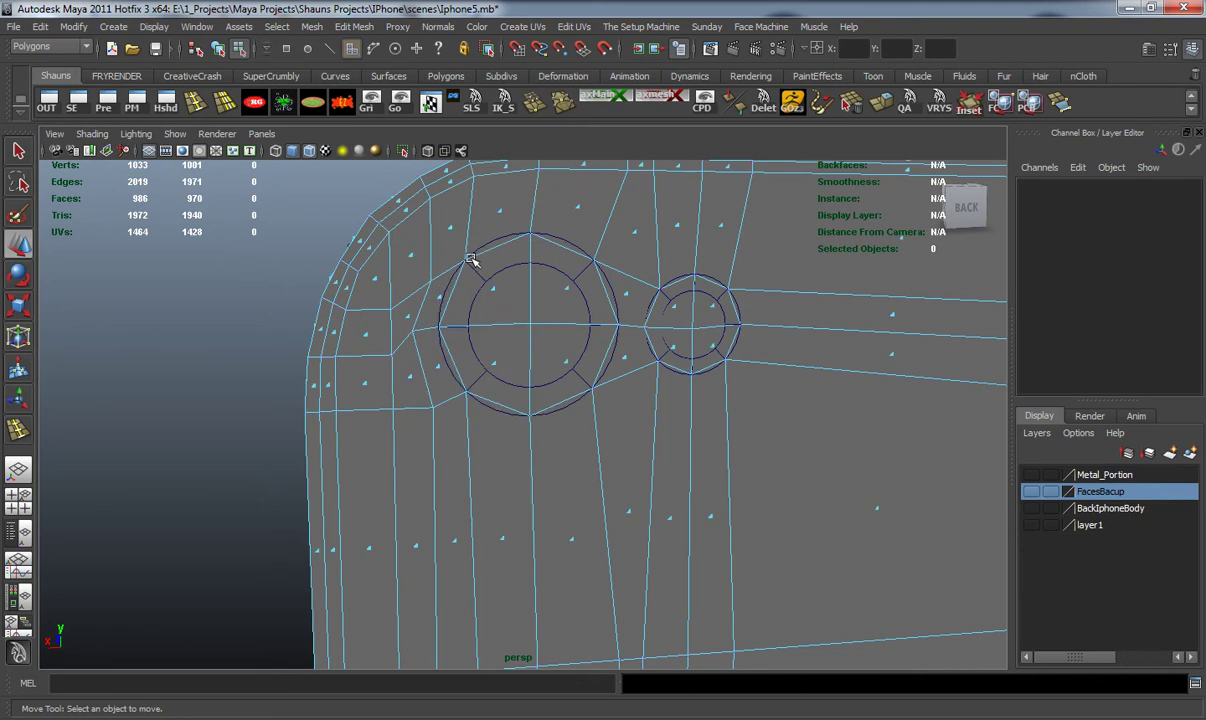
left_click_drag(588, 383, 598, 388)
left_click_drag(669, 306, 715, 358, "shift")
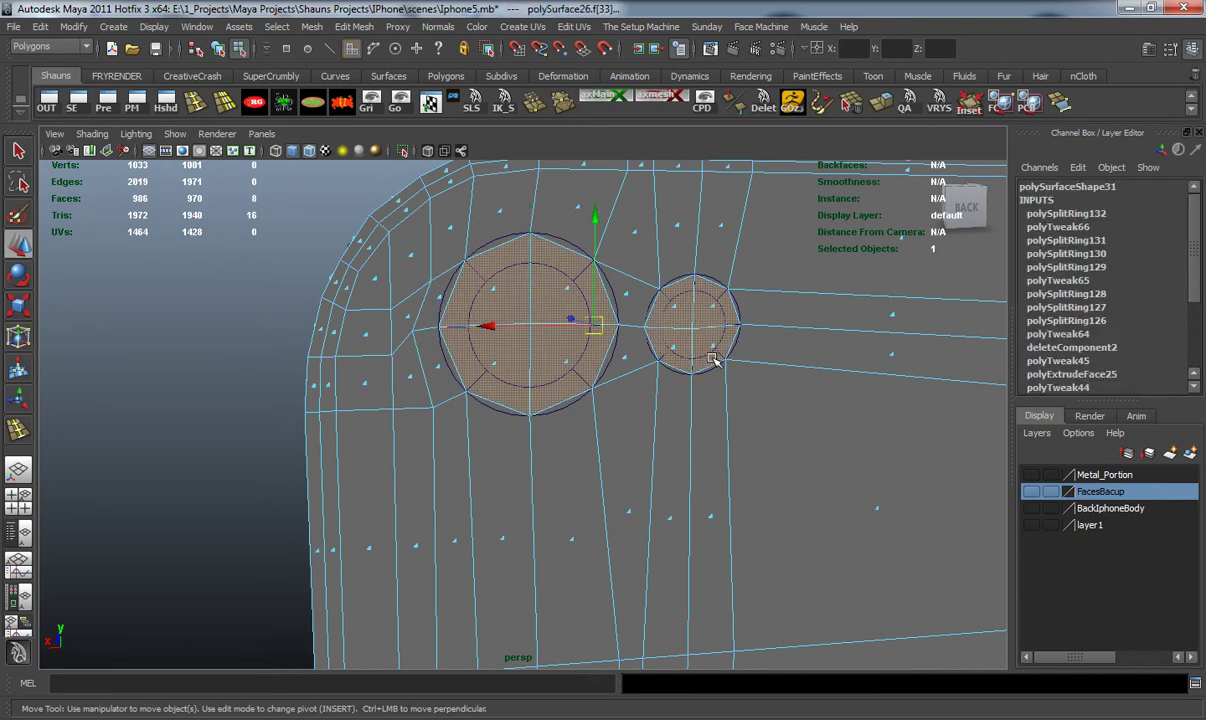
key("Delete")
Select the phone body with both rings in object mode and combine them into one mesh.
key("3")
right_click(588, 282)
left_click(659, 262)
left_click(619, 312)
left_click(662, 293, "shift")
left_click(660, 285, "shift")
key("1")
left_click(678, 321, "shift")
left_click(609, 244, "shift")
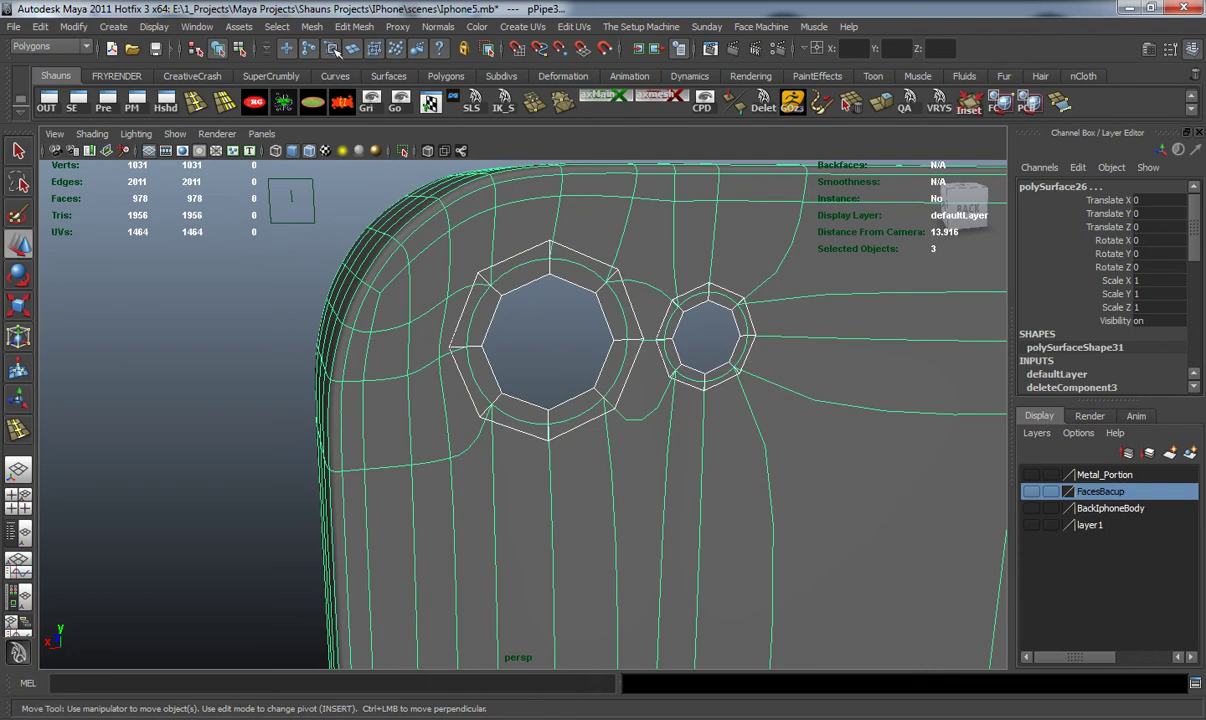
left_click(310, 27)
left_click(318, 47)
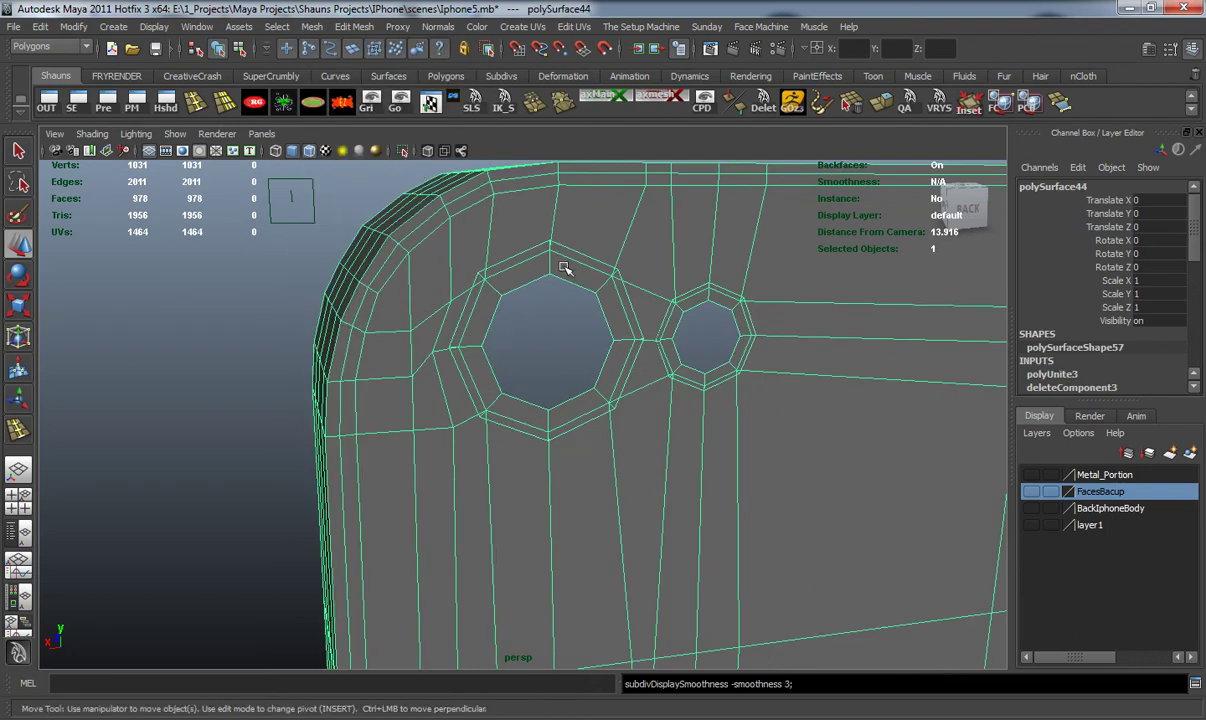
Snap the camera ring's upper-left, top and upper-right outer vertices onto the matching corners of the body's hole.
key("3")
right_click_drag(567, 269, 508, 268)
left_click_drag(523, 237, 570, 267)
key("1")
key("f")
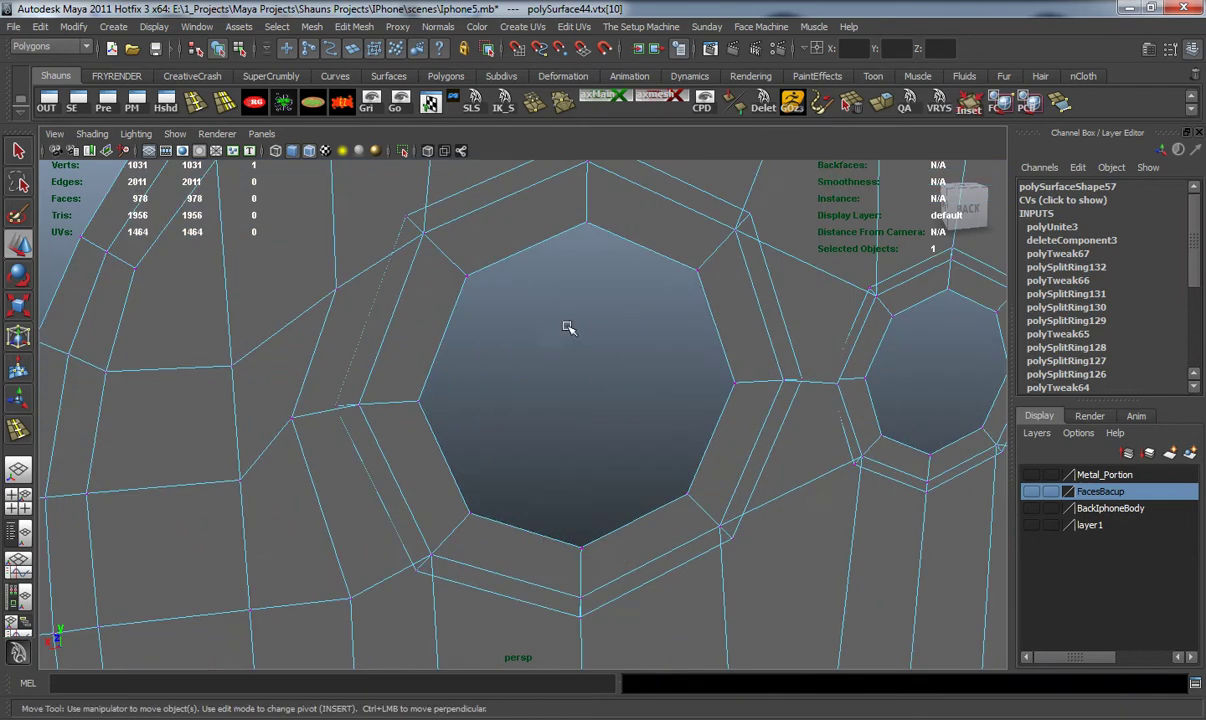
left_click(577, 281)
middle_click_drag(493, 260, 486, 306, "alt")
left_click_drag(399, 267, 405, 271)
left_click(474, 289)
key("v")
mouse_move(592, 197)
left_mouse_down()
mouse_move(571, 170)
mouse_move(580, 208)
left_mouse_up()
key("v")
mouse_move(724, 248)
left_mouse_down()
mouse_move(760, 272)
mouse_move(736, 269)
left_mouse_up()
Snap the camera ring's remaining side and lower outer vertices onto the matching corners of the body's hole.
key("v")
middle_click_drag(818, 323, 720, 263, "alt")
mouse_move(688, 347)
left_mouse_down()
mouse_move(704, 369)
mouse_move(678, 359)
left_mouse_up()
key("v")
mouse_move(619, 511)
left_mouse_down()
mouse_move(642, 529)
mouse_move(617, 503)
left_mouse_up()
key("v")
left_click_drag(457, 579, 485, 603)
left_click(312, 528)
left_click(215, 380)
left_click_drag(215, 380, 236, 381)
Snap the flash ring's upper-left, top, upper-right and right outer vertices onto the matching corners of the body's hole.
middle_click_drag(482, 299, 471, 363, "alt")
middle_click_drag(587, 379, 431, 379, "alt")
right_click_drag(431, 379, 568, 374, "alt")
left_click(627, 299)
left_click_drag(627, 299, 641, 304)
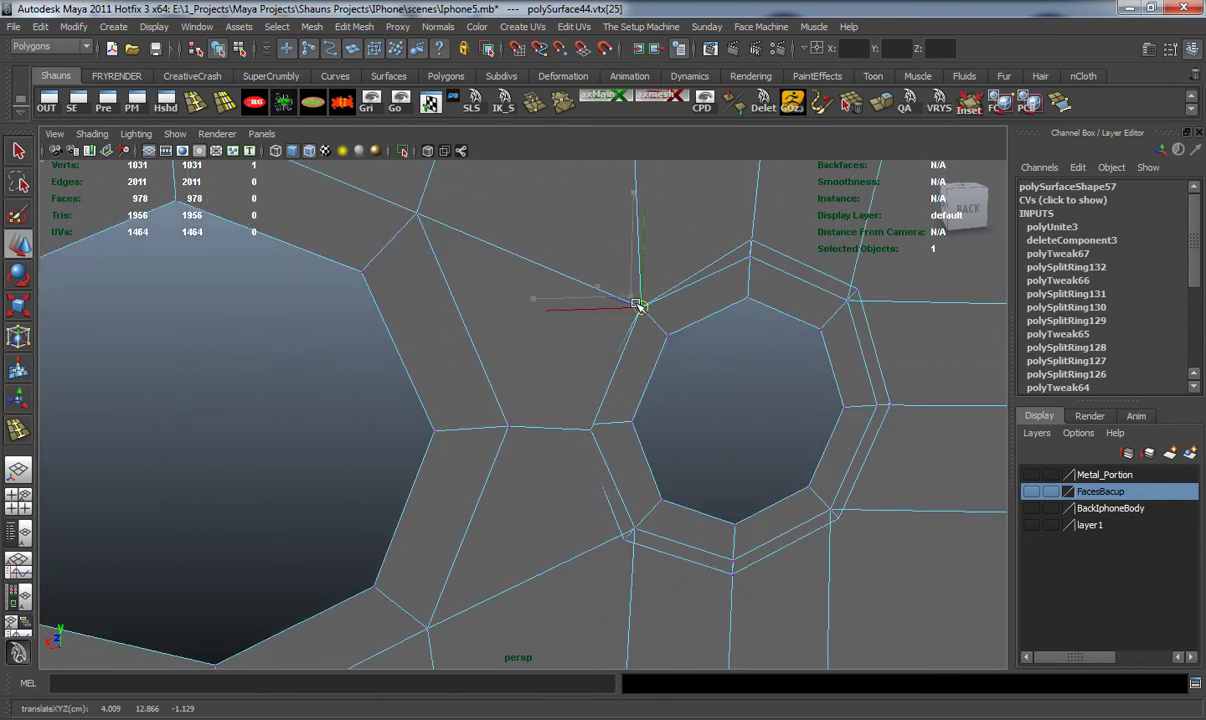
left_click(750, 242)
left_click_drag(757, 247, 756, 259)
left_click(852, 291)
left_click_drag(853, 291, 853, 298)
mouse_move(886, 389)
left_mouse_down()
mouse_move(903, 418)
mouse_move(879, 405)
left_mouse_up()
Snap the flash ring's lower and left outer vertices onto the matching corners of the body's hole.
left_click(833, 513)
left_click_drag(833, 513, 834, 511)
key("ctrl+z")
left_click(731, 566)
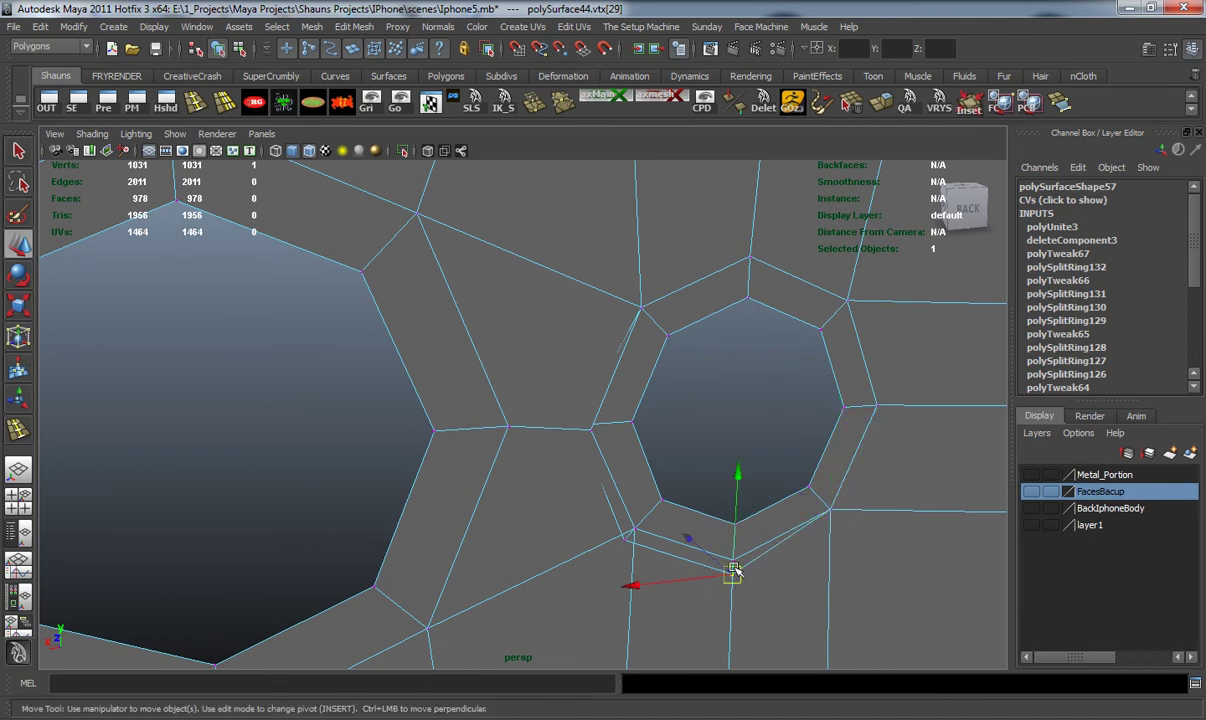
left_click(629, 534)
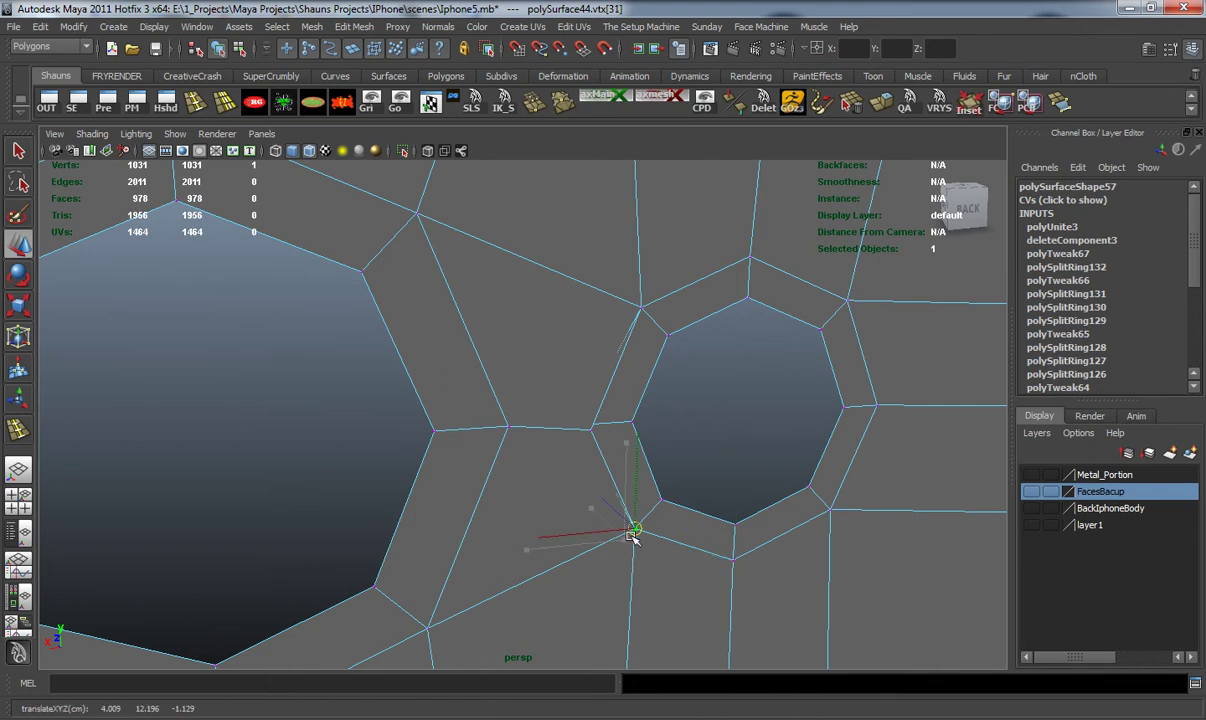
left_click(590, 425)
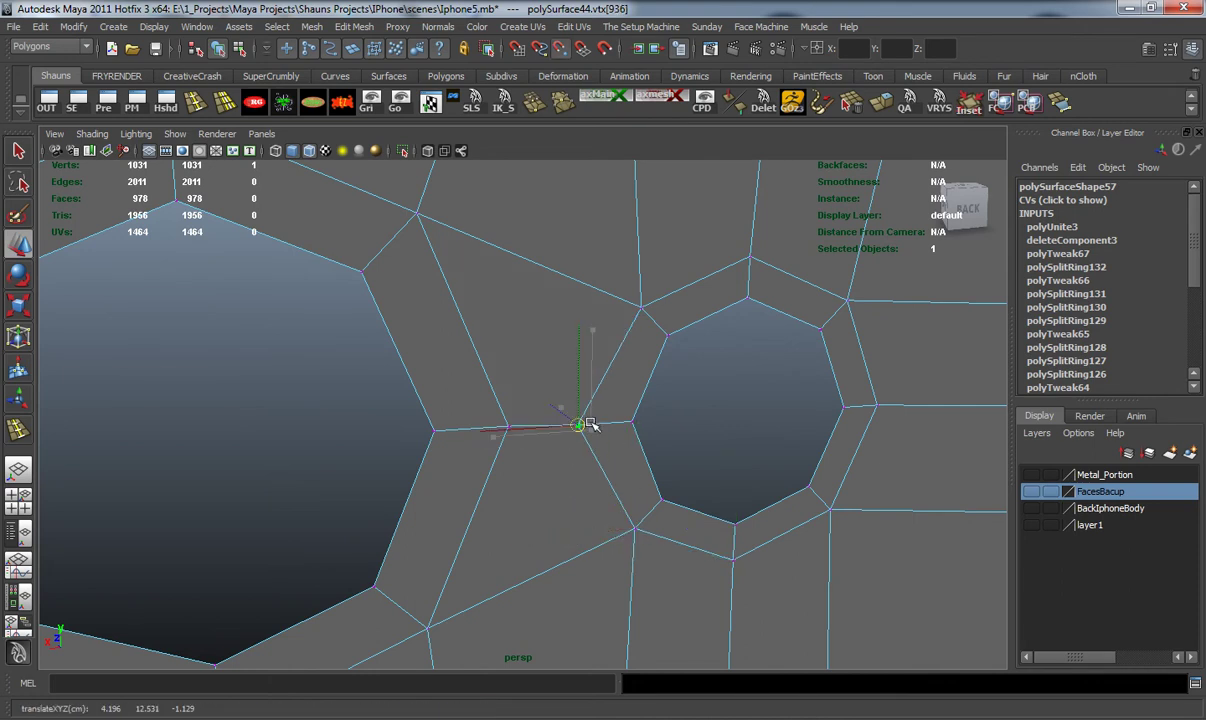
Select all camera and flash ring vertices, including the camera ring's outer left one, and merge the coincident vertices.
scroll(680, 444, "down", 2)
scroll(680, 444, "down", 4)
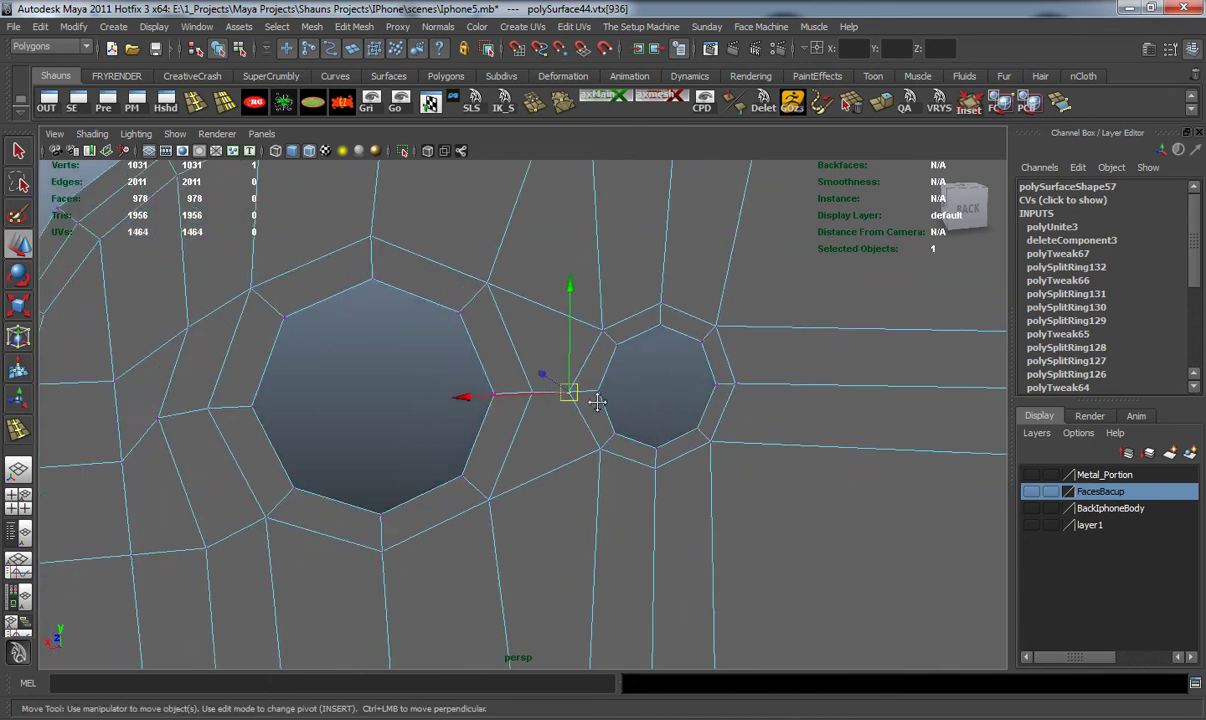
scroll(326, 288, "down", 1)
left_click_drag(660, 533, 665, 510)
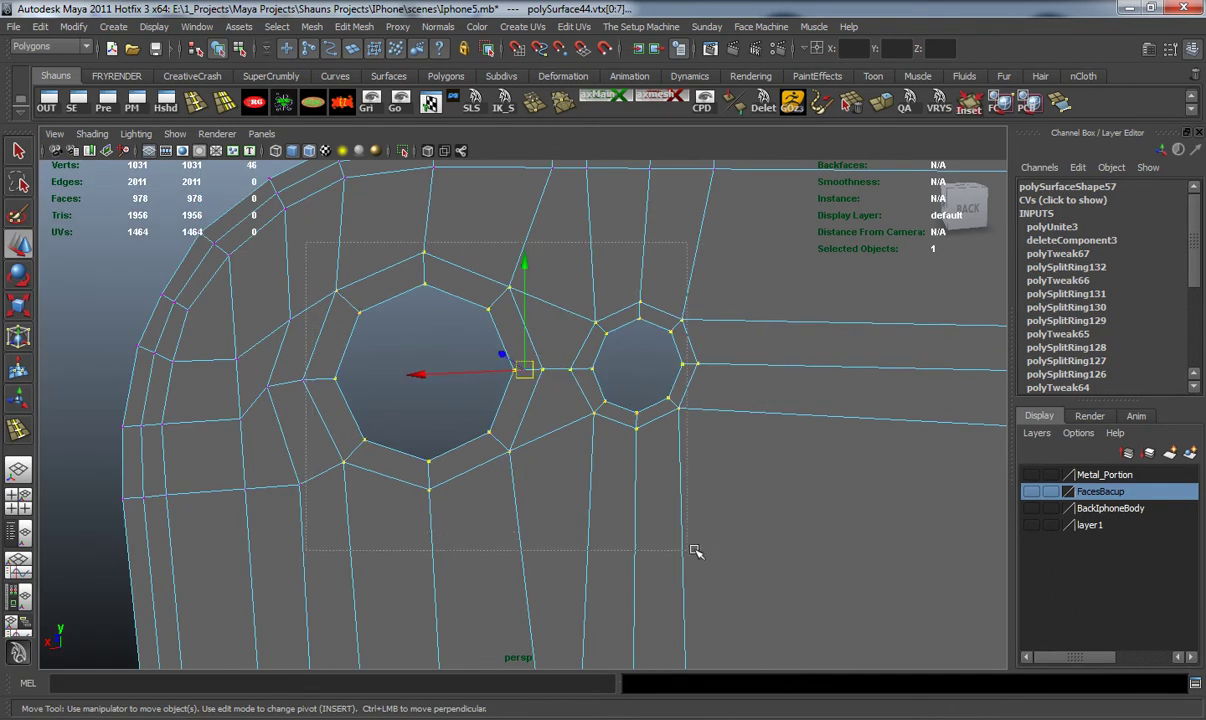
scroll(421, 455, "up", 2)
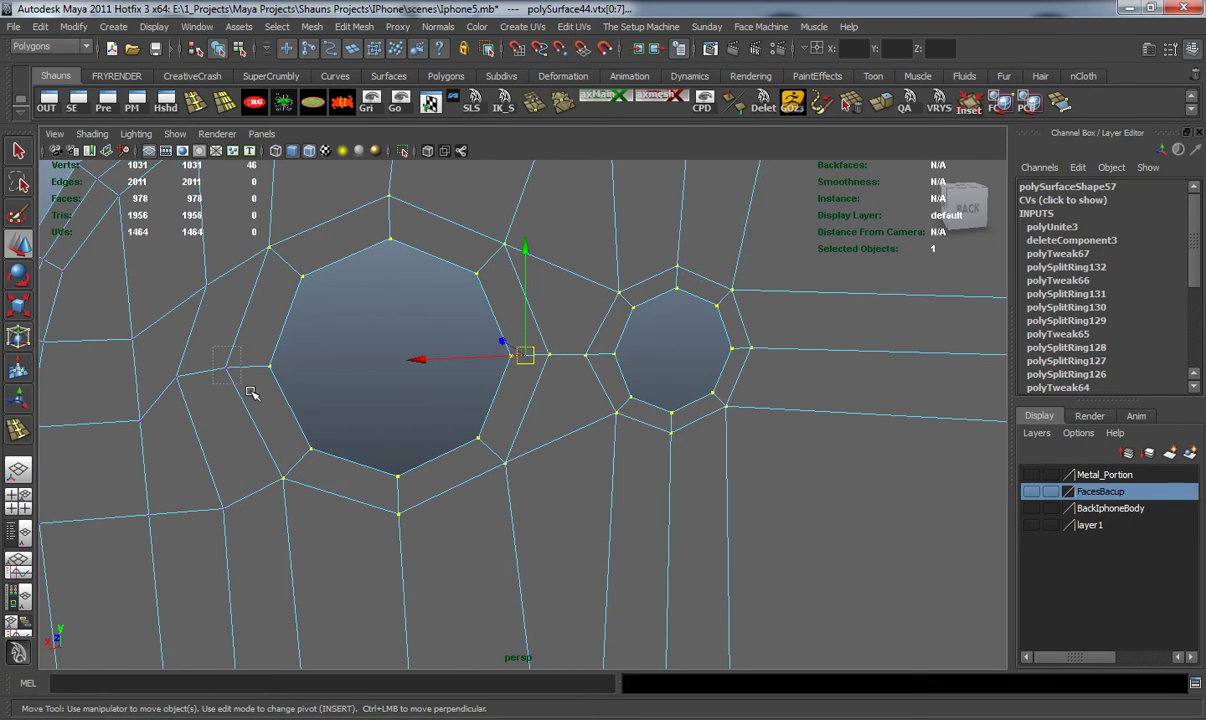
left_click_drag(252, 393, 254, 392, "shift")
middle_click_drag(585, 285, 597, 302, "alt")
left_click(358, 31)
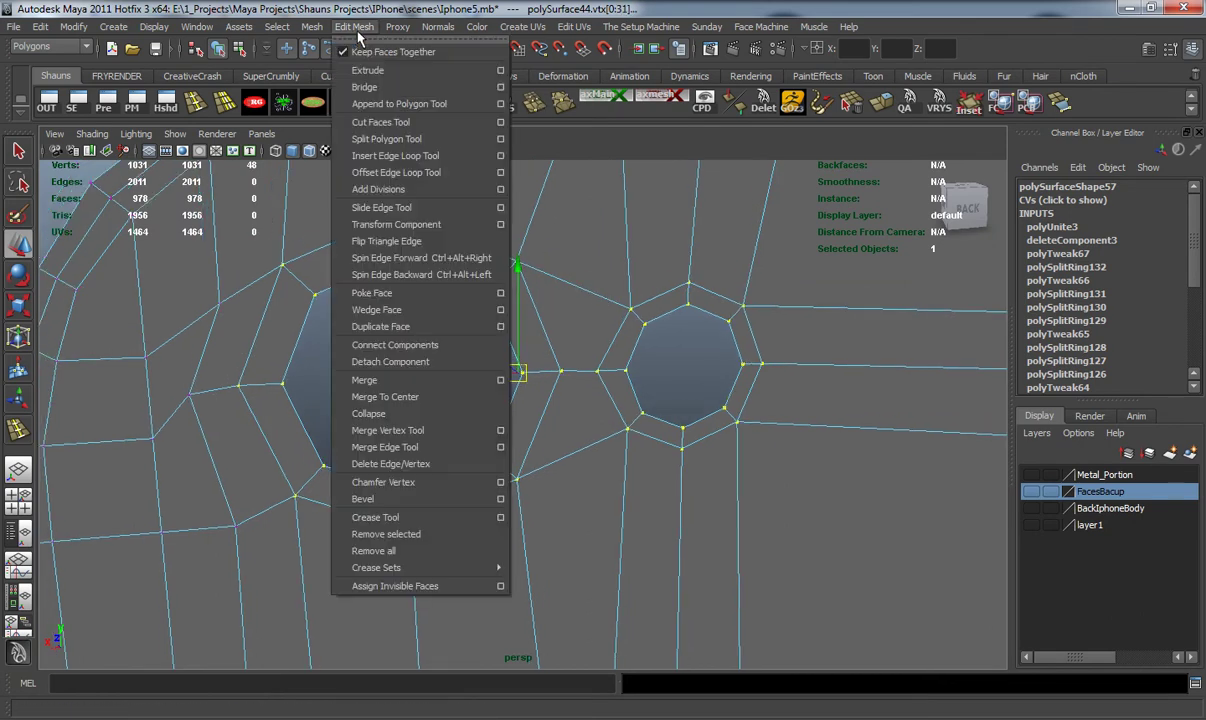
left_click(388, 381)
left_click(574, 26)
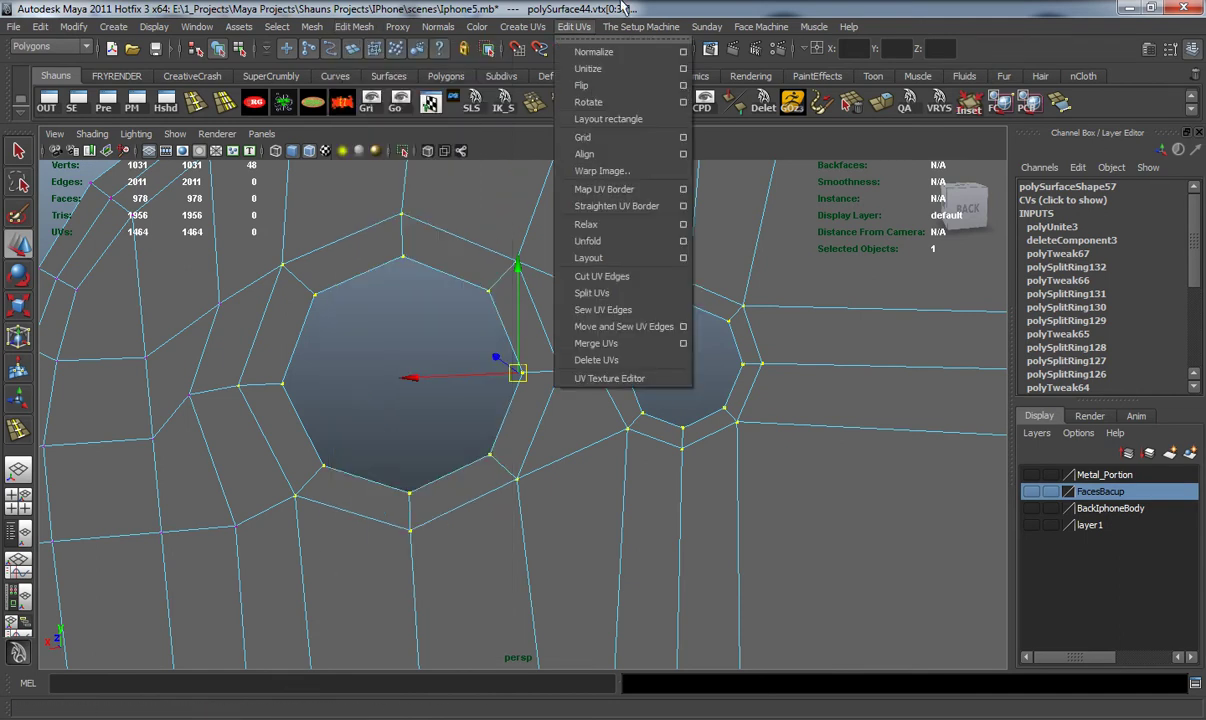
left_click(535, 107)
Examine the camera and flash openings in smoothed display from several angles, and return to the unsmoothed display.
key("3")
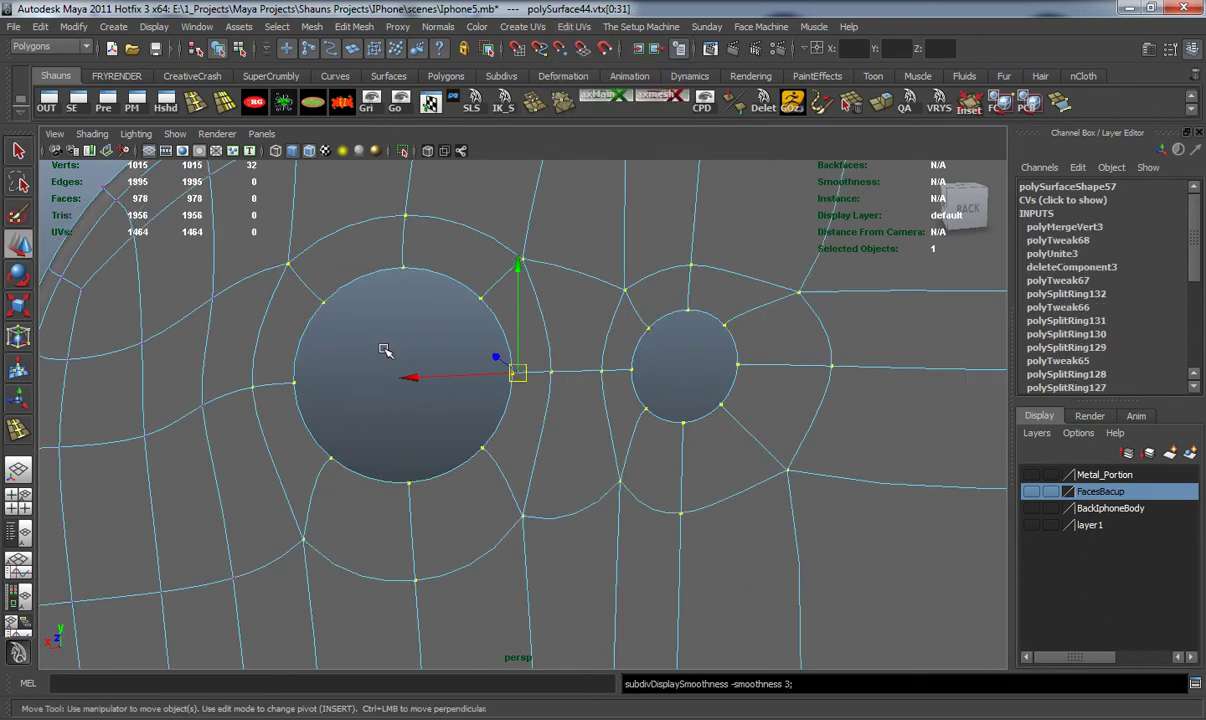
left_click(376, 346)
left_click_drag(352, 321, 425, 345, "alt")
key("1")
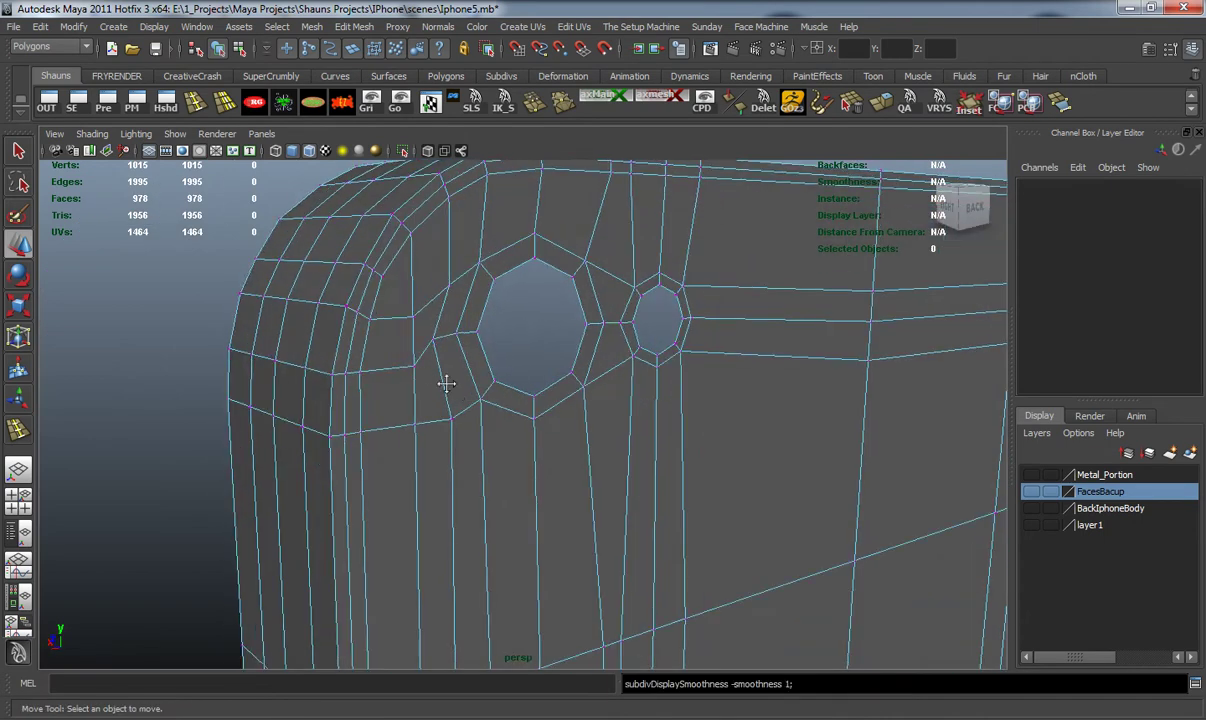
middle_click_drag(463, 401, 417, 365, "alt")
left_click_drag(406, 377, 448, 374, "alt")
scroll(395, 378, "down", 3)
key("3")
middle_click_drag(448, 375, 468, 412, "alt")
scroll(468, 412, "up", 3)
left_click_drag(468, 412, 398, 420, "alt")
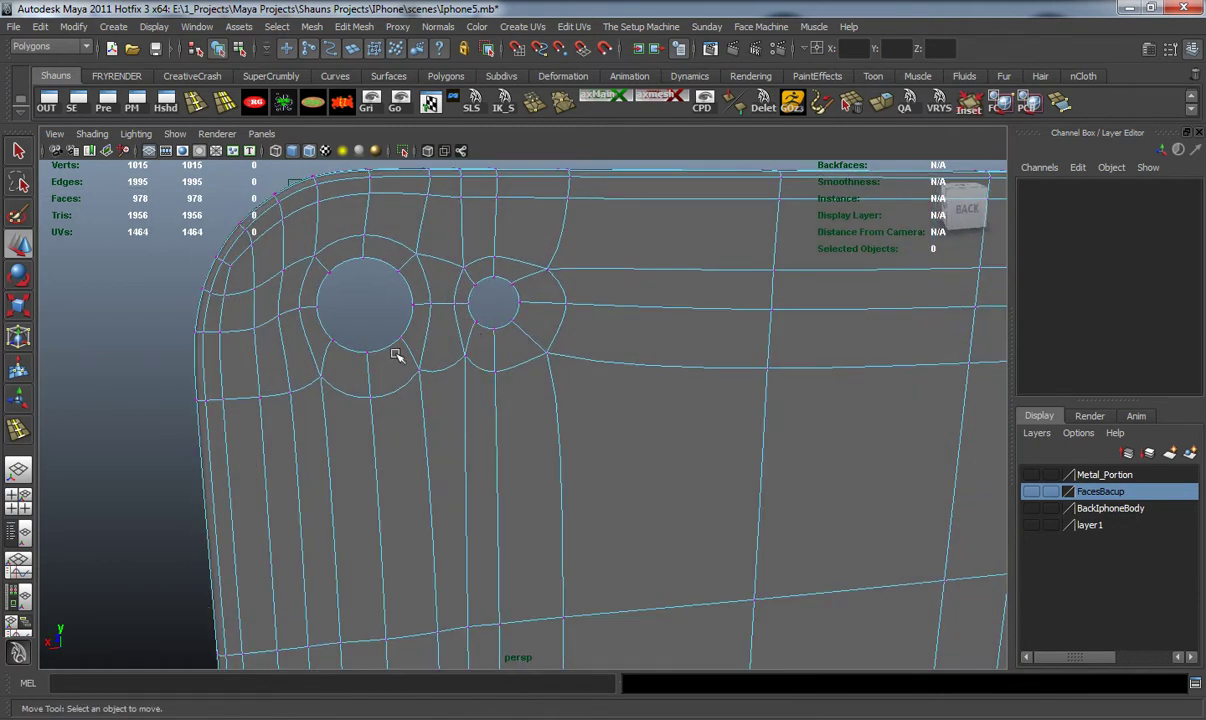
key("1")
left_click_drag(396, 355, 425, 364, "alt")
Insert a horizontal edge loop around the body below the camera and flash rings and scale it flat.
left_click(197, 103)
left_click_drag(325, 322, 355, 357, "alt")
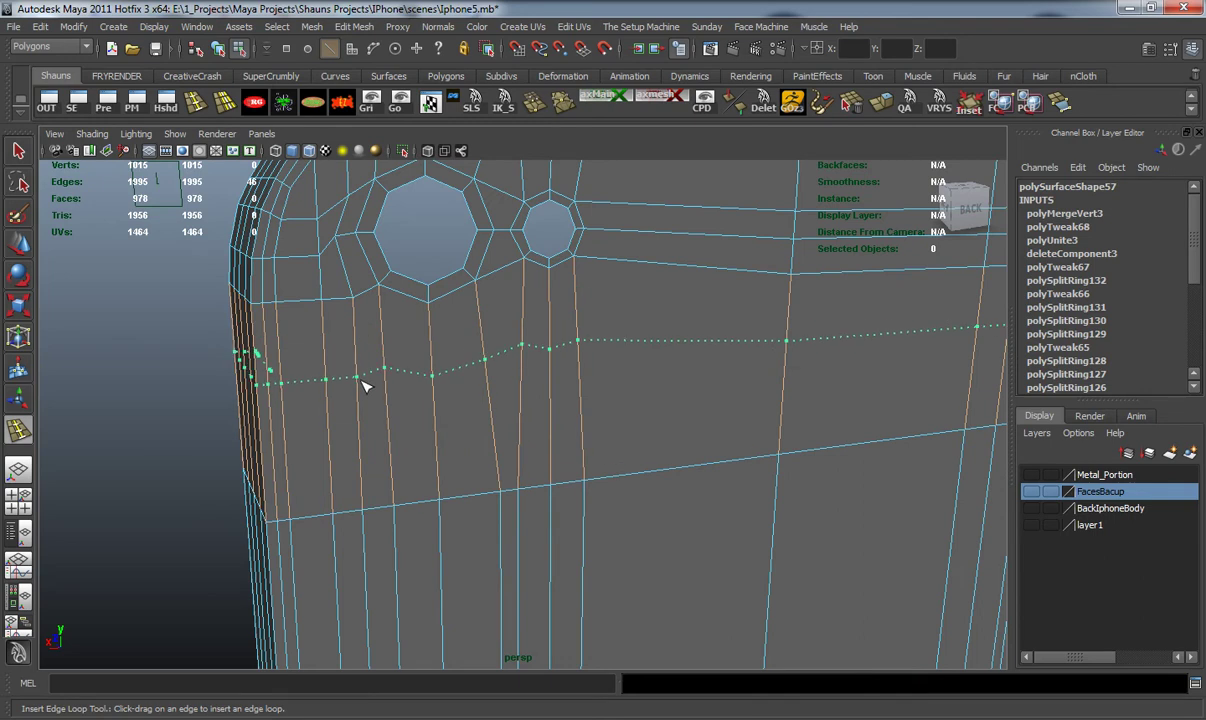
left_click_drag(480, 392, 346, 357, "alt")
key("r")
left_click_drag(565, 475, 580, 350)
key("3")
middle_click_drag(490, 315, 500, 362, "alt")
key("1")
Insert a vertical edge loop midway between the flash ring and the body's vertical centre line.
left_click(195, 103)
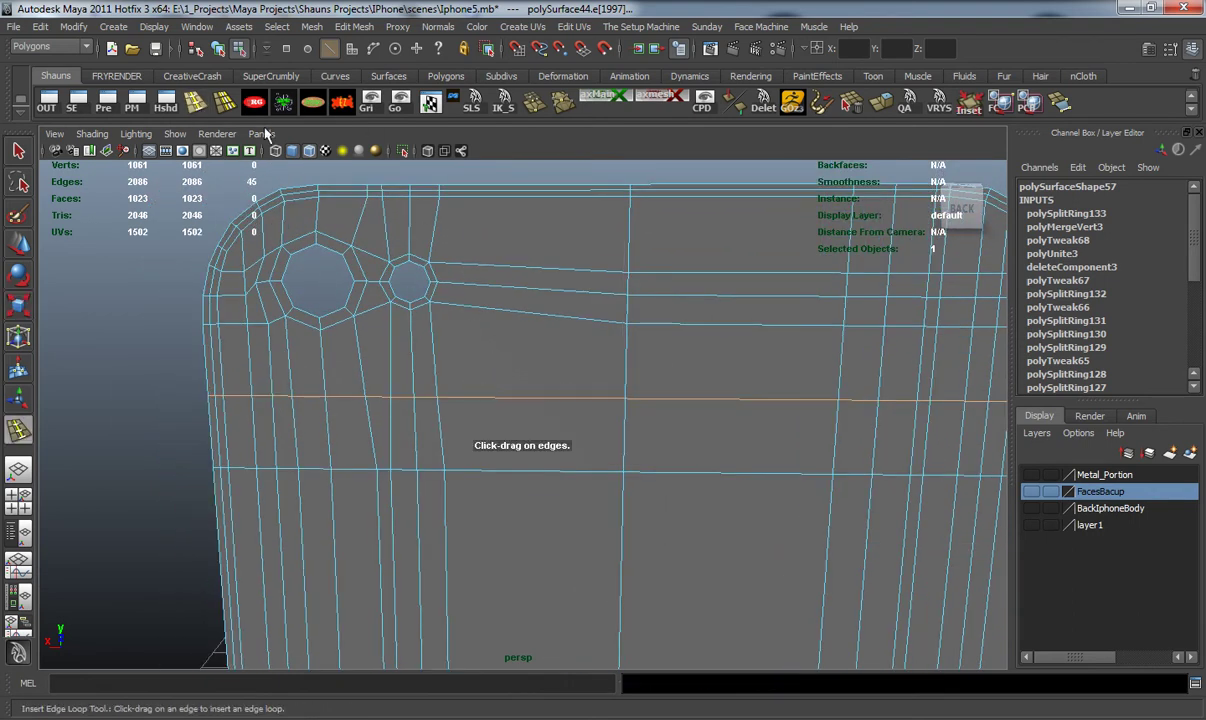
left_click_drag(521, 188, 522, 190)
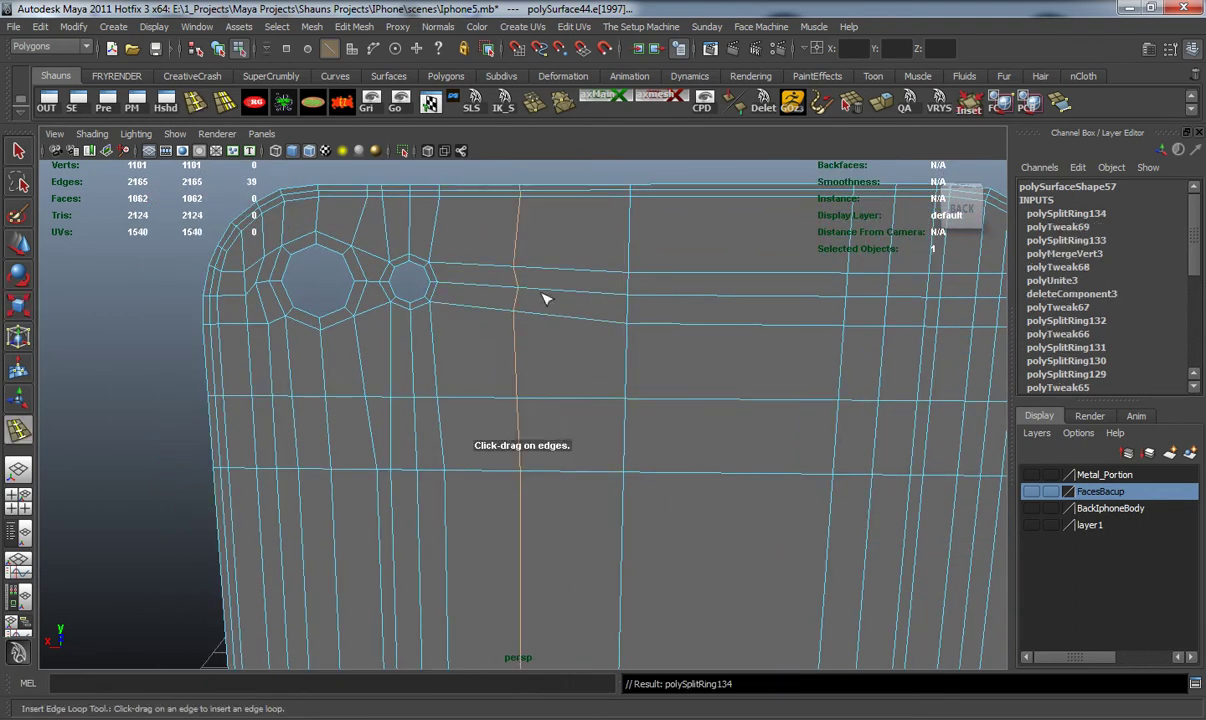
key("r")
Insert a second vertical edge loop on the opposite side of the body's vertical centre line.
scroll(587, 387, "down", 5)
middle_click_drag(588, 370, 585, 60, "alt")
left_click_drag(527, 293, 556, 383, "alt")
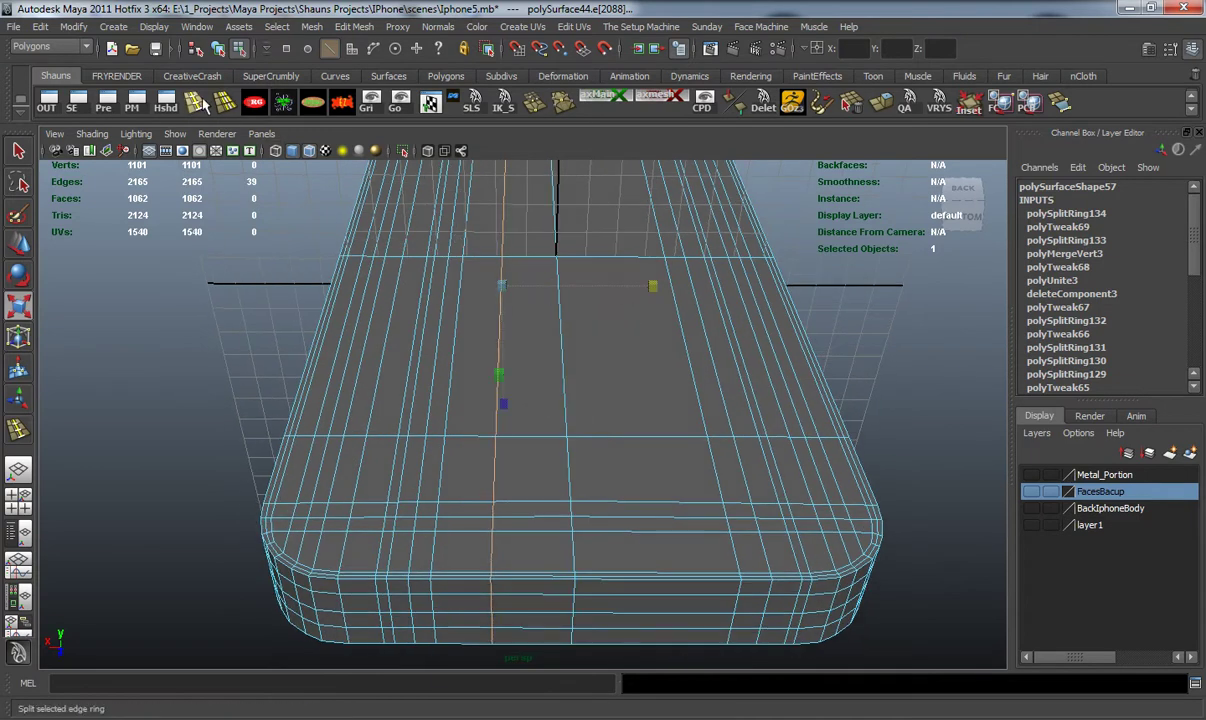
left_click(212, 104)
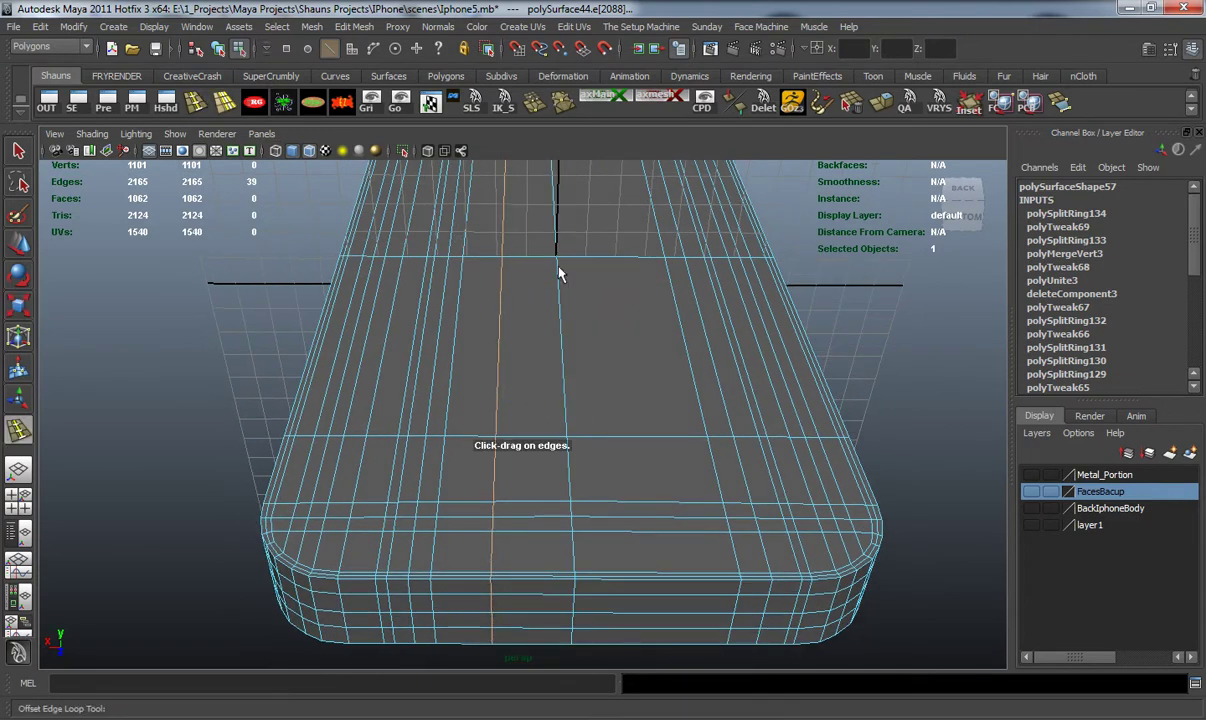
left_click(621, 263)
left_click_drag(621, 263, 517, 436, "alt")
key("w")
key("1")
Deselect the new edge loop and examine the body's back and rim topology from several angles.
left_click(335, 305)
middle_click_drag(339, 304, 386, 405, "alt")
right_click_drag(386, 405, 458, 374, "alt")
left_click_drag(458, 374, 464, 378, "alt")
middle_click_drag(464, 378, 460, 418, "alt")
right_click_drag(460, 418, 495, 433, "alt")
left_click_drag(495, 433, 630, 433, "alt")
middle_click_drag(630, 433, 627, 404, "alt")
left_click_drag(627, 404, 599, 366, "alt")
left_click_drag(455, 292, 471, 339, "alt")
Select all faces along the back side of the phone body in the side view.
key("space")
key("space")
scroll(700, 503, "down", 5)
key("space")
key("space")
scroll(673, 521, "down", 13)
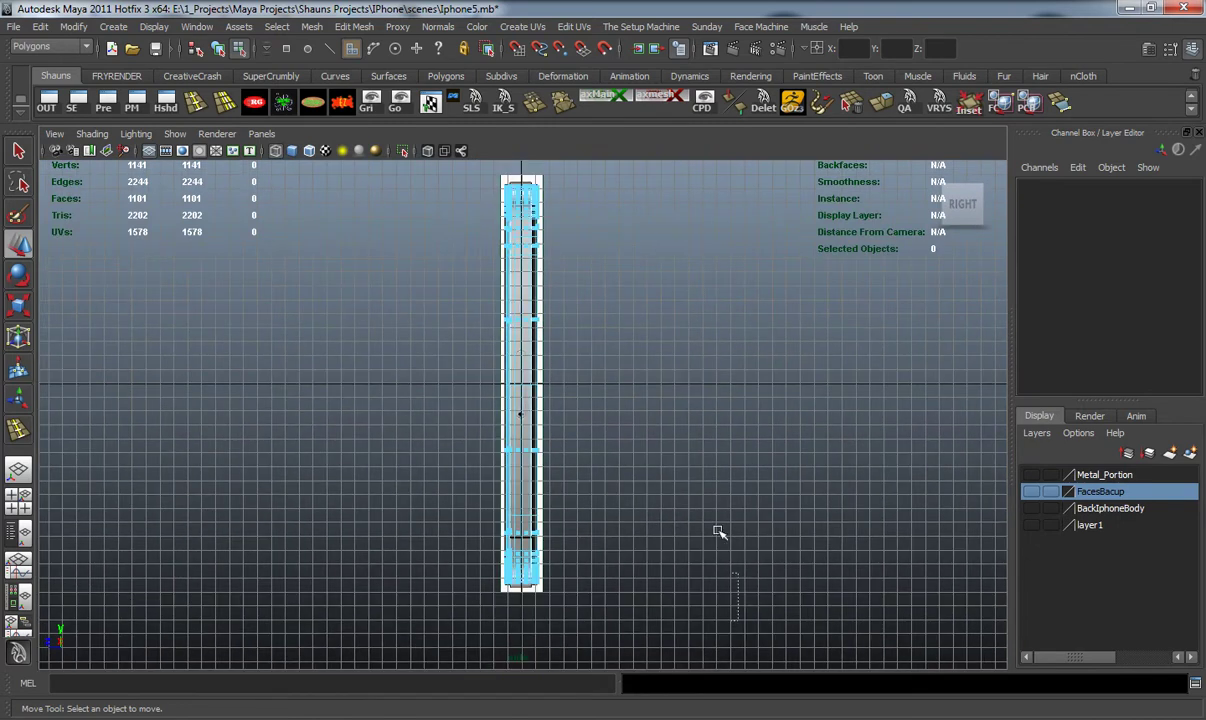
left_click_drag(533, 155, 534, 157)
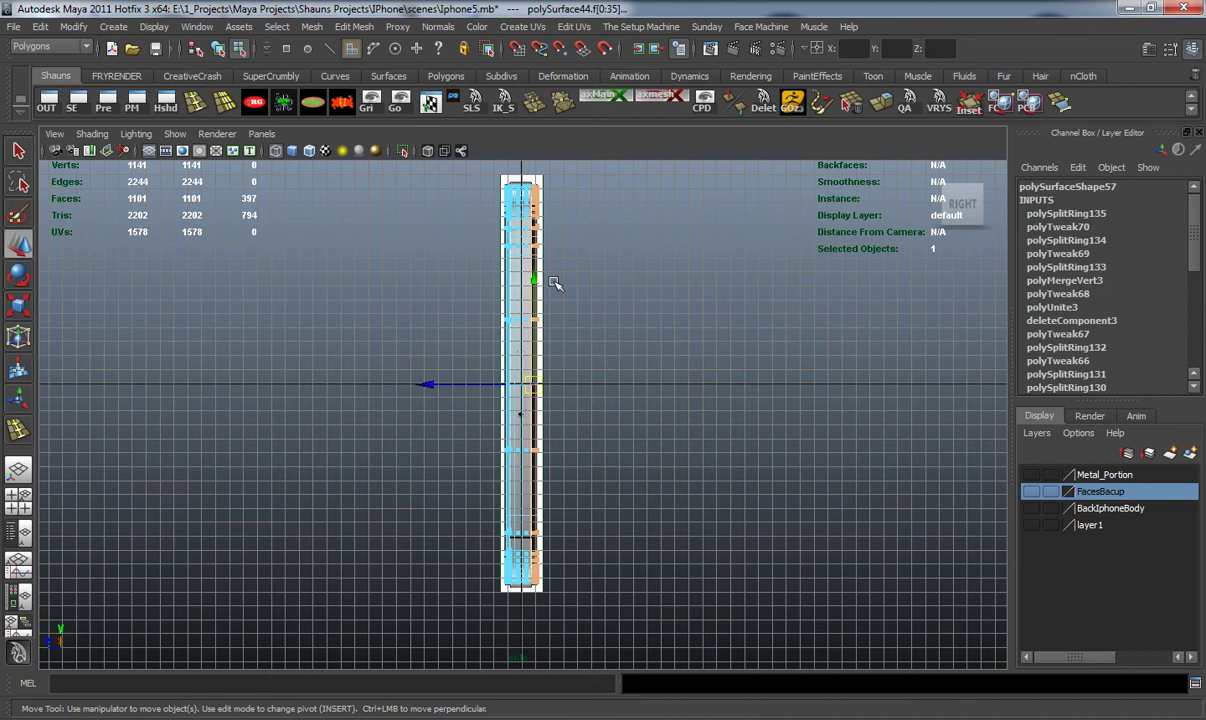
Return to the perspective view and deselect the strip of side faces bordering the body's back rim.
key("space")
key("space")
left_click_drag(646, 313, 476, 475, "alt")
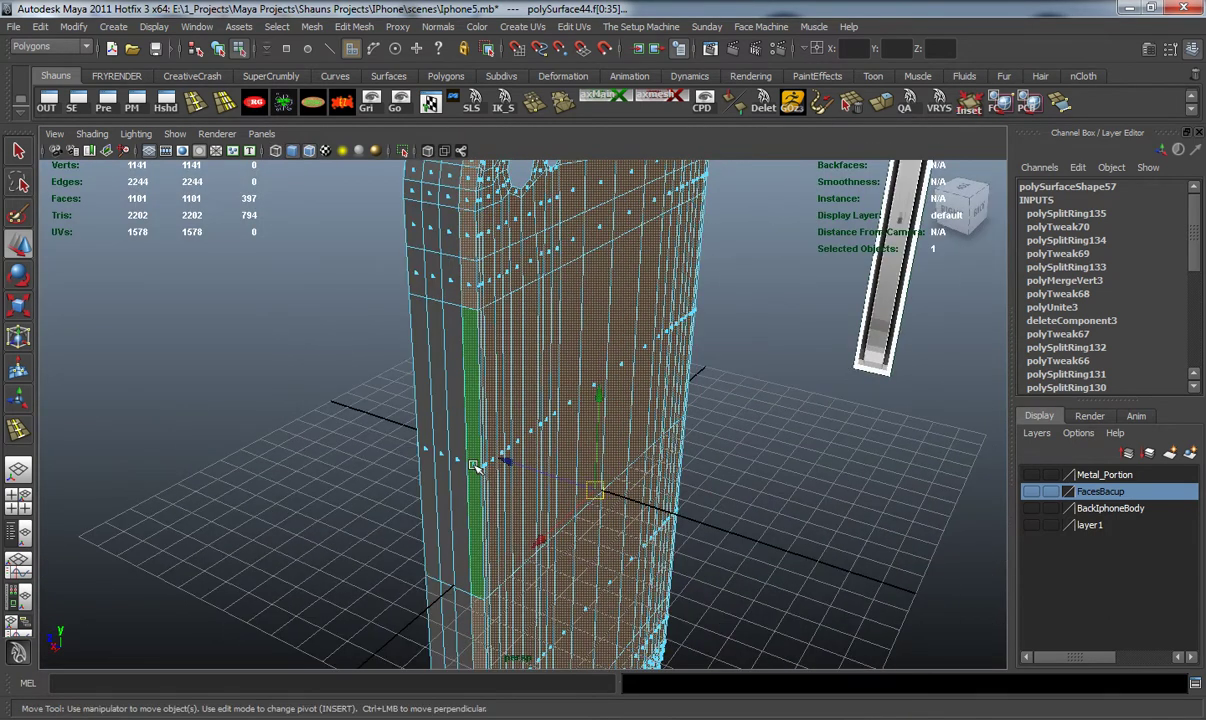
left_click(473, 463, "ctrl")
double_click(468, 284, "ctrl")
middle_click_drag(516, 318, 511, 406, "alt")
scroll(511, 406, "up", 2)
left_click_drag(511, 406, 471, 409, "alt")
middle_click_drag(471, 409, 480, 428, "alt")
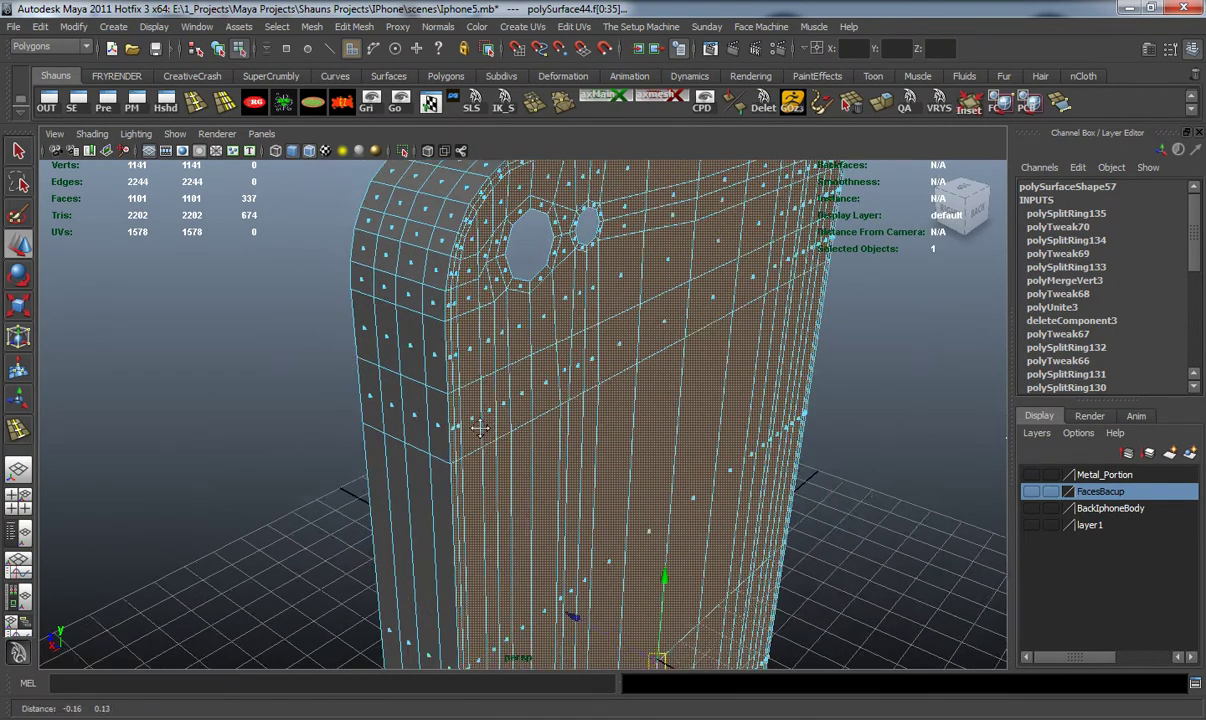
left_click_drag(480, 428, 465, 450, "alt")
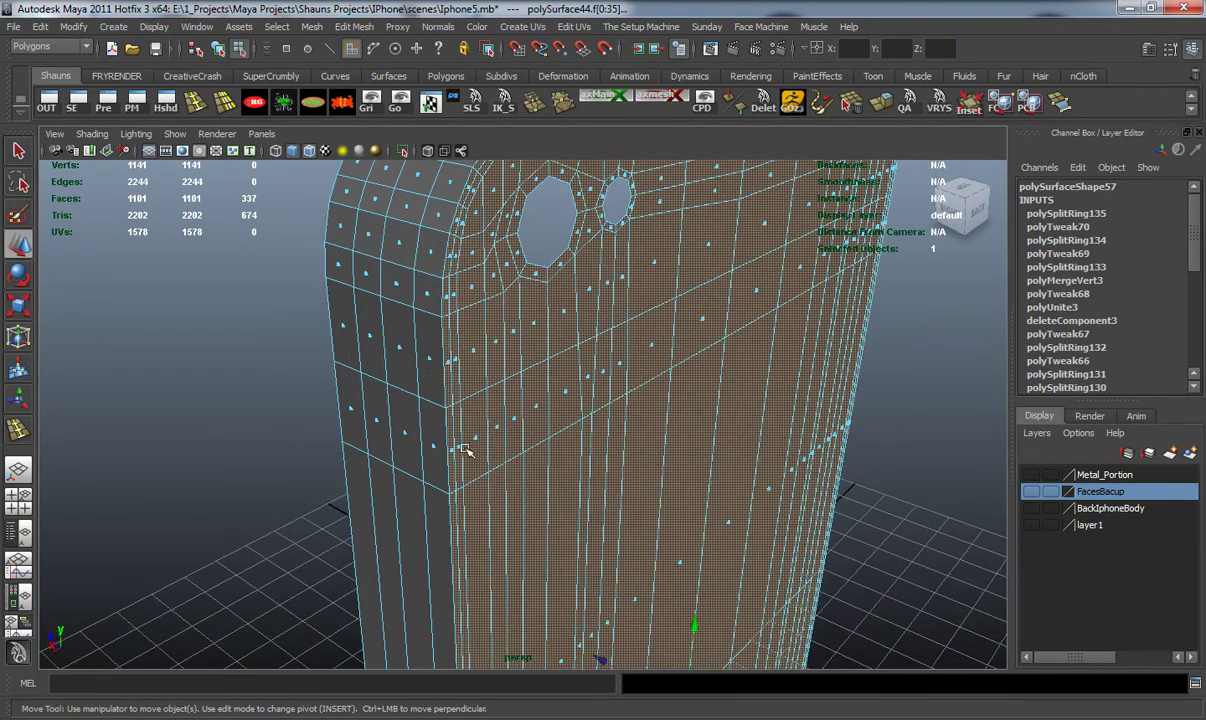
left_click(450, 363, "ctrl")
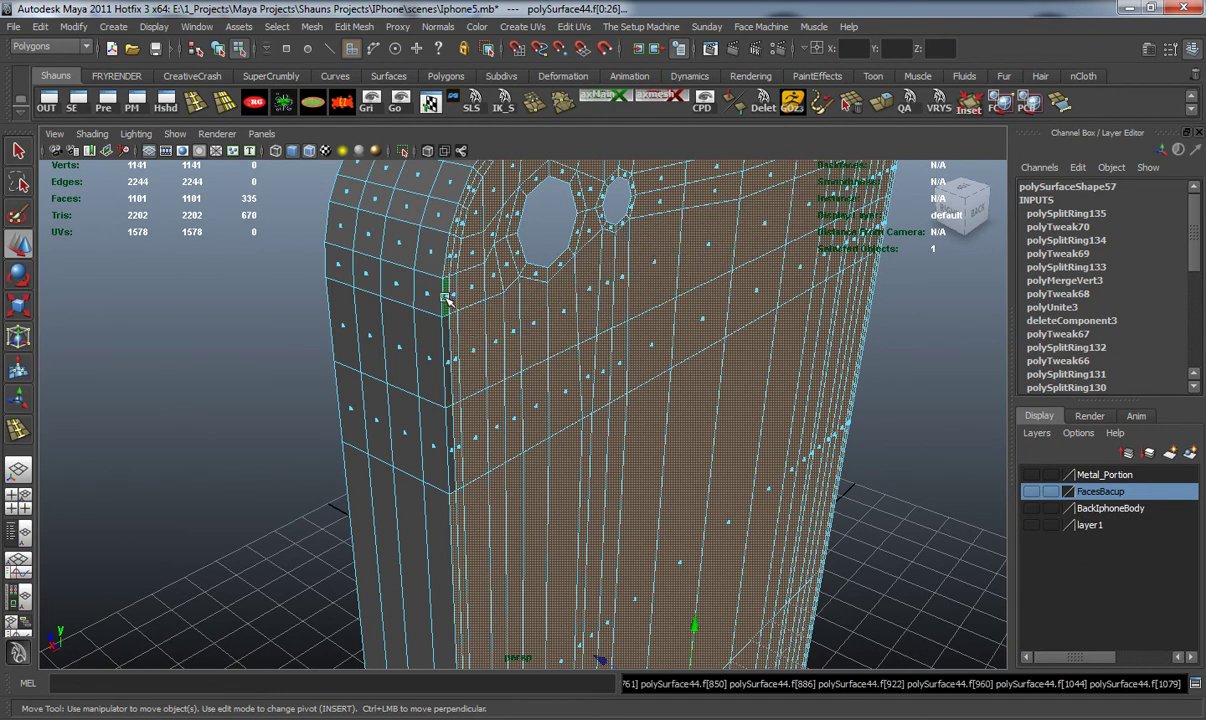
left_click(448, 288, "ctrl")
double_click(457, 273, "ctrl")
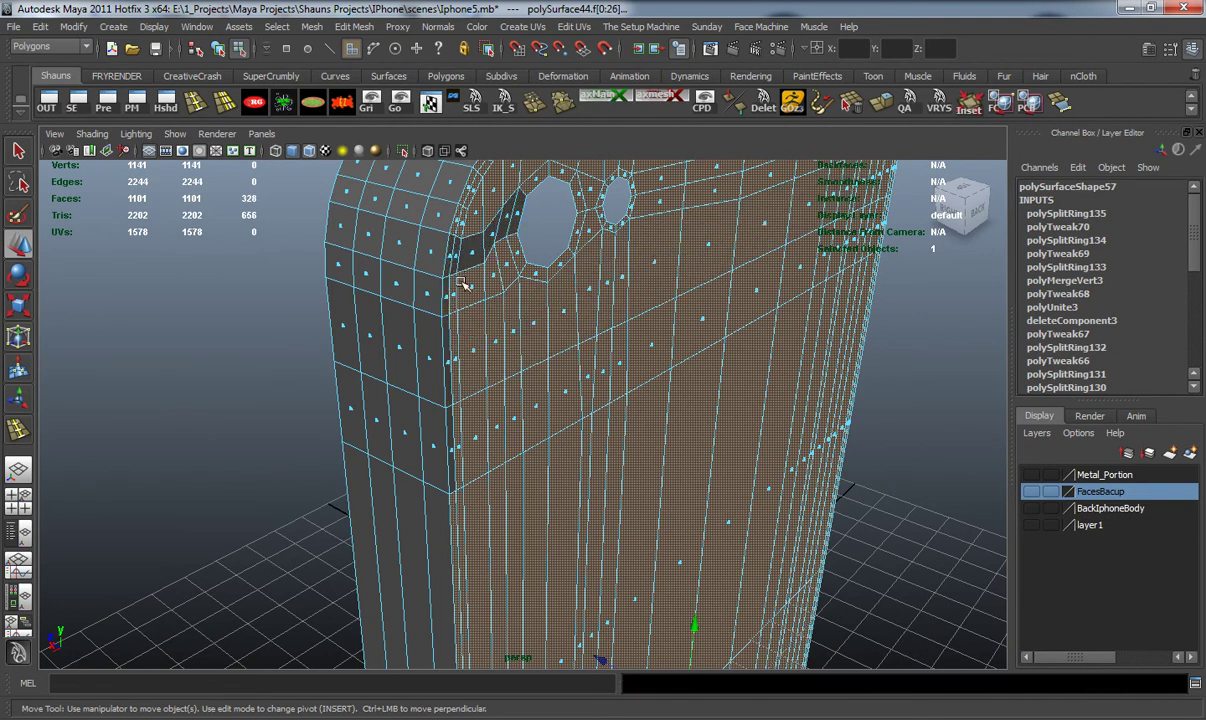
middle_click_drag(479, 293, 499, 337, "alt")
key("ctrl+z")
key("ctrl+z")
key("ctrl+z")
key("ctrl+z")
key("ctrl+z")
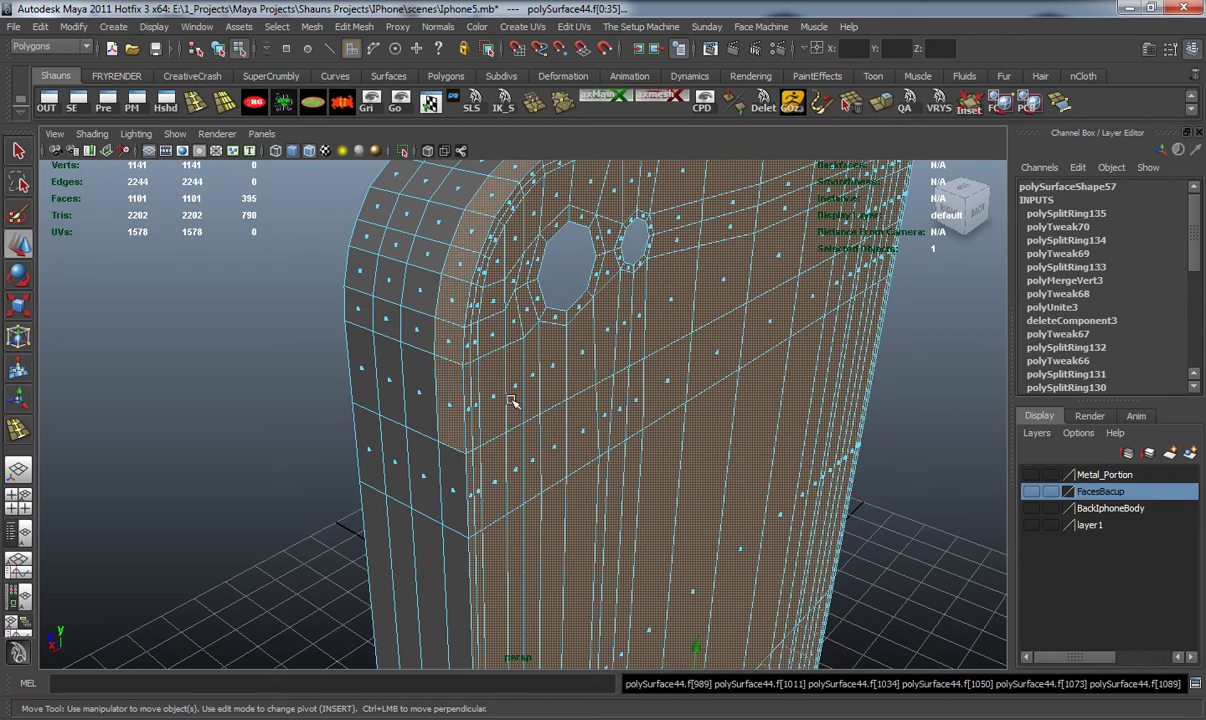
Deselect the side face strip again and the adjacent narrow strip of faces along the body's back rim.
double_click(457, 414, "ctrl")
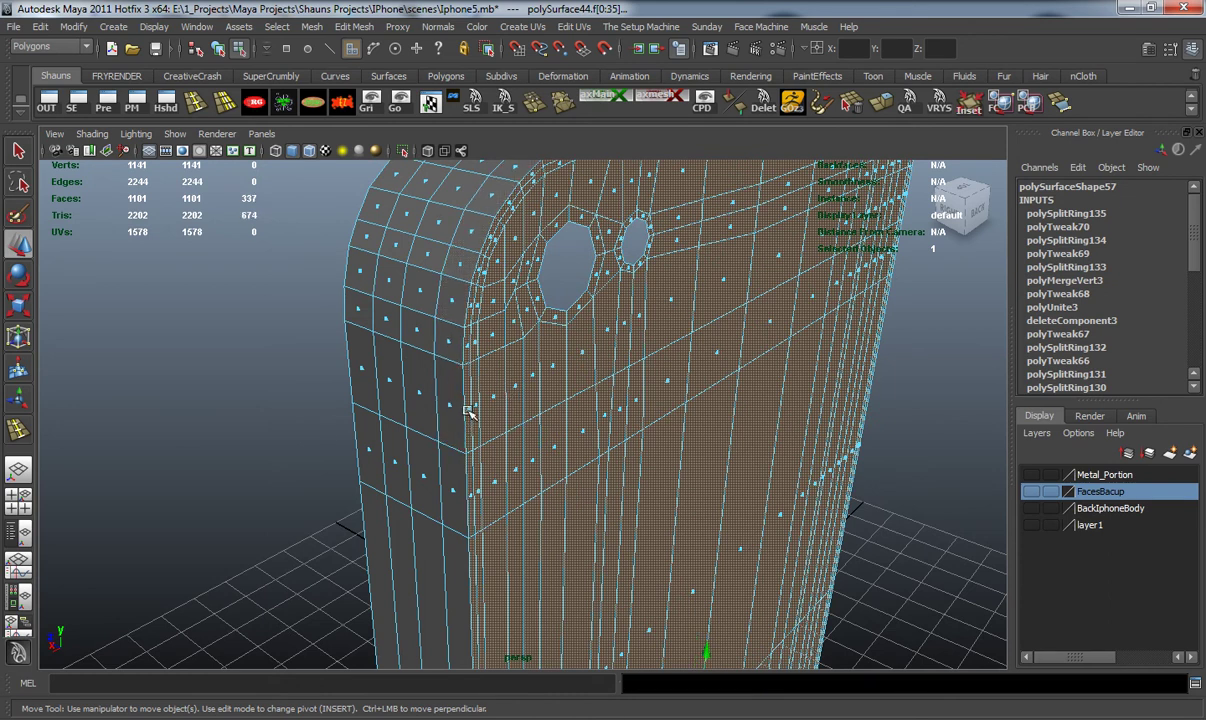
key("ctrl+z")
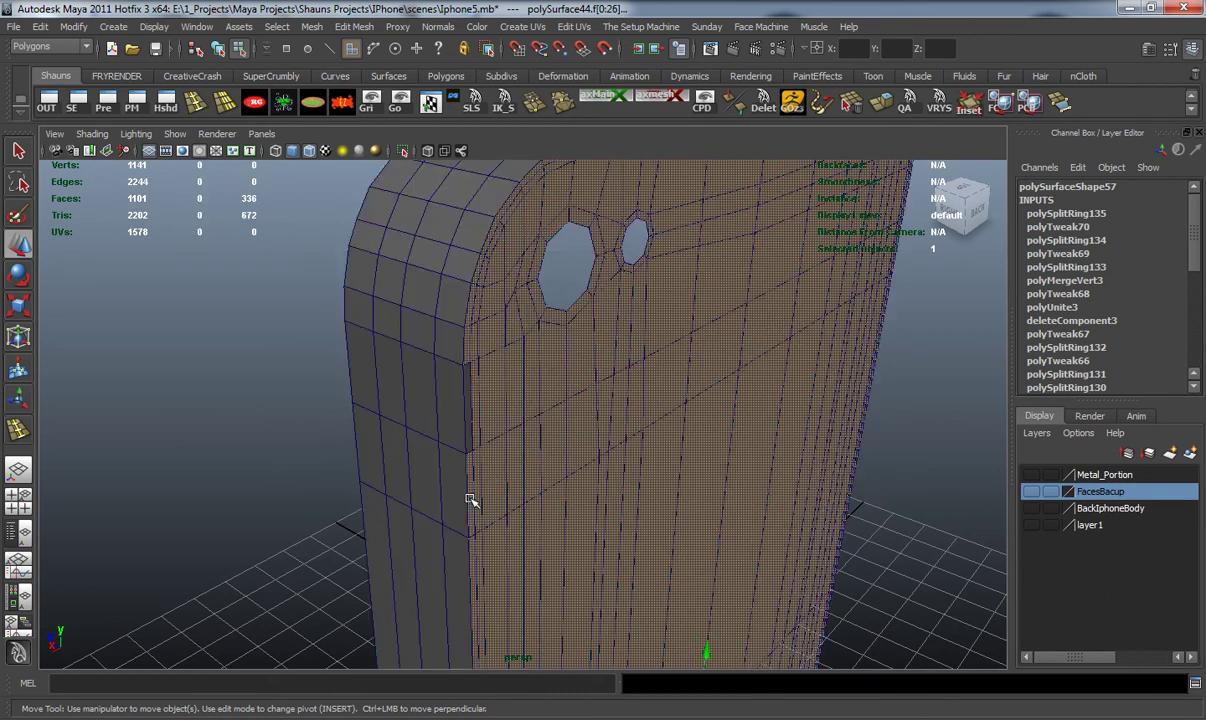
double_click(478, 494, "ctrl")
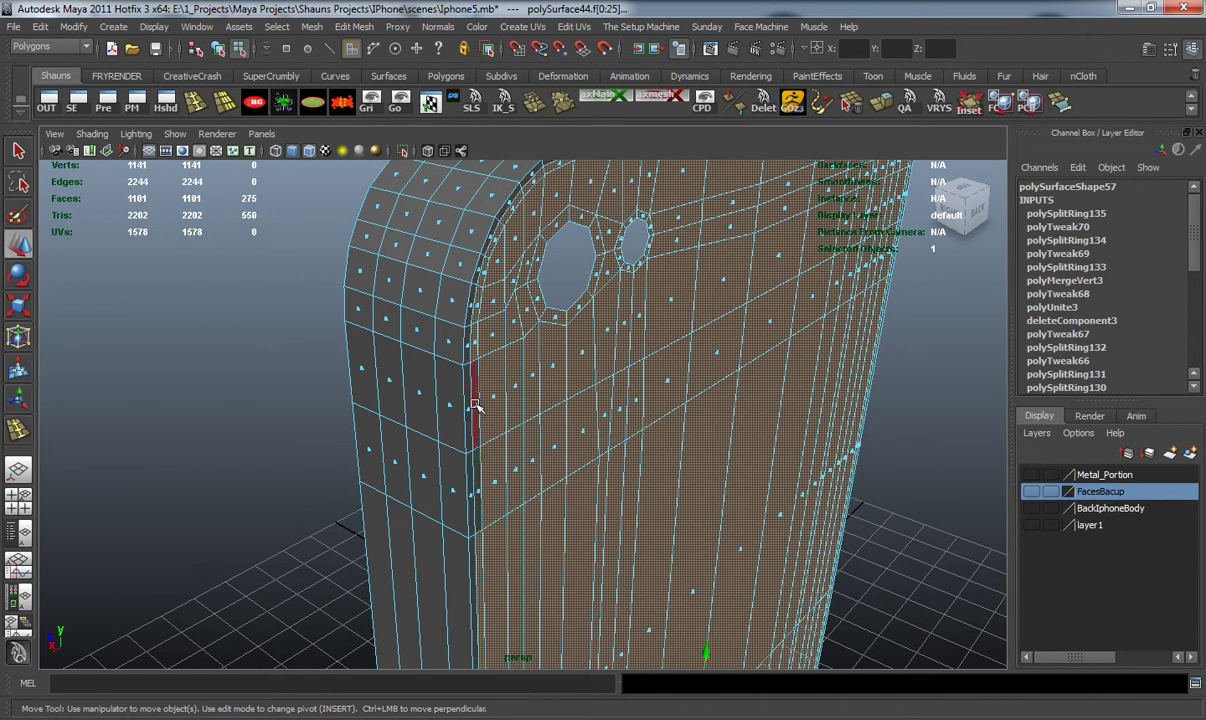
left_click_drag(507, 397, 473, 352, "alt")
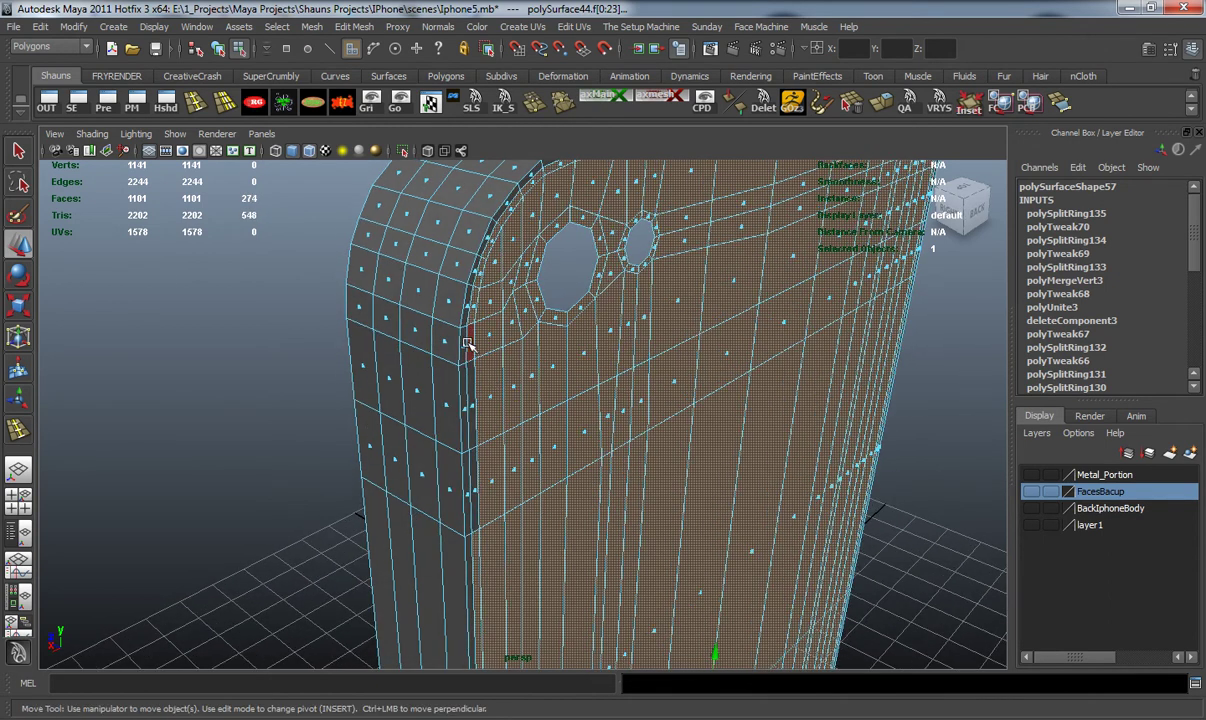
double_click(467, 344, "ctrl")
middle_click_drag(516, 340, 509, 390, "alt")
scroll(509, 390, "up", 3)
key("ctrl+z")
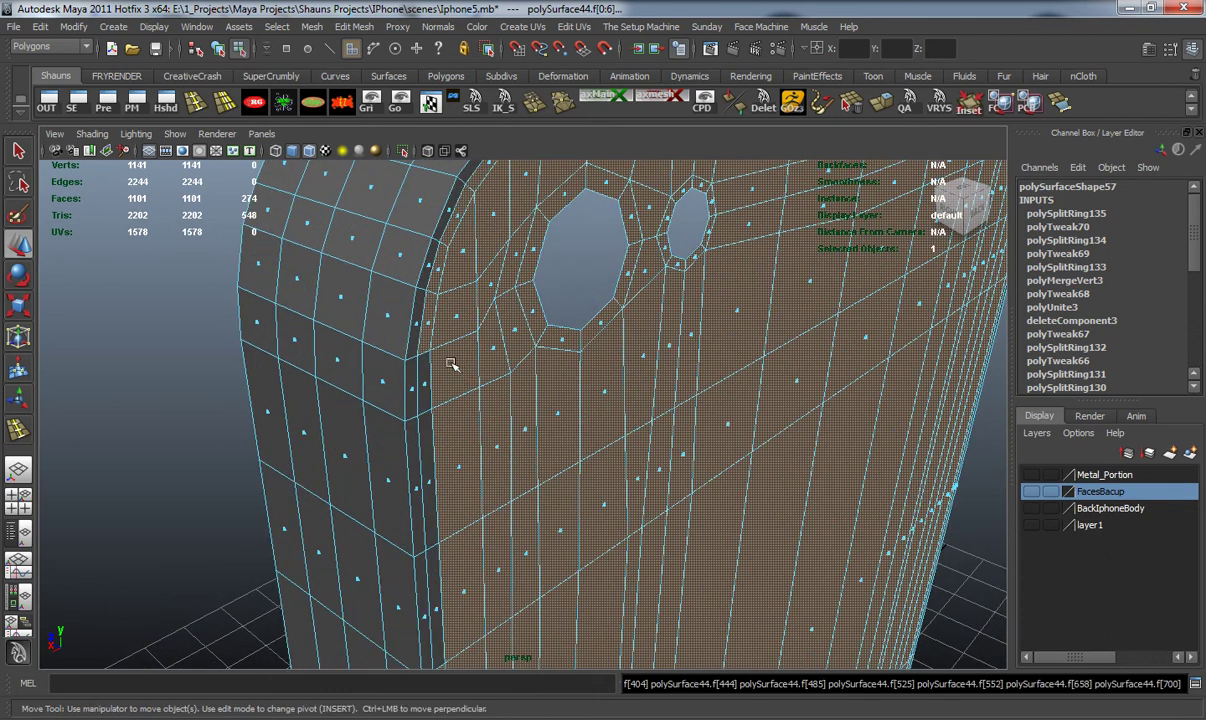
key("ctrl+z")
middle_click_drag(499, 524, 466, 410, "alt")
key("ctrl+z")
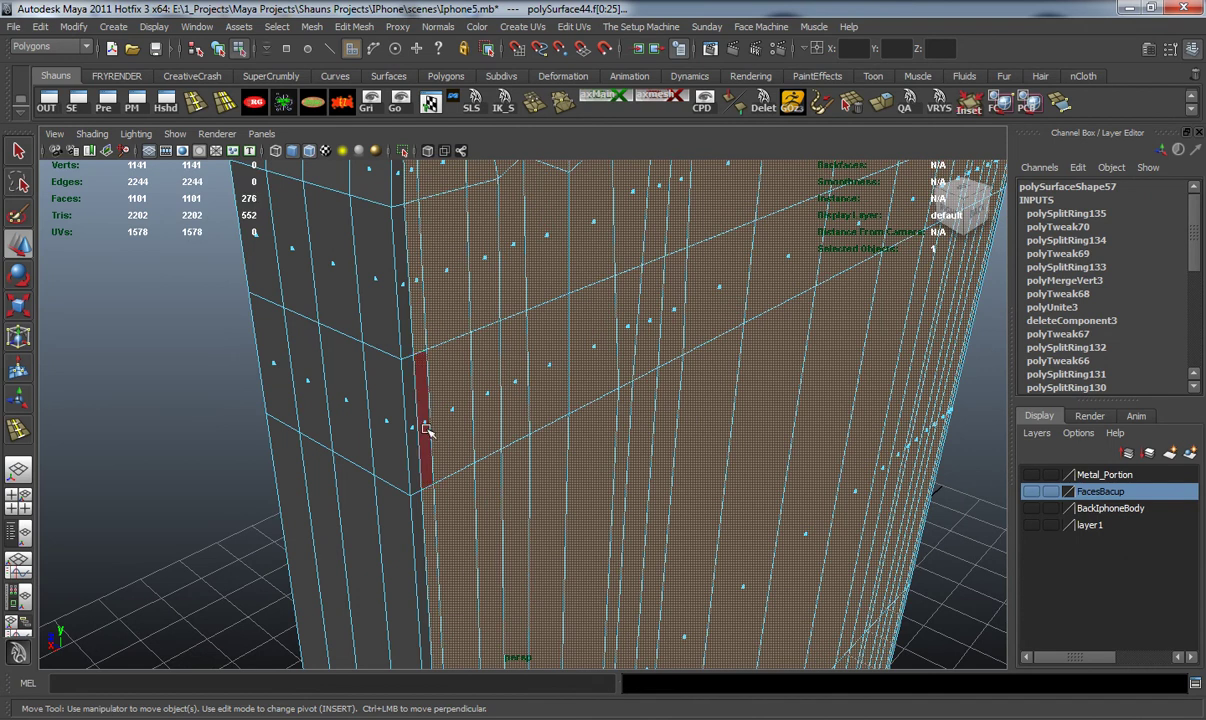
Deselect the remaining narrow rim strip so only the flat back faces inside the rim stay selected.
left_click(425, 424, "ctrl")
scroll(470, 508, "down", 5)
middle_click_drag(477, 516, 480, 490, "alt")
scroll(486, 525, "up", 3)
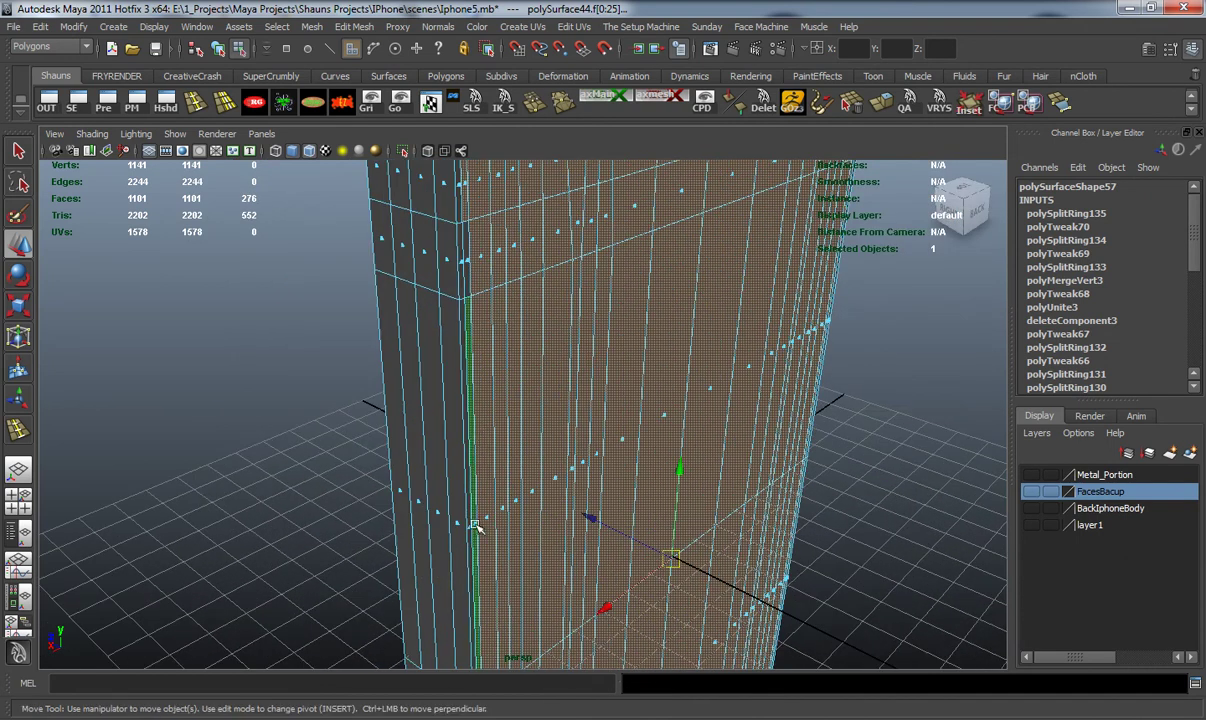
left_click_drag(537, 404, 660, 335, "alt")
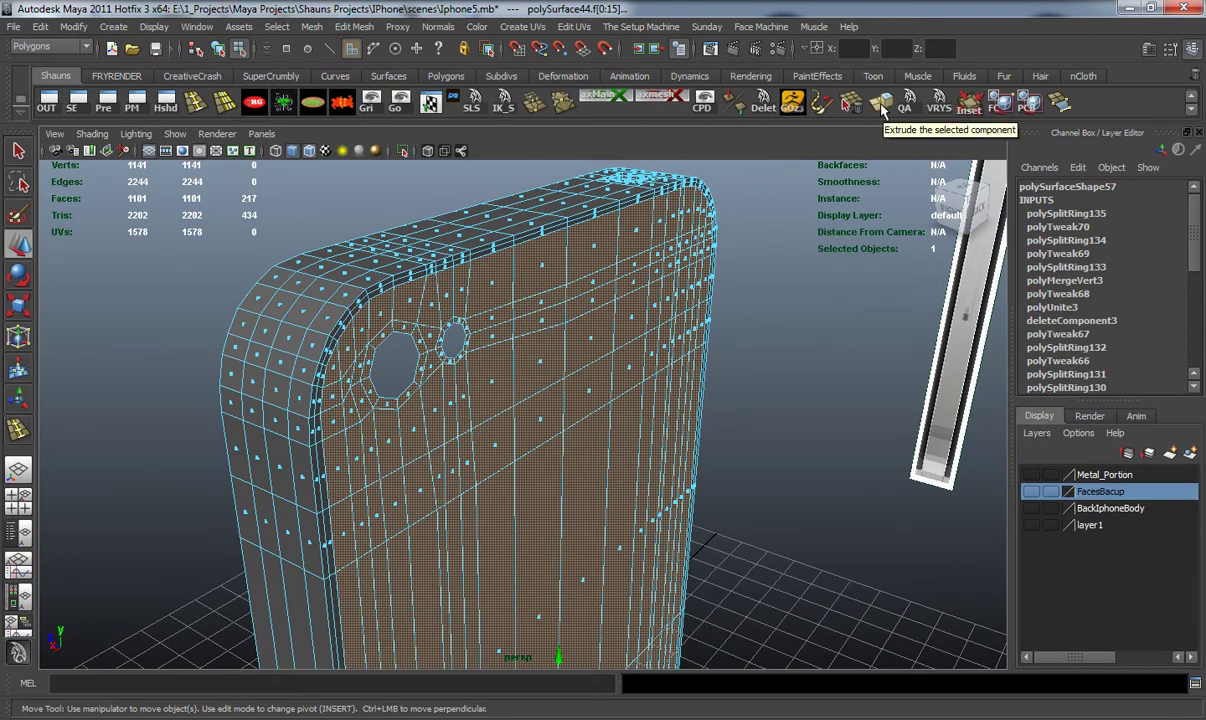
Extrude the selected flat back faces of the phone body and offset them slightly in depth along the Z axis.
left_click(882, 108)
left_click_drag(598, 385, 674, 414, "alt")
key("w")
middle_click_drag(754, 463, 652, 40, "alt")
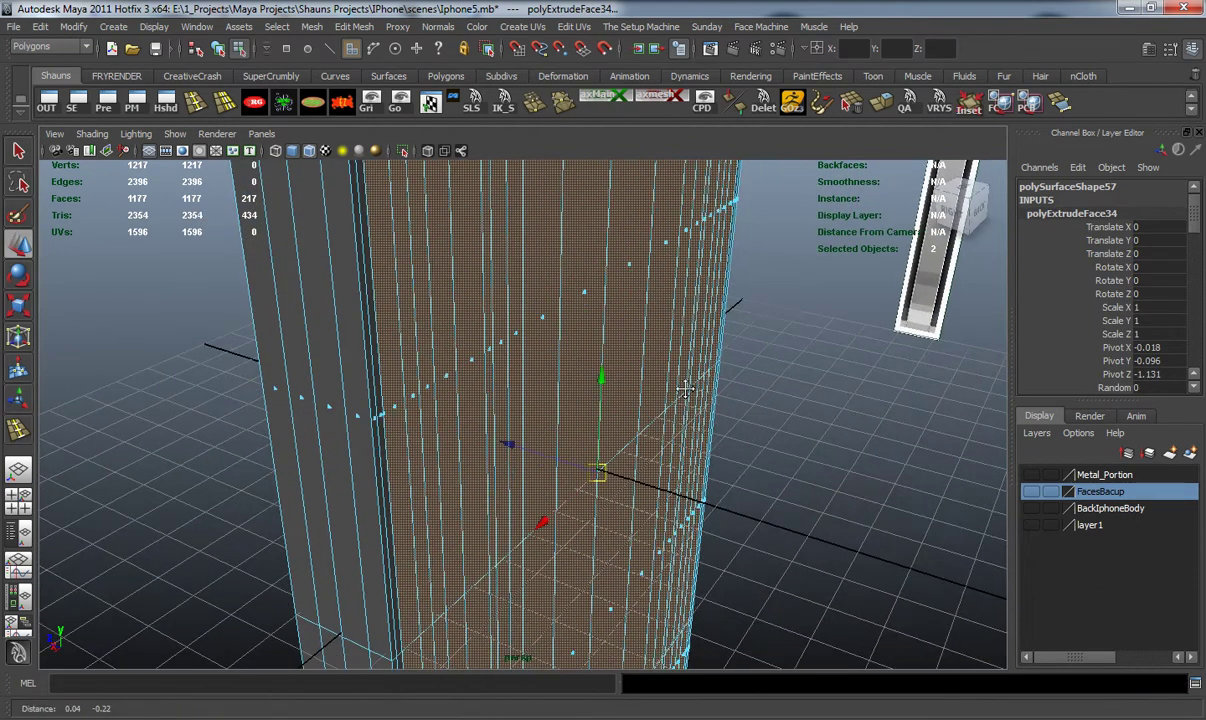
scroll(611, 432, "up", 3)
left_click_drag(528, 456, 310, 464)
middle_click_drag(400, 460, 633, 528, "alt")
left_click_drag(633, 528, 540, 470, "alt")
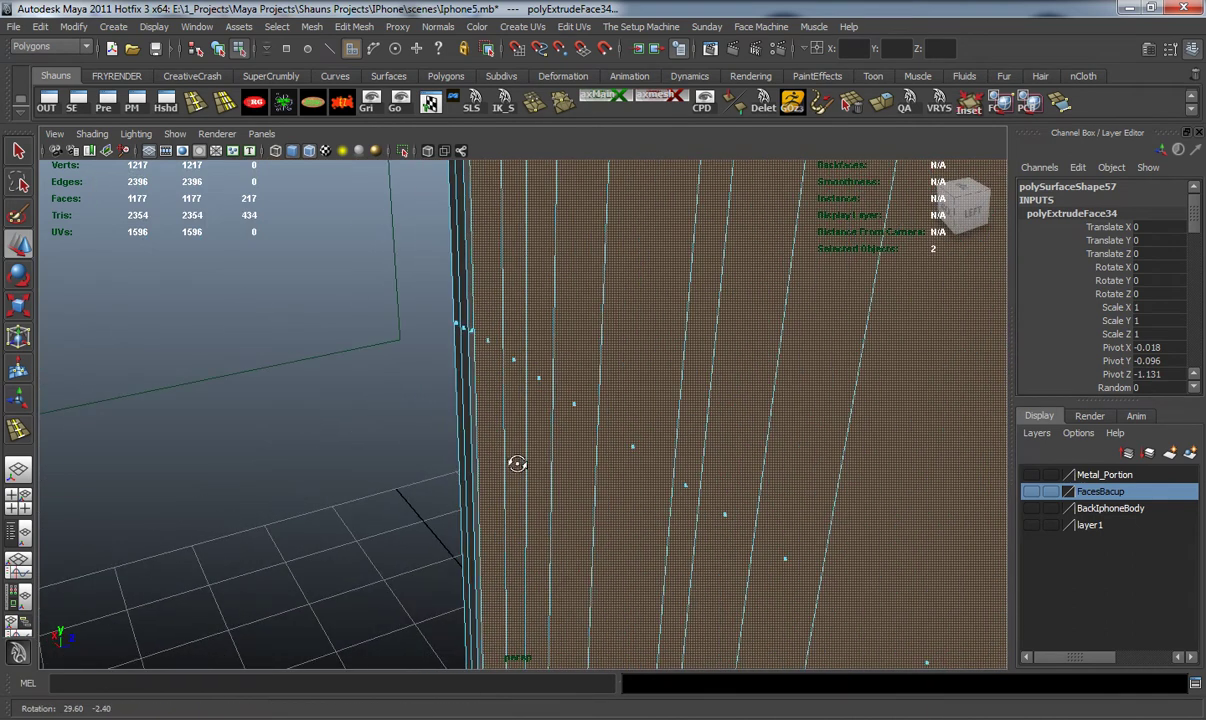
Examine the back panel and its rim groove as a smoothed object without the wireframe overlay.
key("3")
left_click(409, 461)
left_click_drag(406, 458, 481, 384, "alt")
right_click_drag(481, 384, 551, 355)
left_click_drag(551, 355, 487, 386, "alt")
left_click(309, 152)
left_click_drag(511, 326, 752, 338, "alt")
right_click_drag(752, 338, 657, 315, "alt")
middle_click_drag(657, 315, 627, 536, "alt")
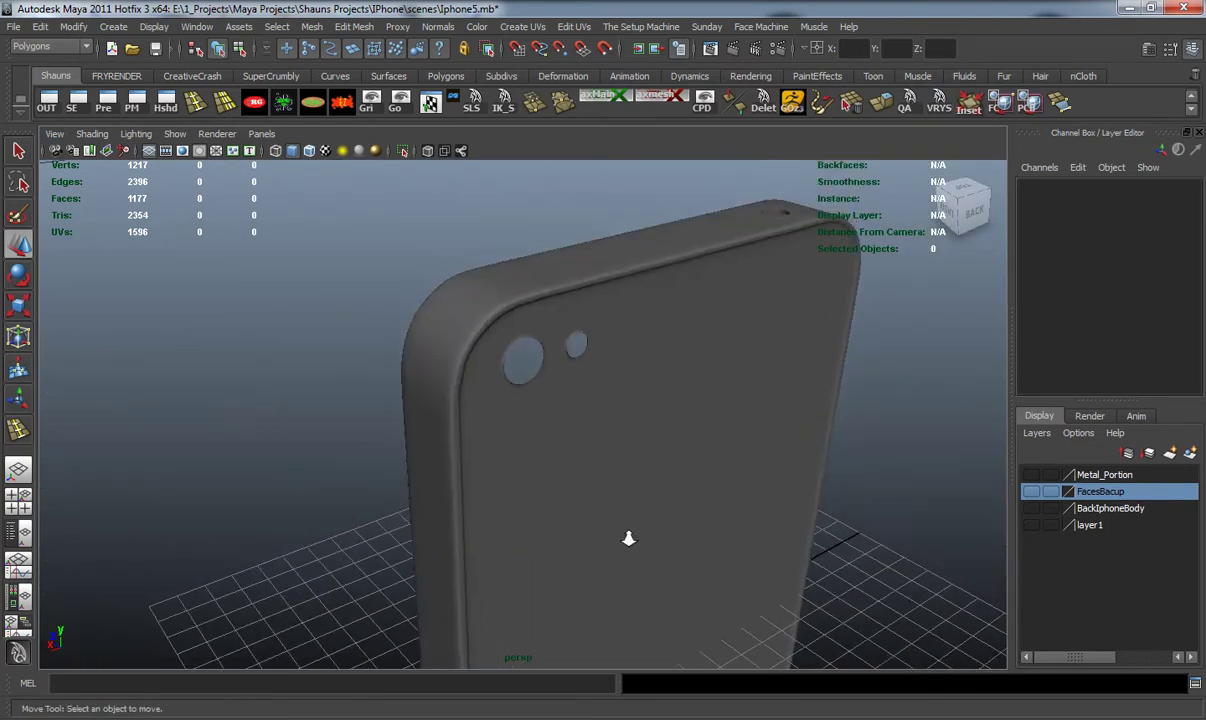
Select the full ring of narrow wall faces lining the camera hole.
left_click_drag(627, 536, 587, 444, "alt")
middle_click_drag(587, 444, 580, 490, "alt")
right_click_drag(579, 490, 587, 479, "alt")
left_click(591, 478)
left_click_drag(595, 476, 511, 399, "alt")
right_click_drag(511, 399, 513, 418)
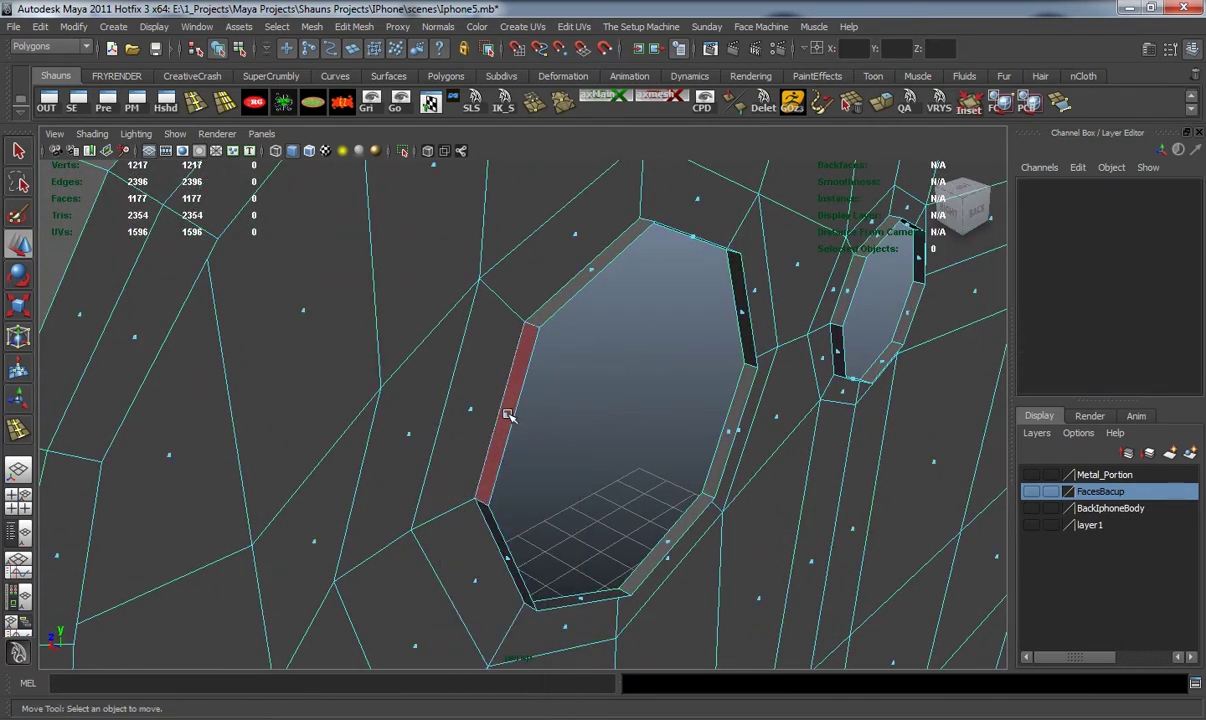
left_click(508, 415)
double_click(518, 575, "shift")
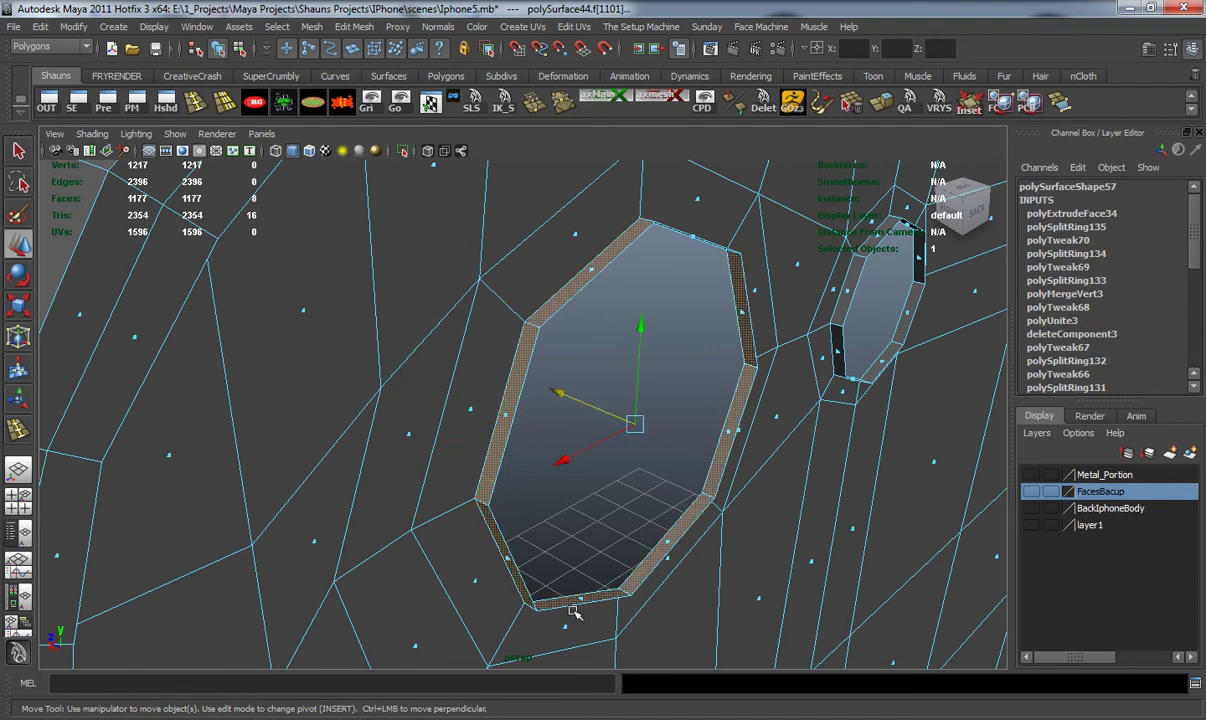
Add the ring of wall faces lining the flash hole to the selection and delete both rings.
left_click_drag(692, 538, 657, 479, "alt")
right_click_drag(657, 479, 680, 472, "alt")
middle_click_drag(680, 472, 695, 462, "alt")
left_click_drag(696, 463, 606, 468, "alt")
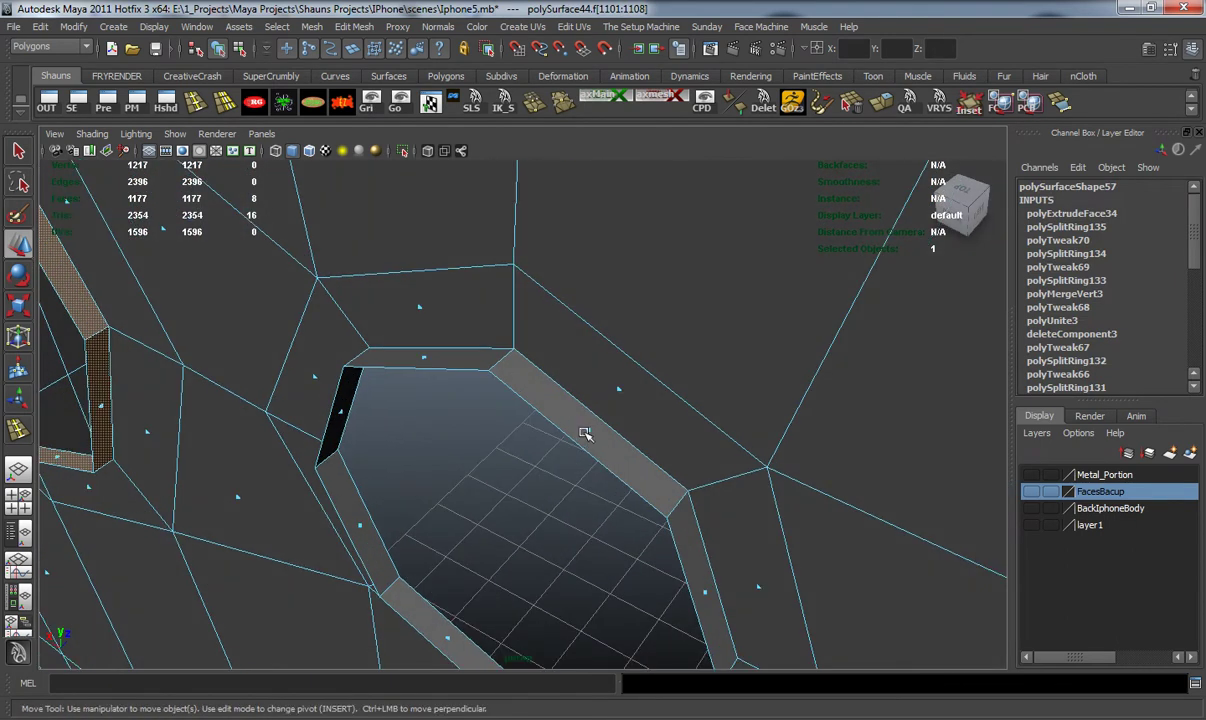
left_click(586, 429, "shift")
double_click(424, 356, "shift")
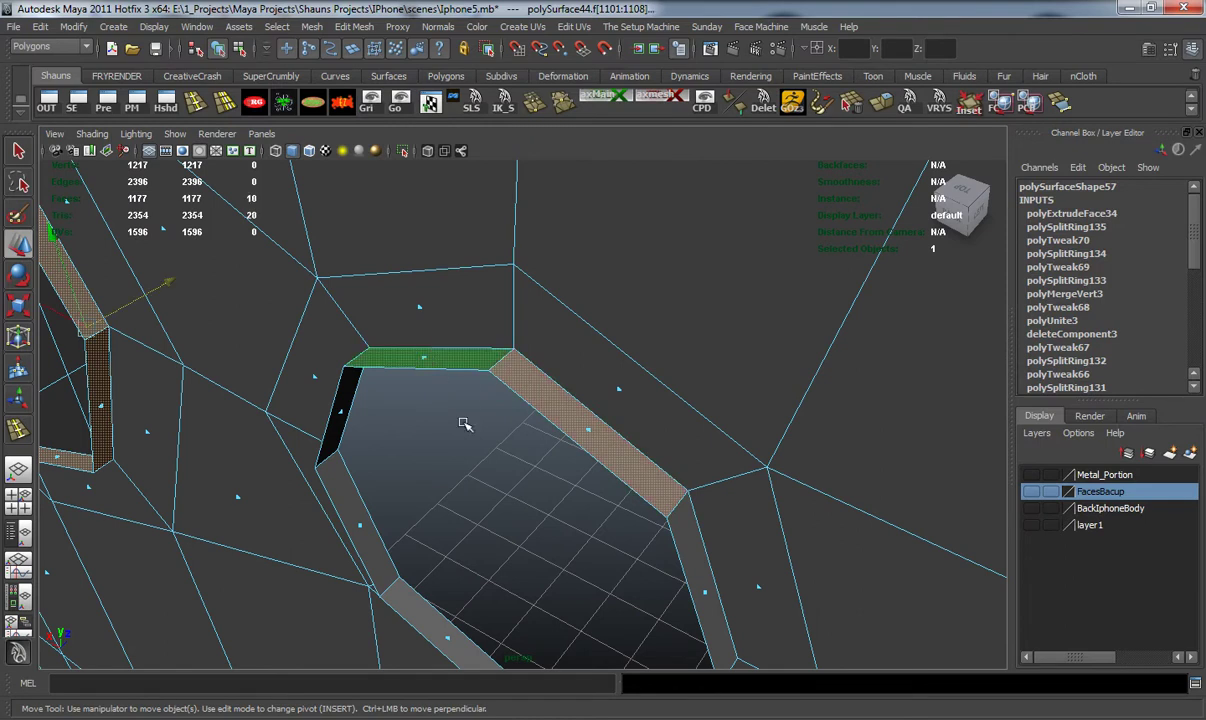
left_click_drag(491, 496, 524, 453, "alt")
key("Delete")
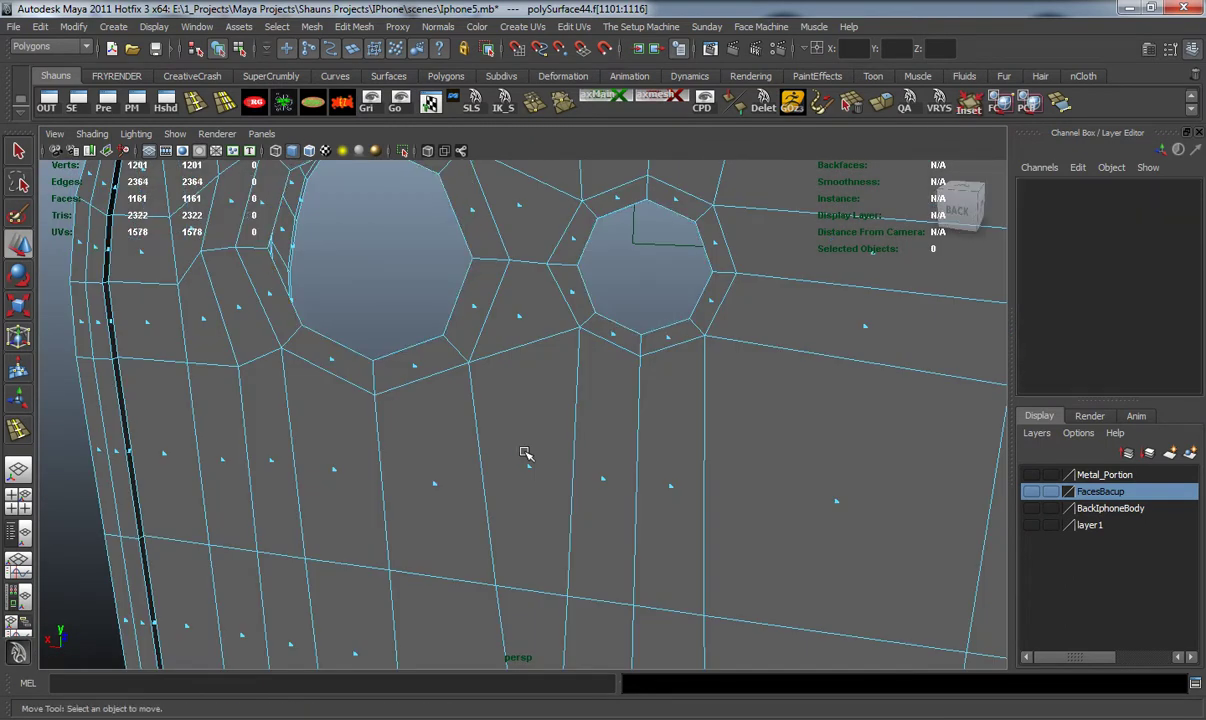
Check the shape of the camera and flash holes in the smoothed preview, returning to the unsmoothed mesh.
key("3")
left_click_drag(463, 350, 517, 394, "alt")
scroll(584, 370, "down", 5)
scroll(517, 394, "up", 3)
middle_click_drag(508, 376, 523, 451, "alt")
scroll(460, 436, "up", 3)
key("1")
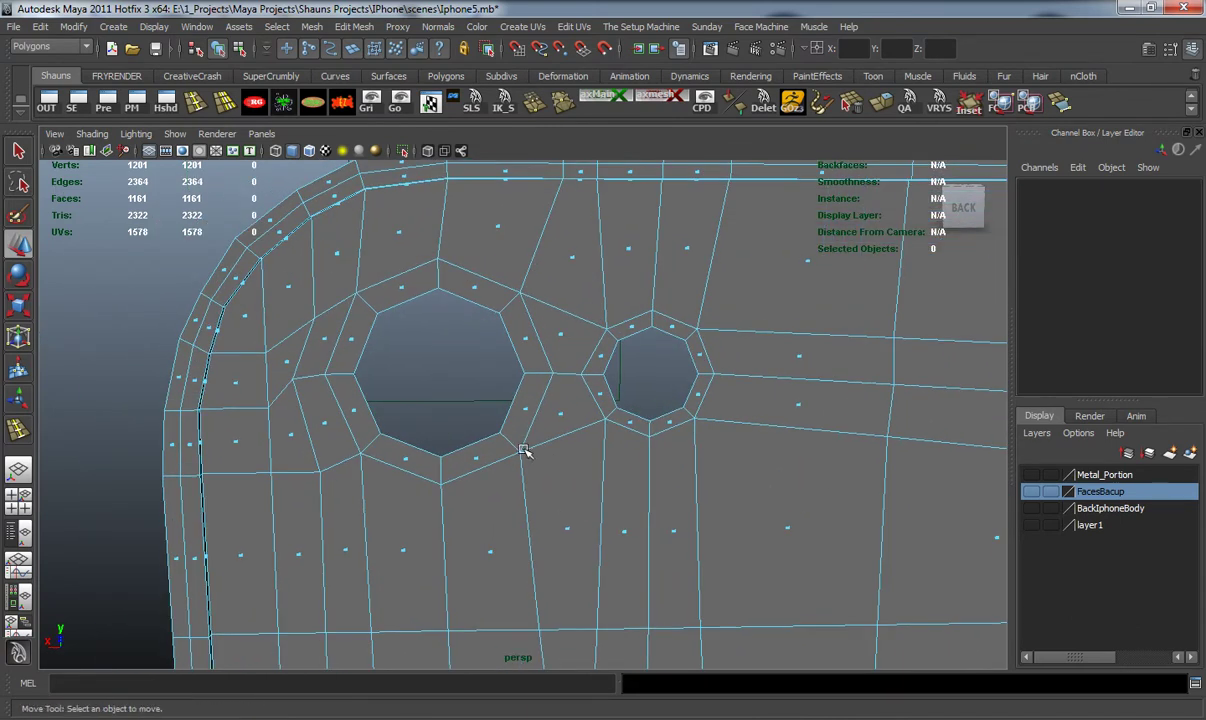
left_click_drag(615, 373, 565, 377, "alt")
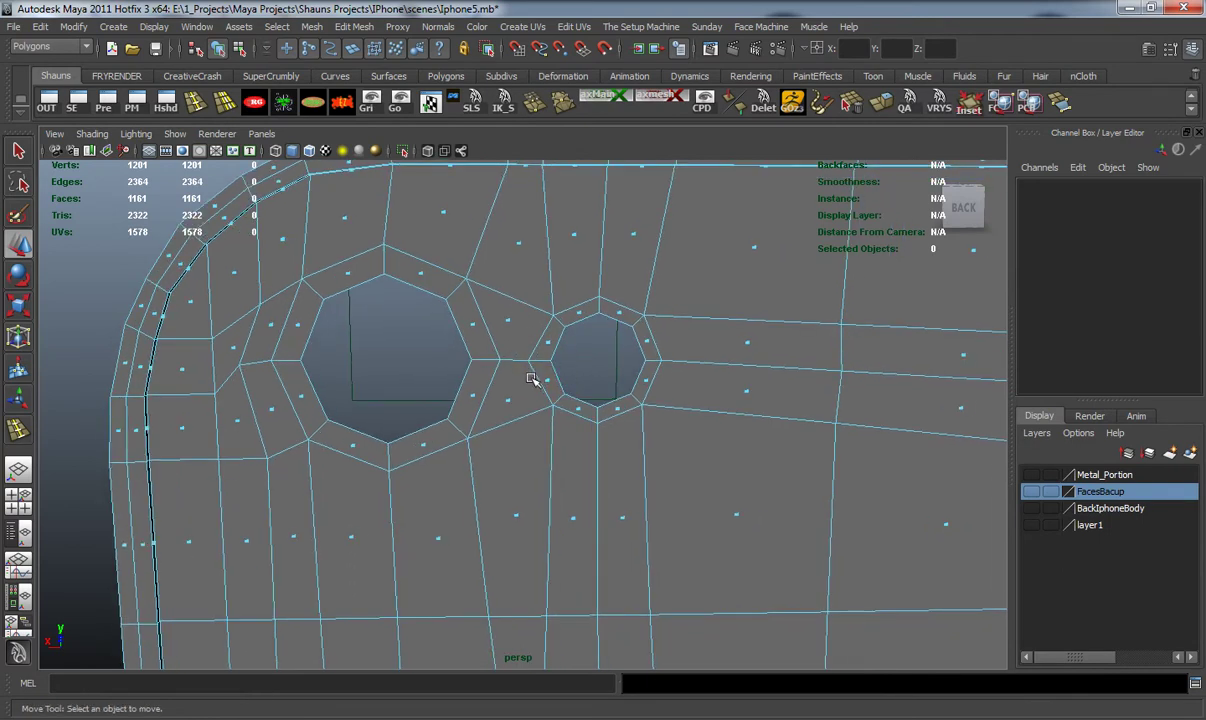
key("3")
key("1")
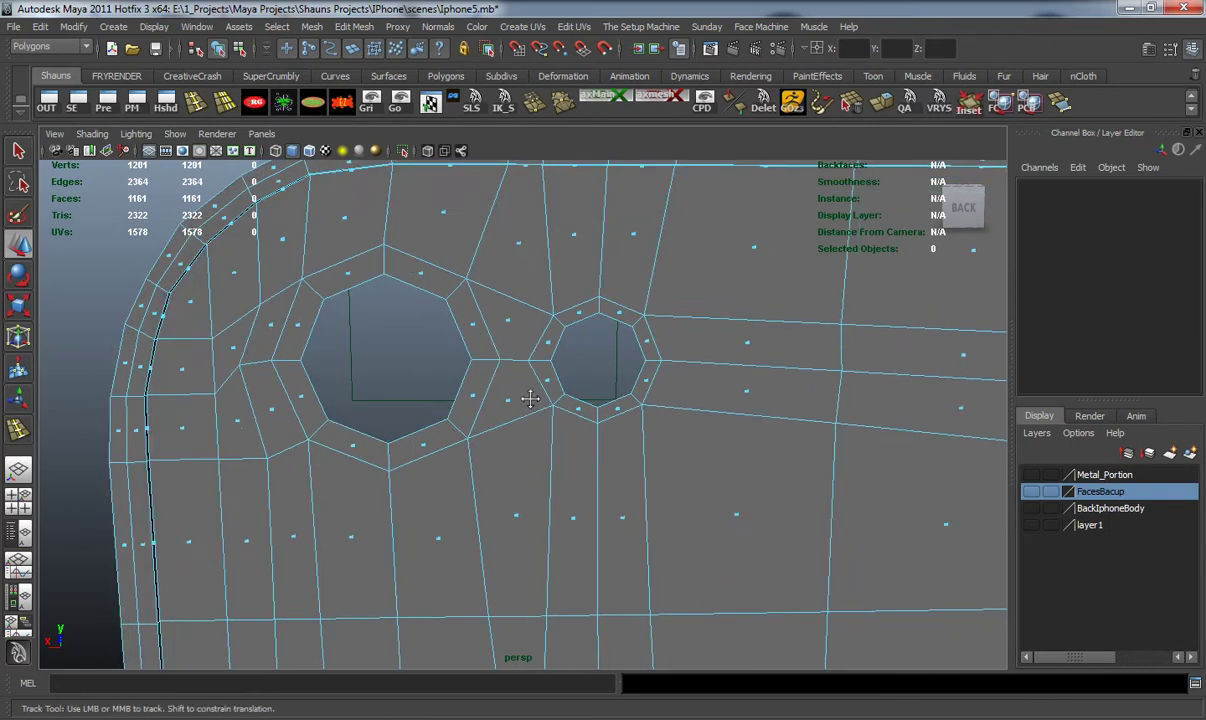
Move the flash ring's vertex that faces the camera hole sideways, closer to the flash opening.
scroll(536, 404, "up", 5)
right_click_drag(555, 360, 500, 360)
left_click(547, 358)
left_click_drag(505, 358, 559, 391)
Examine the edge flow along the full back panel and around the smoothed camera and flash holes.
left_click_drag(578, 483, 545, 300, "alt")
scroll(545, 300, "down", 8)
middle_click_drag(560, 490, 557, 234, "alt")
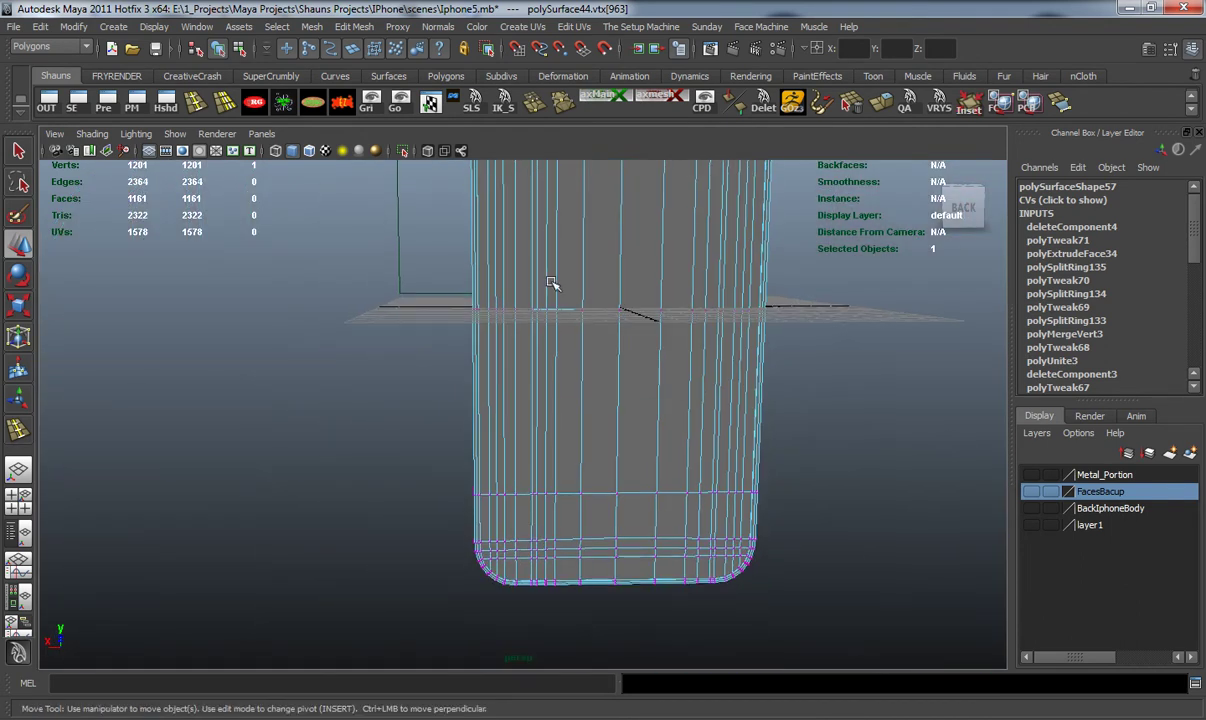
middle_click_drag(549, 335, 556, 538, "alt")
middle_click_drag(560, 266, 560, 415, "alt")
scroll(560, 417, "up", 9)
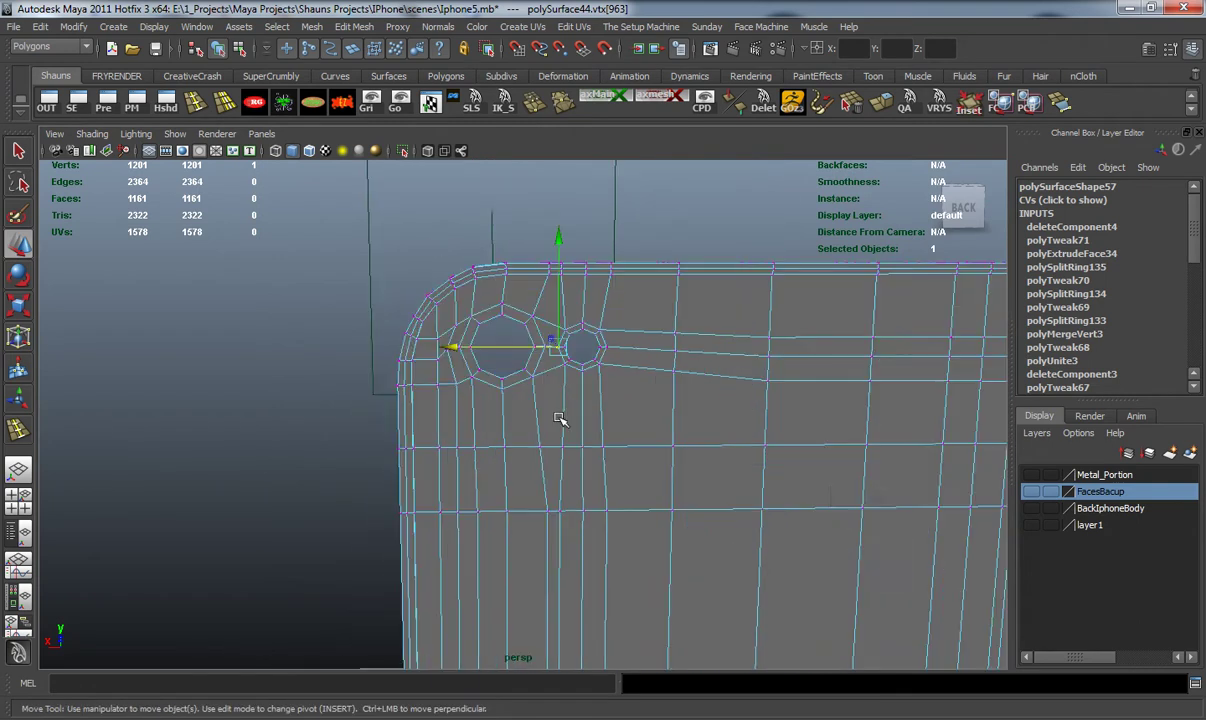
key("3")
scroll(548, 356, "down", 3)
scroll(552, 380, "up", 2)
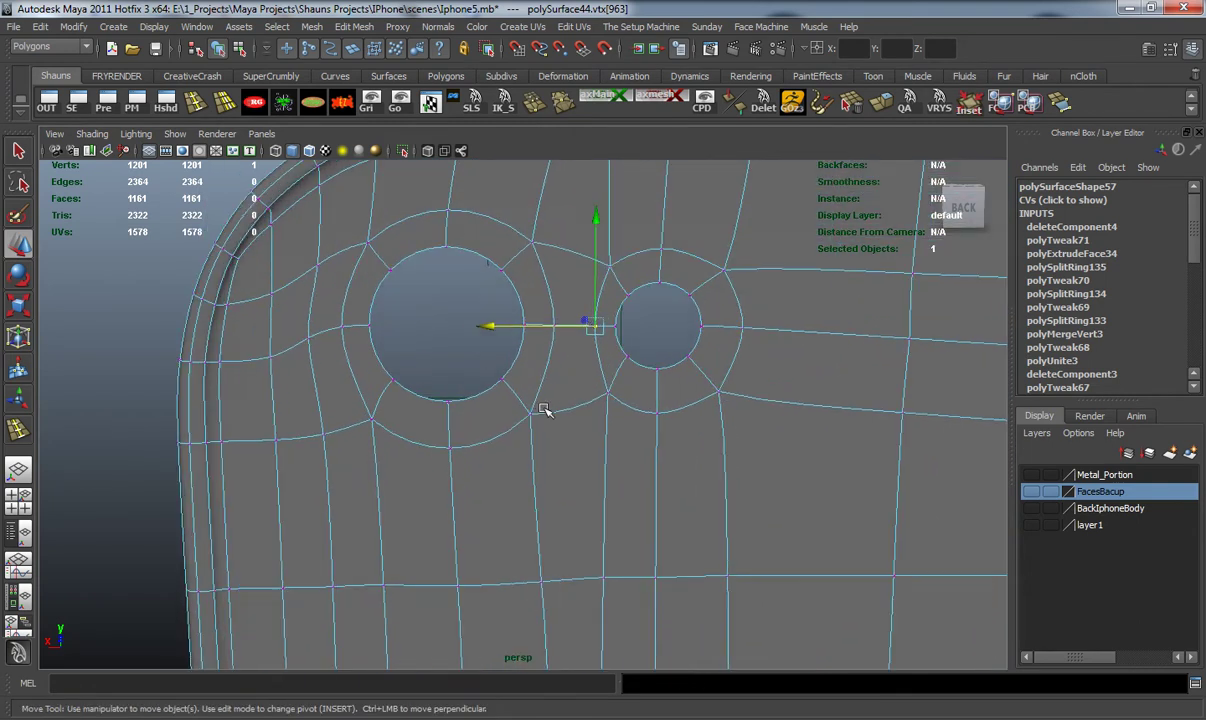
Examine the rounded corner beside the camera hole from several side angles on the unsmoothed mesh.
left_click_drag(536, 398, 420, 370, "alt")
key("1")
middle_click_drag(420, 370, 562, 419, "alt")
scroll(562, 419, "up", 6)
left_click_drag(561, 420, 431, 393, "alt")
scroll(603, 404, "down", 6)
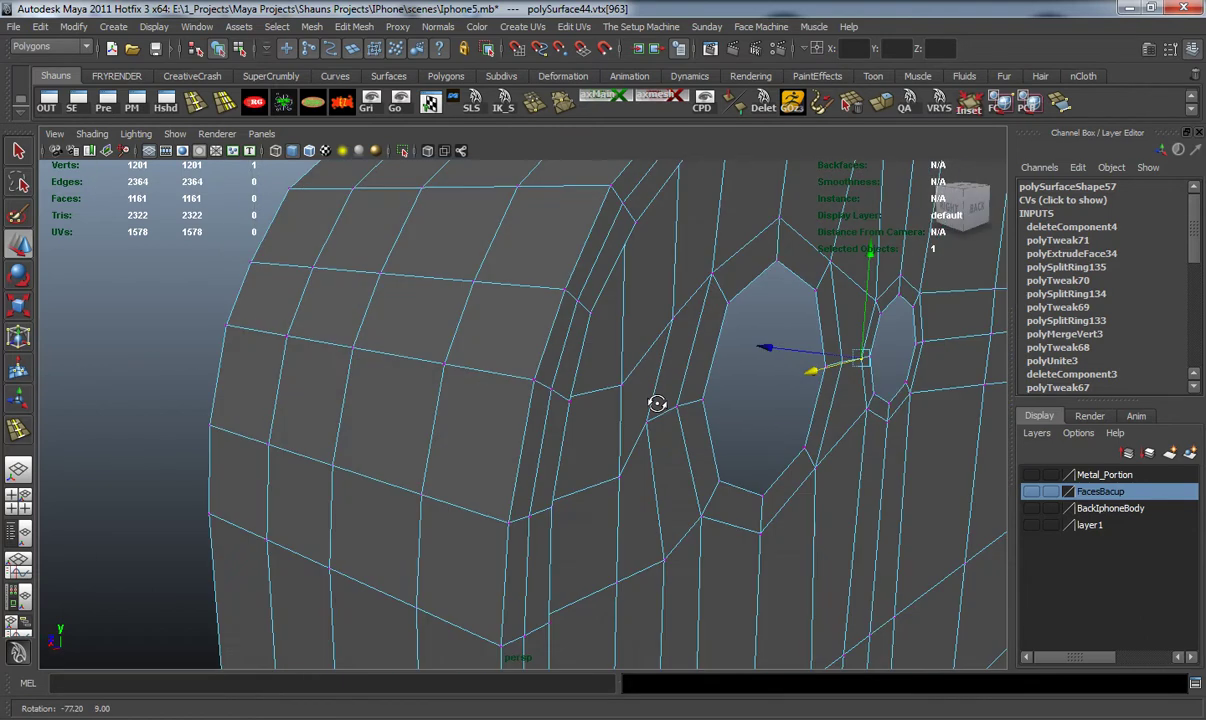
middle_click_drag(657, 404, 607, 373, "alt")
left_click_drag(606, 373, 503, 380, "alt")
key("1")
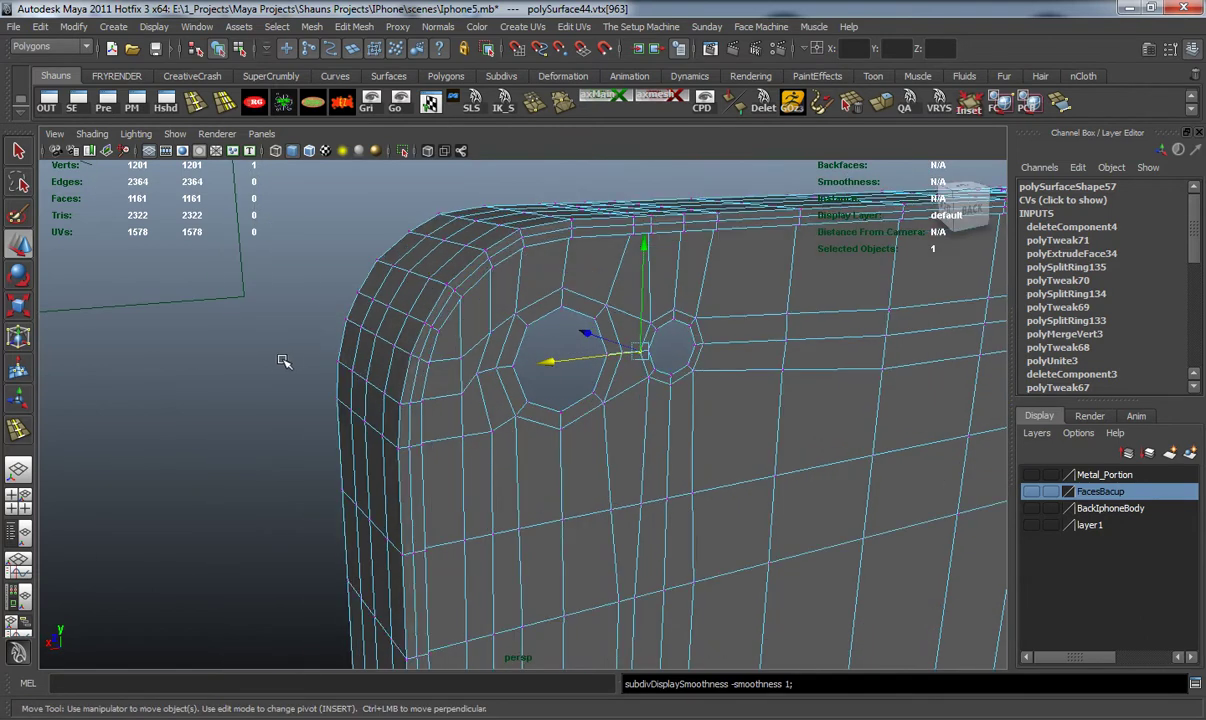
Clear the vertex selection and select the border edge loop of the camera hole.
left_click(290, 357)
right_click(537, 300)
left_click(572, 281)
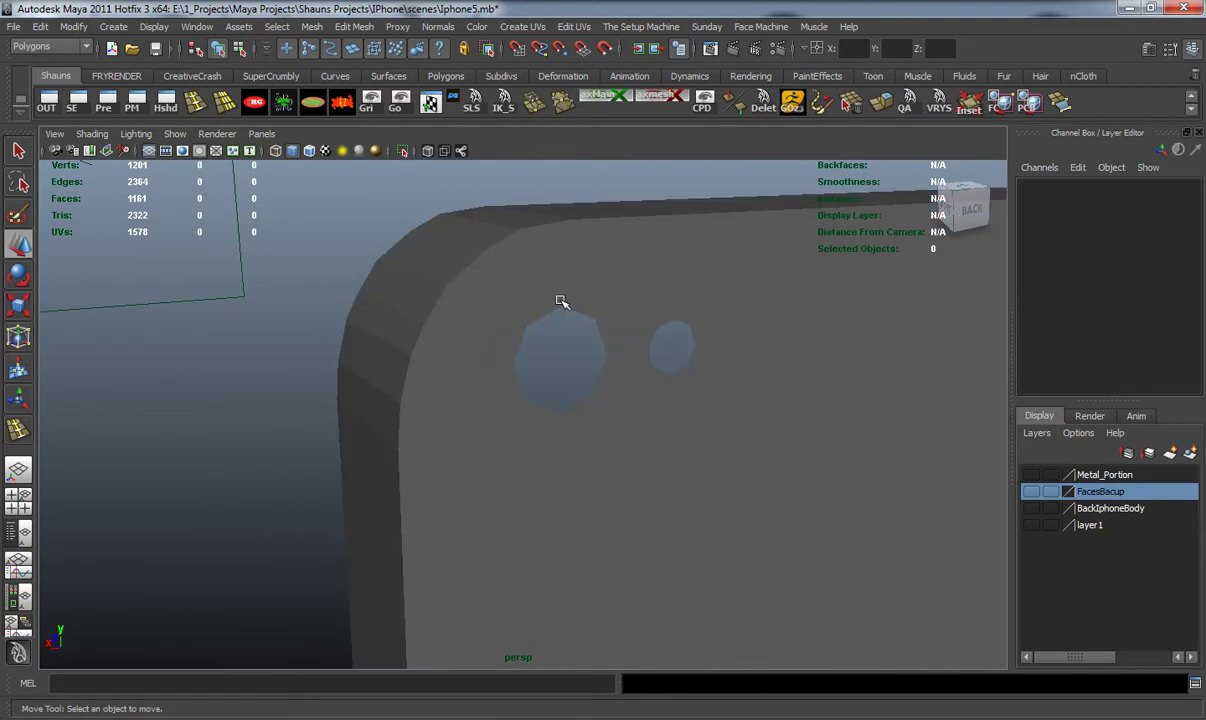
right_click_drag(560, 301, 550, 307)
double_click(549, 310)
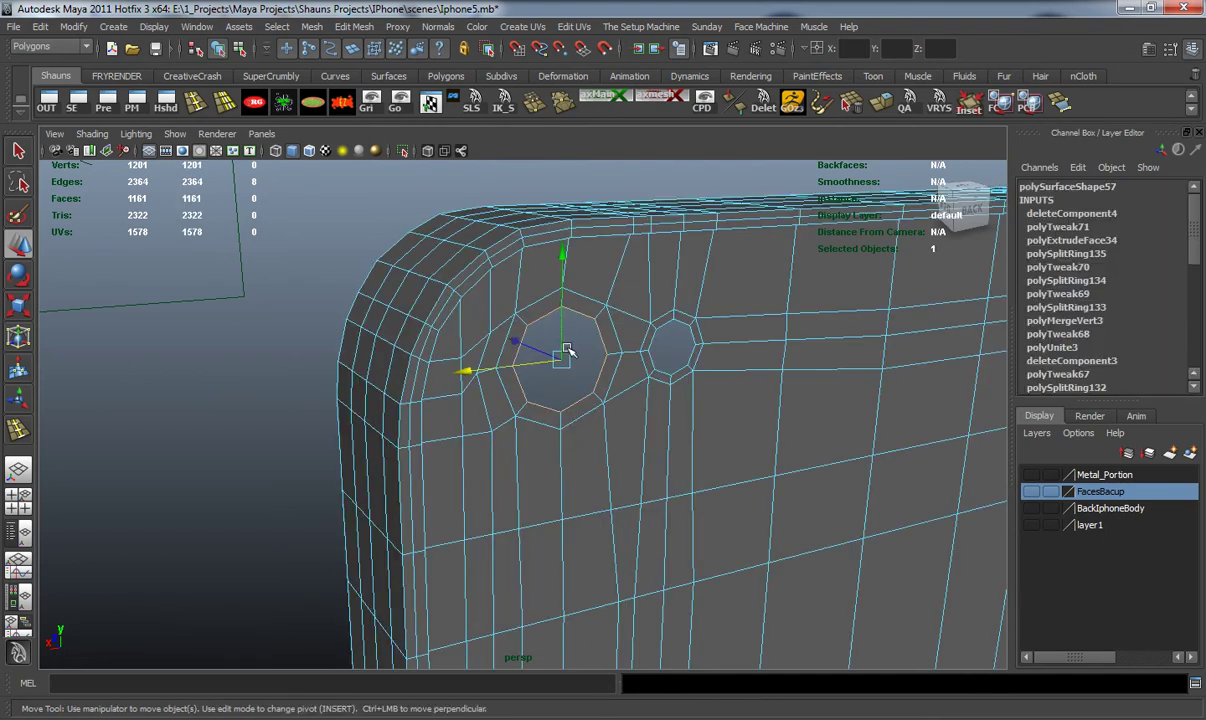
left_click_drag(561, 354, 551, 374, "alt")
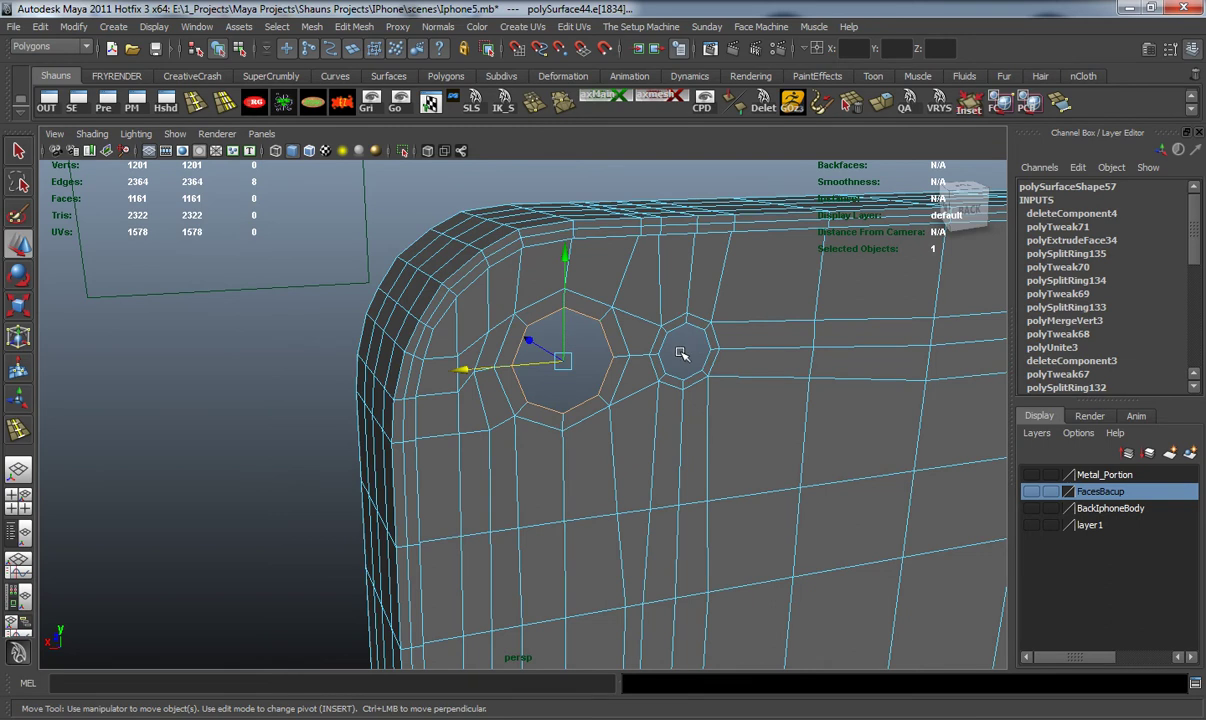
left_click_drag(680, 353, 762, 226, "alt")
Extrude the camera hole's border edges and scale them uniformly inward to form a narrow ring.
left_click(880, 107)
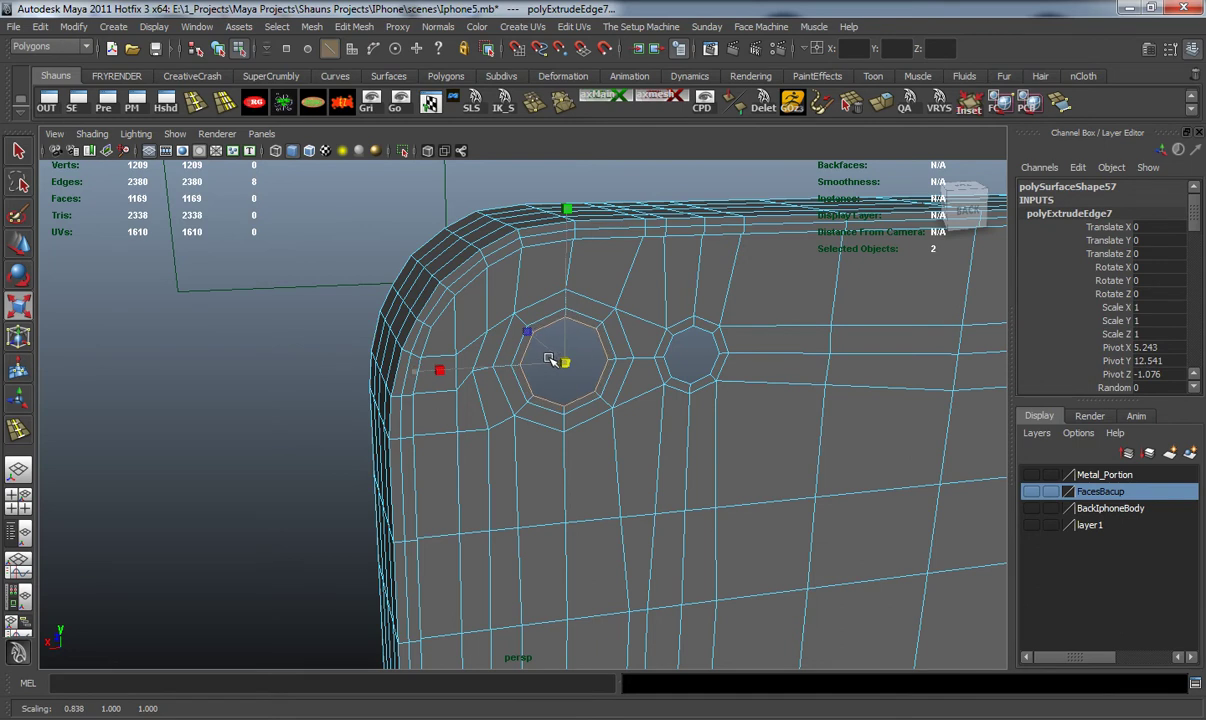
left_click_drag(547, 361, 602, 399, "alt")
middle_click_drag(603, 401, 611, 439, "alt")
scroll(611, 439, "up", 4)
left_click_drag(611, 439, 612, 442, "alt")
Extrude the camera hole's border edges again and move them into the body along the Z axis.
key("g")
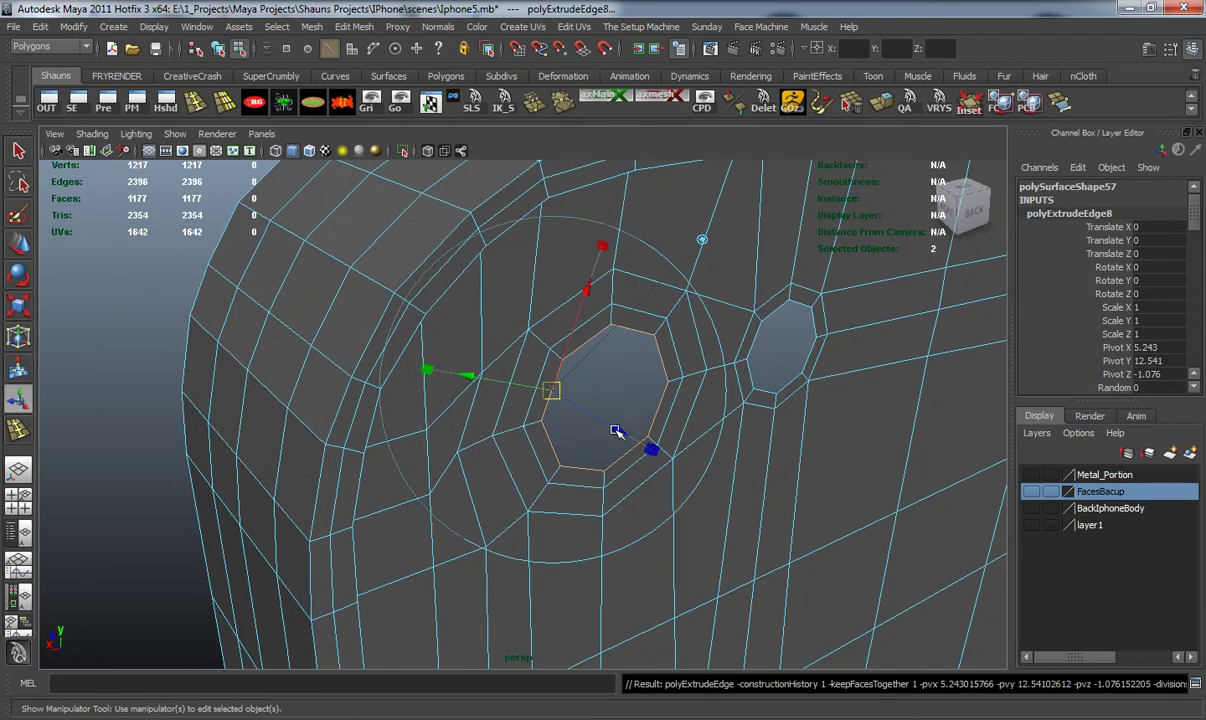
key("w")
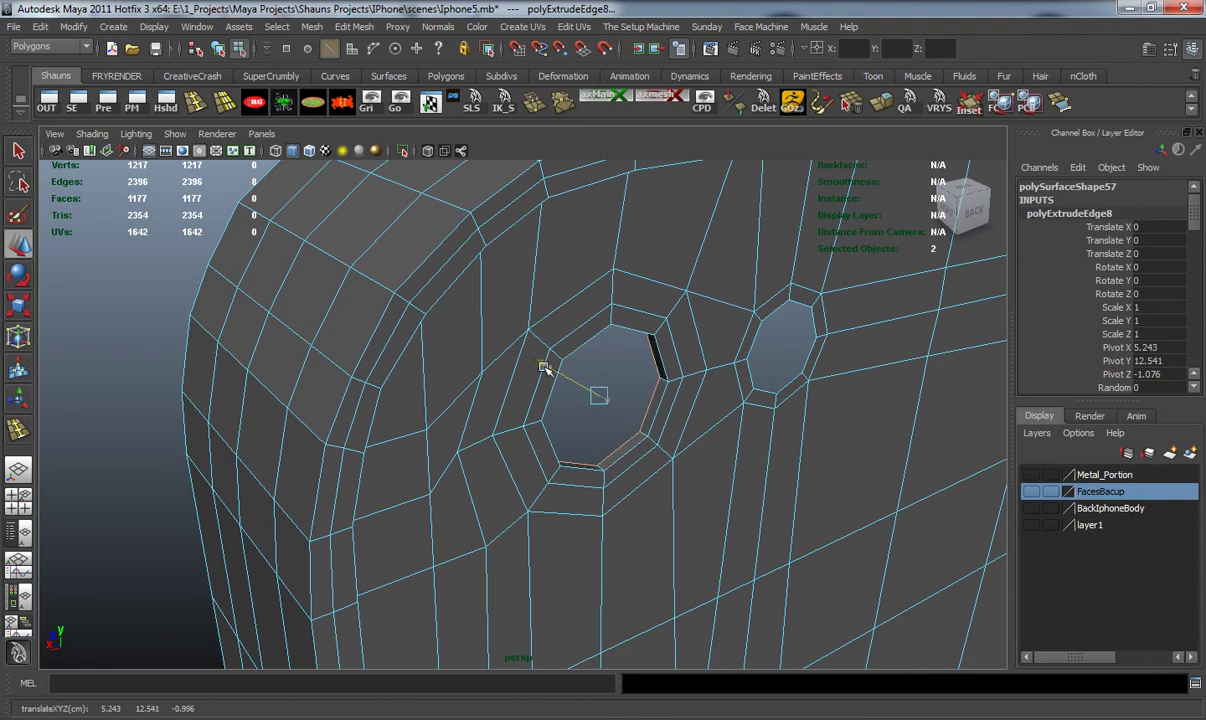
left_click_drag(541, 367, 479, 326, "alt")
Build a stepped camera recess with three more edge extrusions: scaled inward, moved deeper, and scaled inward again.
key("g")
key("r")
key("g")
key("w")
key("g")
key("r")
Fill the remaining opening in the camera recess and poke the cap face into triangles around its centre.
left_click(312, 26)
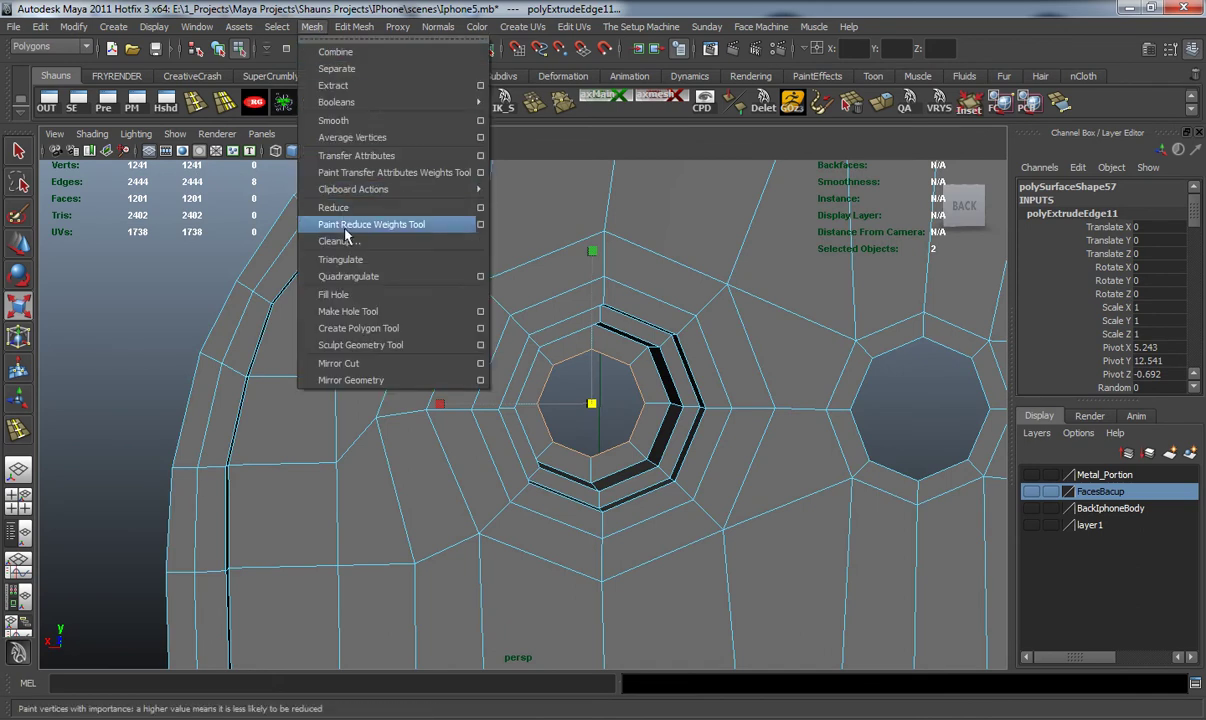
left_click(355, 300)
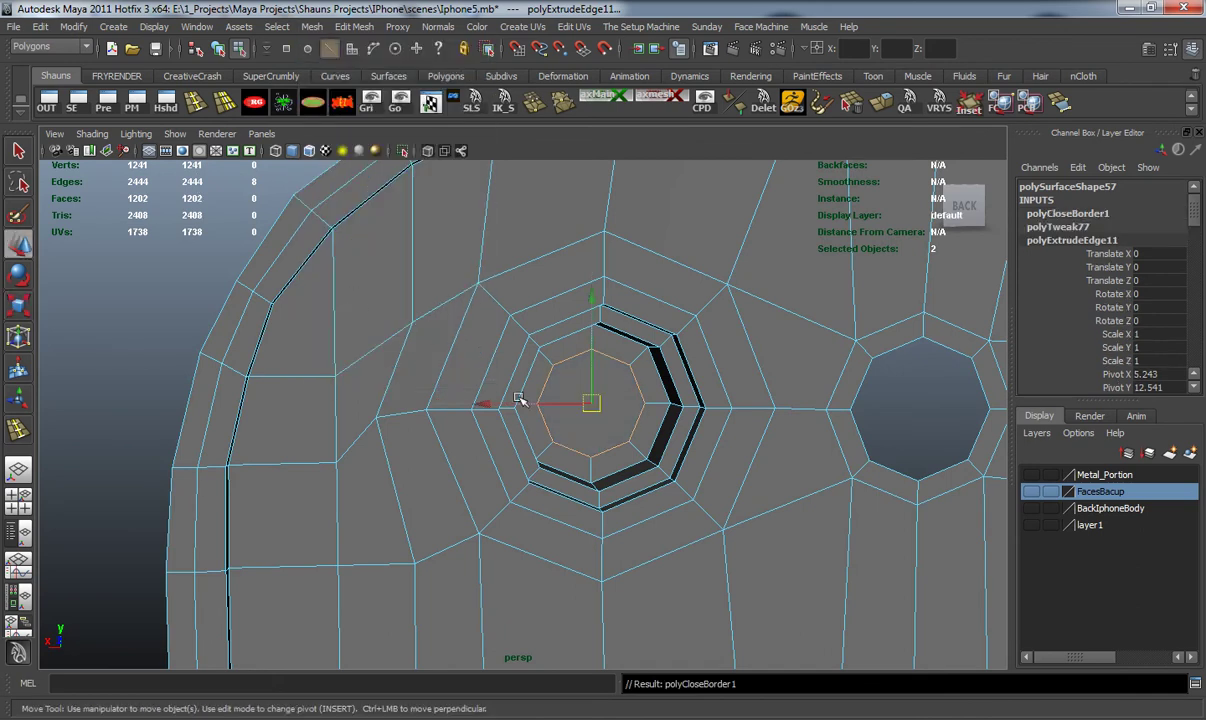
scroll(512, 398, "up", 5)
right_click(528, 333)
right_click_drag(528, 333, 529, 350)
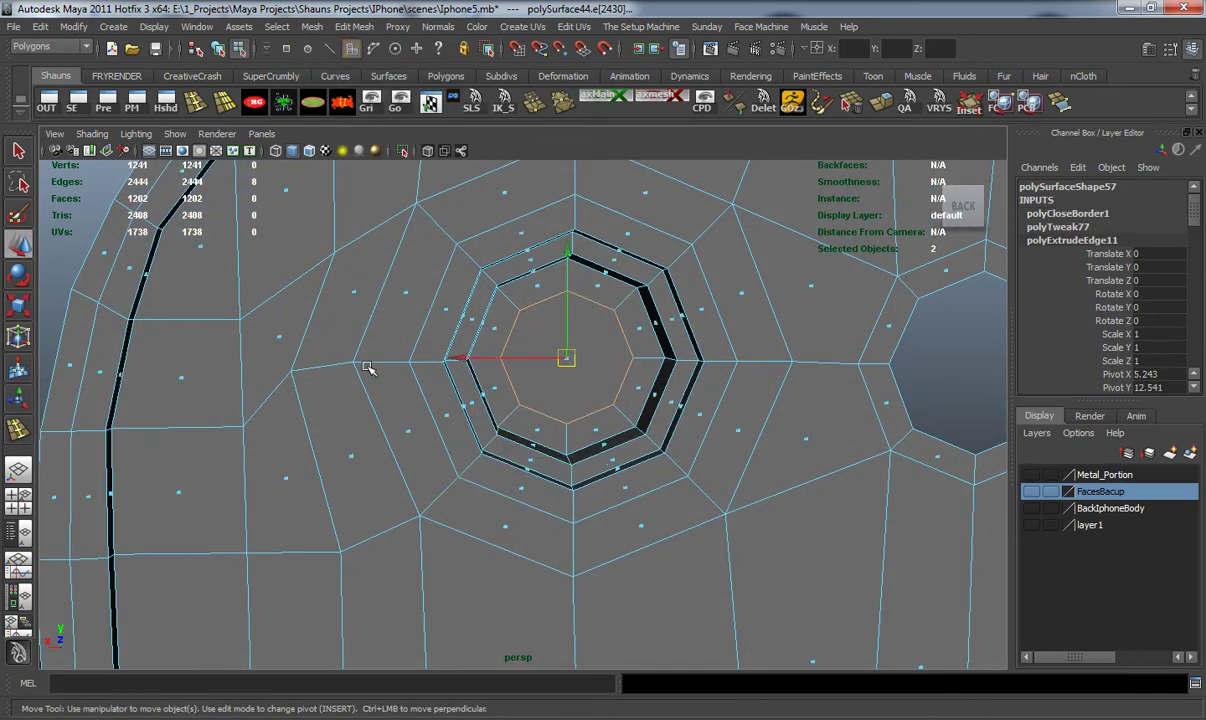
scroll(240, 350, "down", 5)
left_click(196, 346)
scroll(540, 380, "up", 5)
left_click(557, 370)
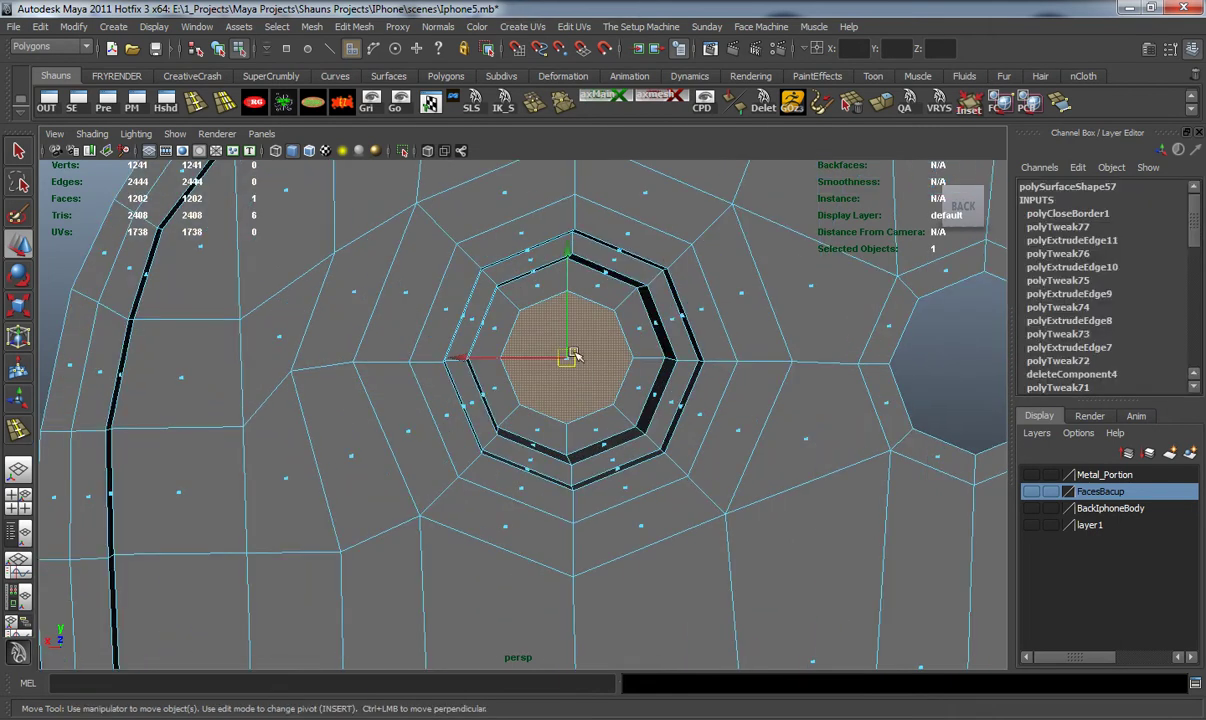
left_click(354, 26)
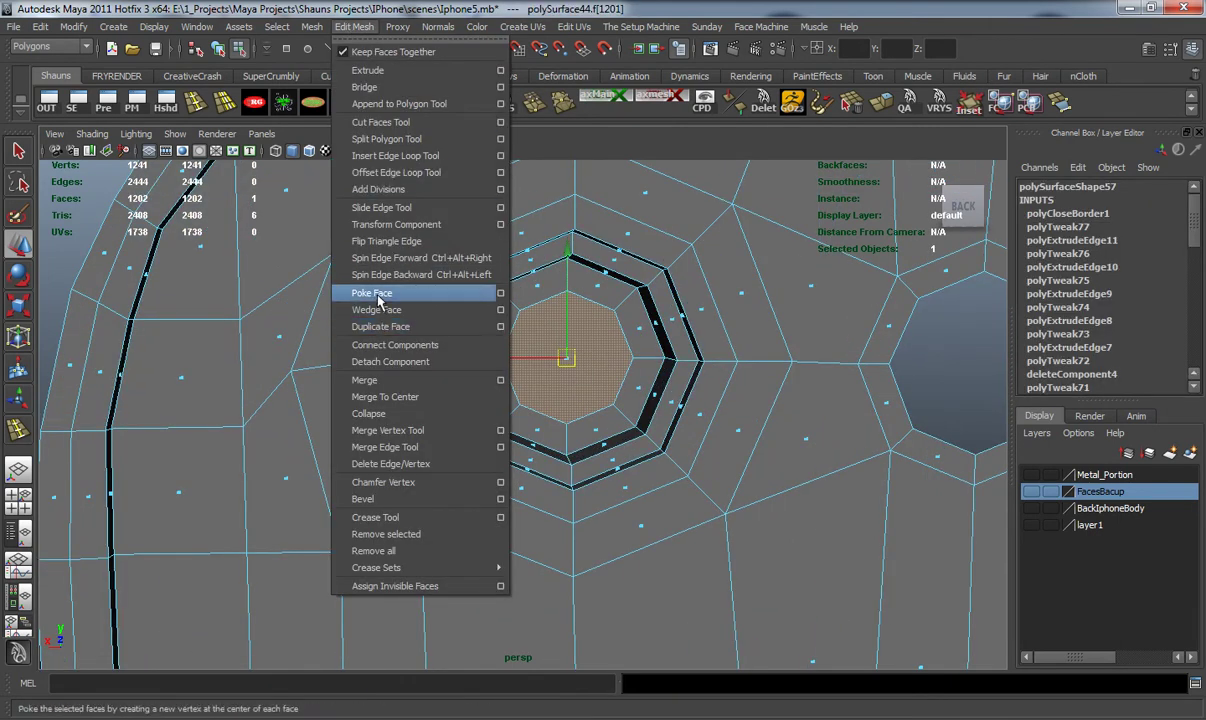
left_click(378, 303)
Check the smoothed recess, return to the unsmoothed mesh, and select the loop of faces around its inner step wall.
key("3")
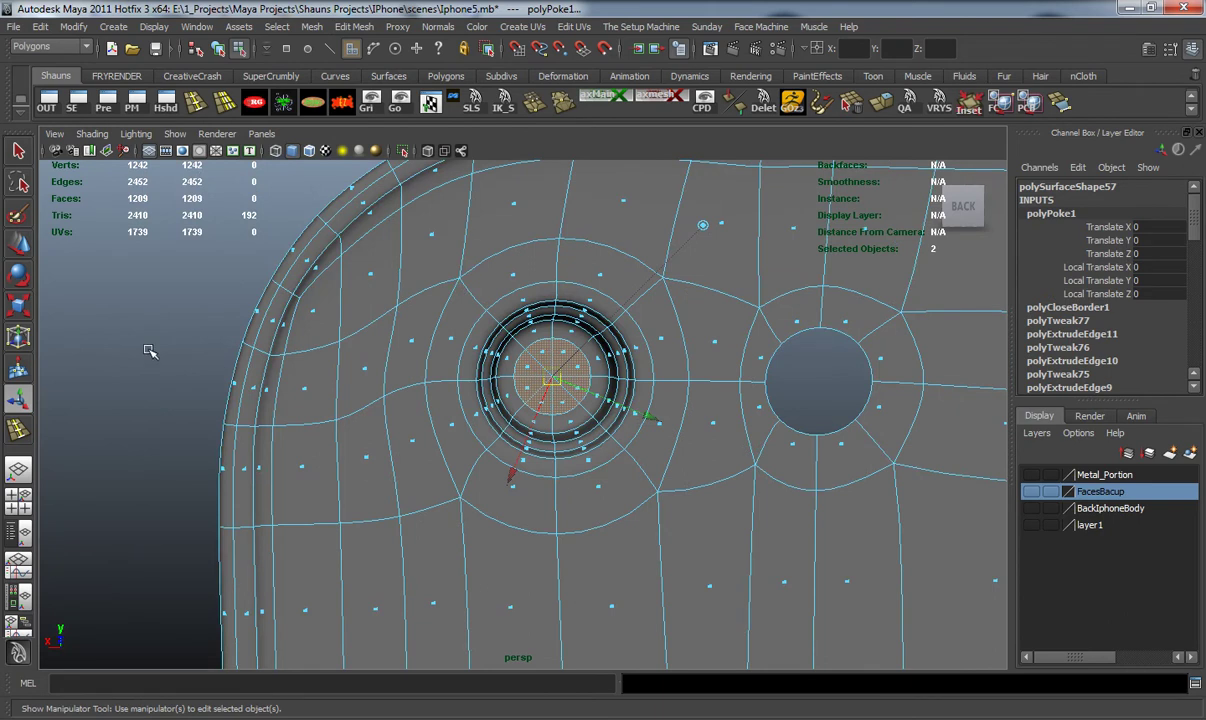
left_click(211, 356)
right_click_drag(363, 369, 431, 390, "alt")
left_click_drag(338, 372, 420, 390, "alt")
key("1")
right_click_drag(370, 385, 416, 392, "alt")
left_click_drag(416, 392, 439, 340, "alt")
left_click(445, 328)
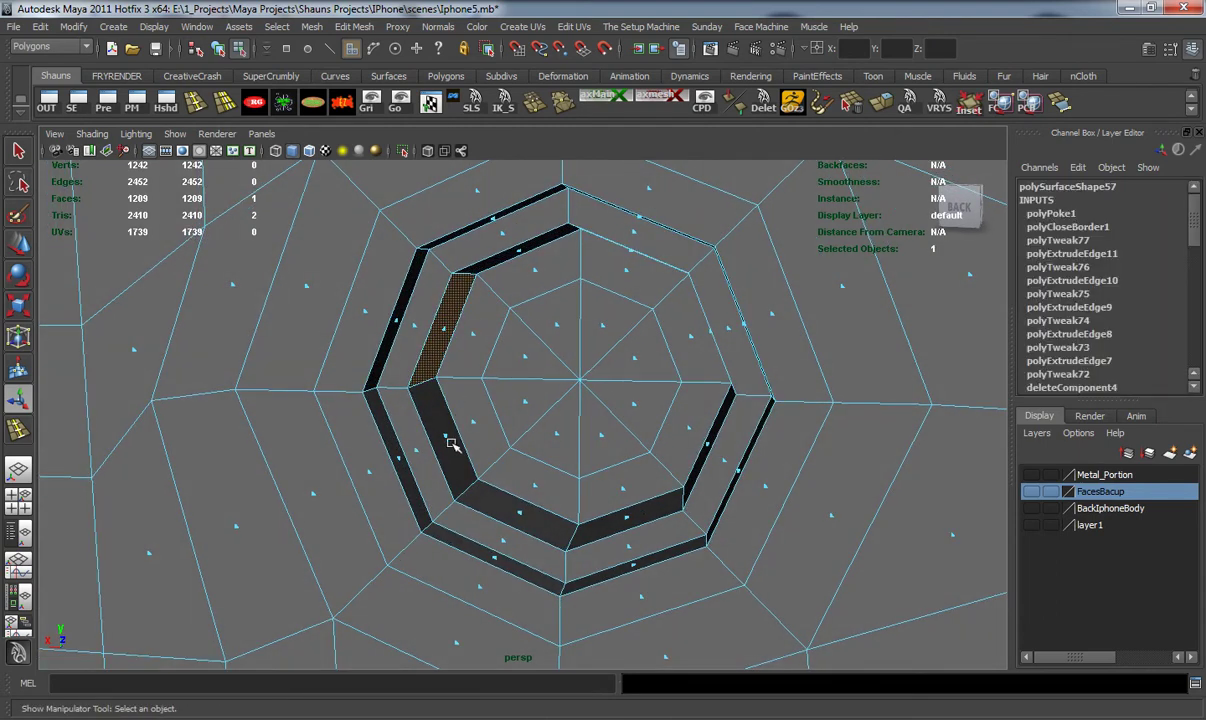
double_click(440, 426, "shift")
left_click_drag(479, 421, 503, 380, "alt")
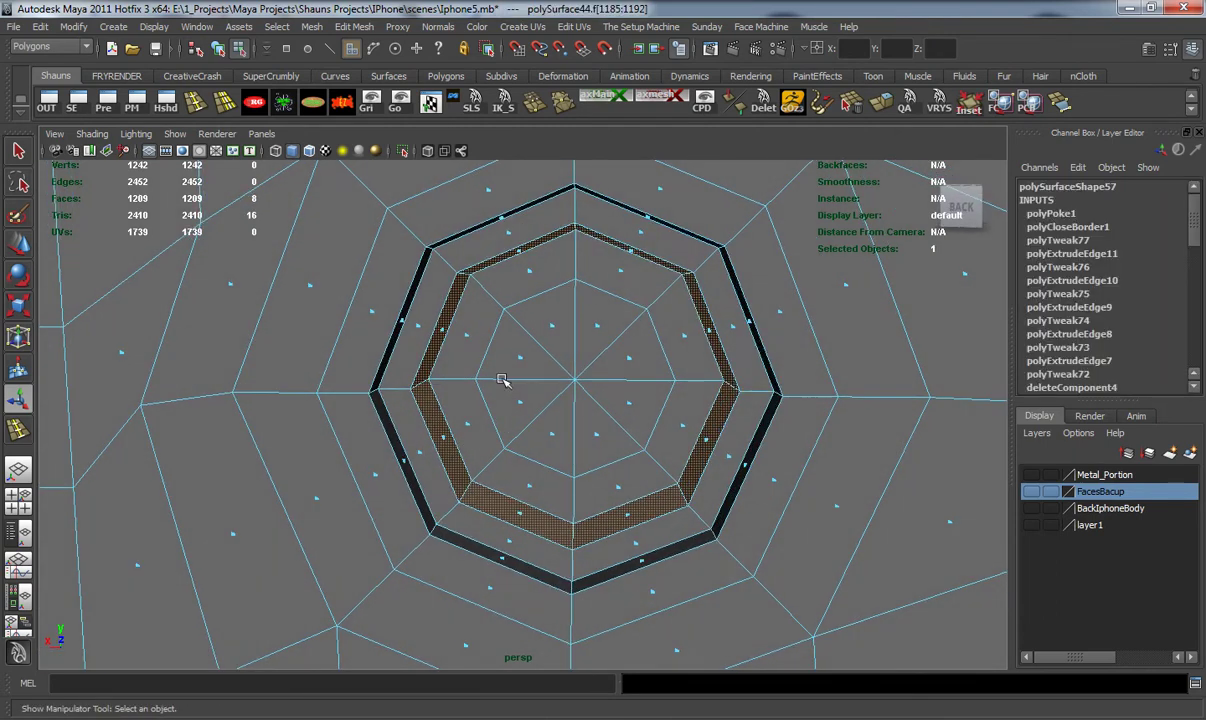
Duplicate the selected wall faces as a separate ring, keep only that ring selected, and delete its construction history.
left_click(354, 27)
left_click(385, 320)
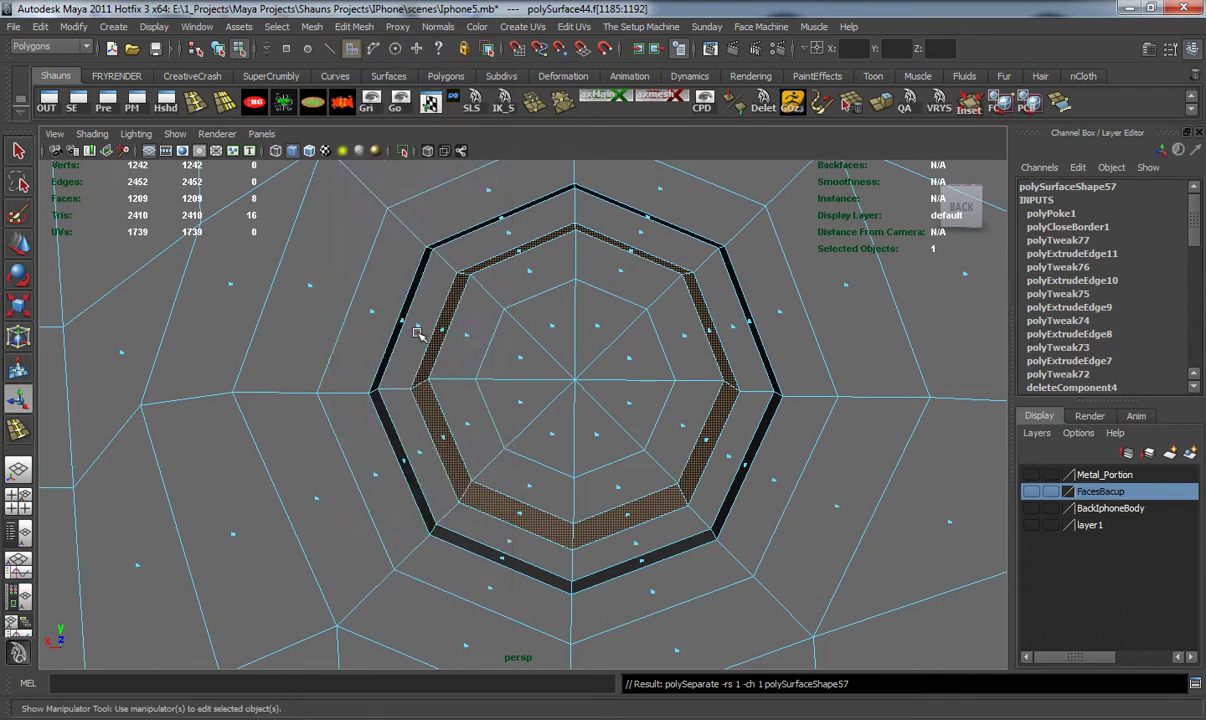
right_click_drag(478, 291, 514, 270)
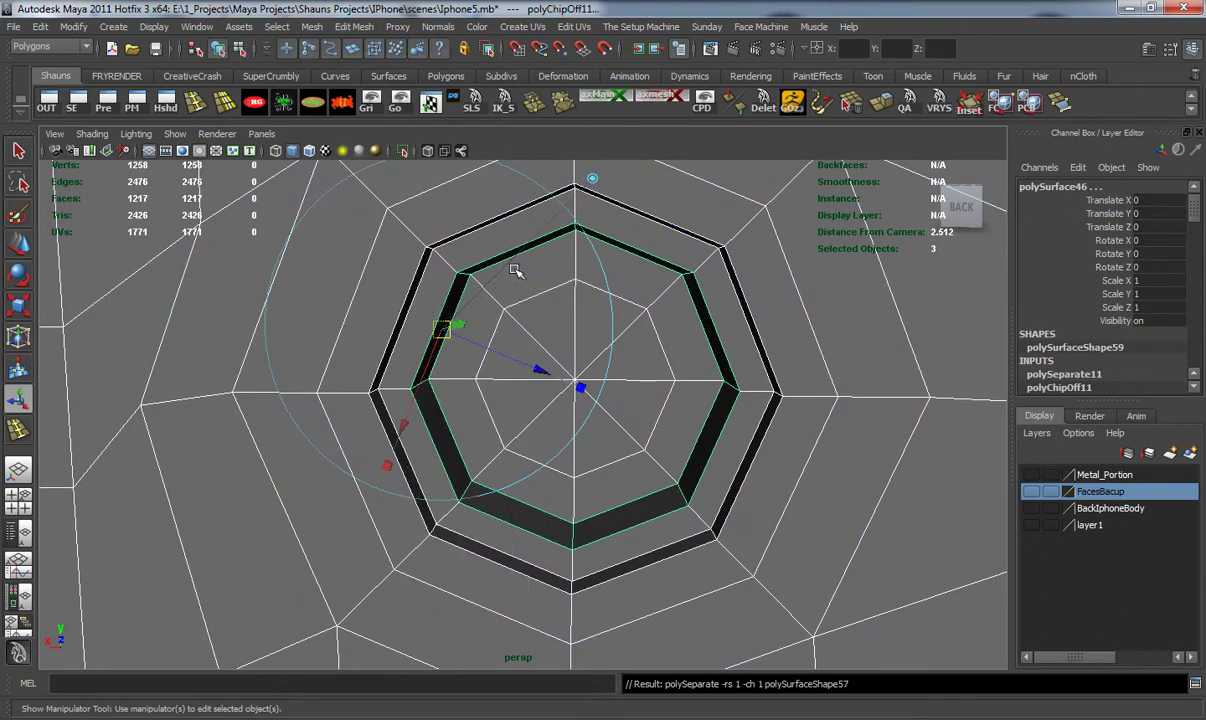
left_click(692, 215, "shift")
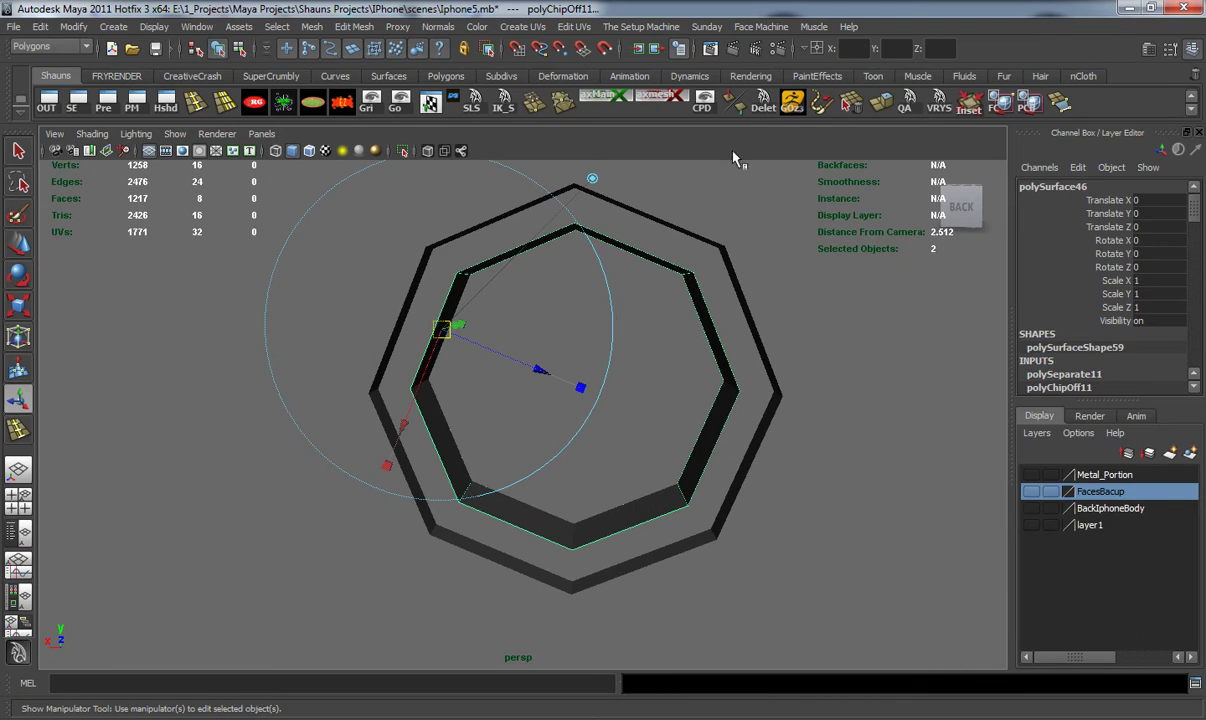
left_click(348, 102)
Extrude the duplicated camera ring's faces and scale them inward to give the ring thickness.
key("w")
key("r")
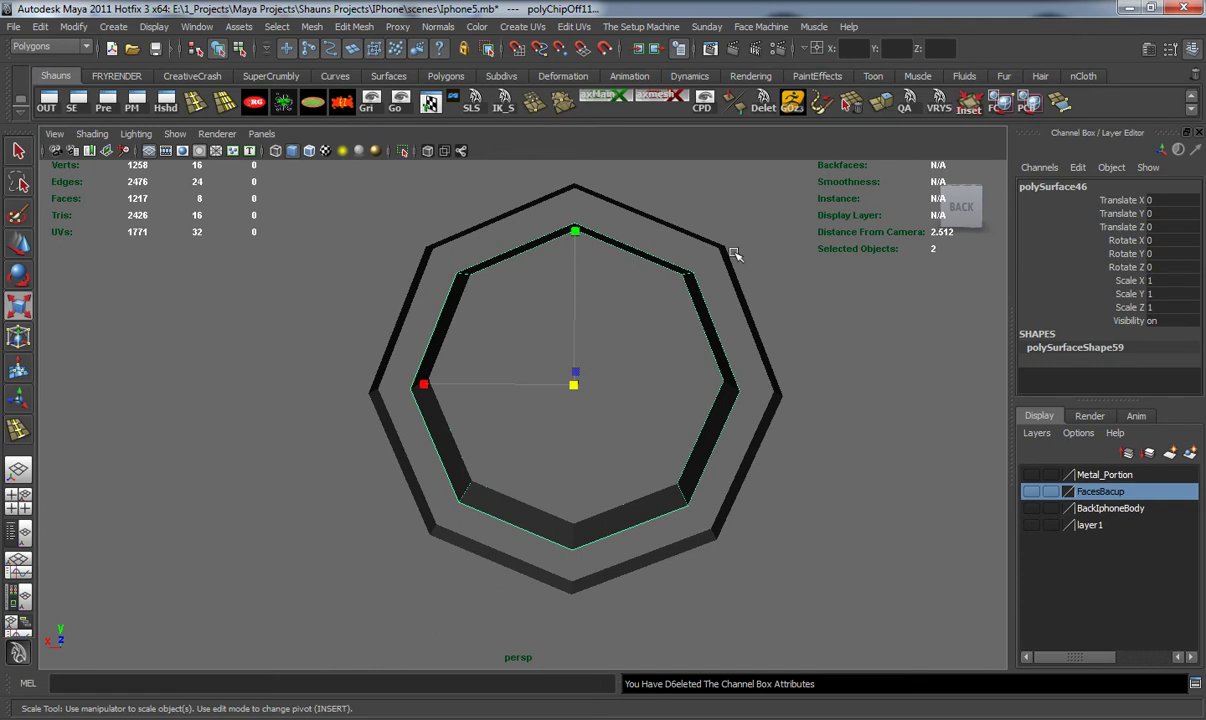
key("ctrl+e")
left_click_drag(573, 384, 737, 347)
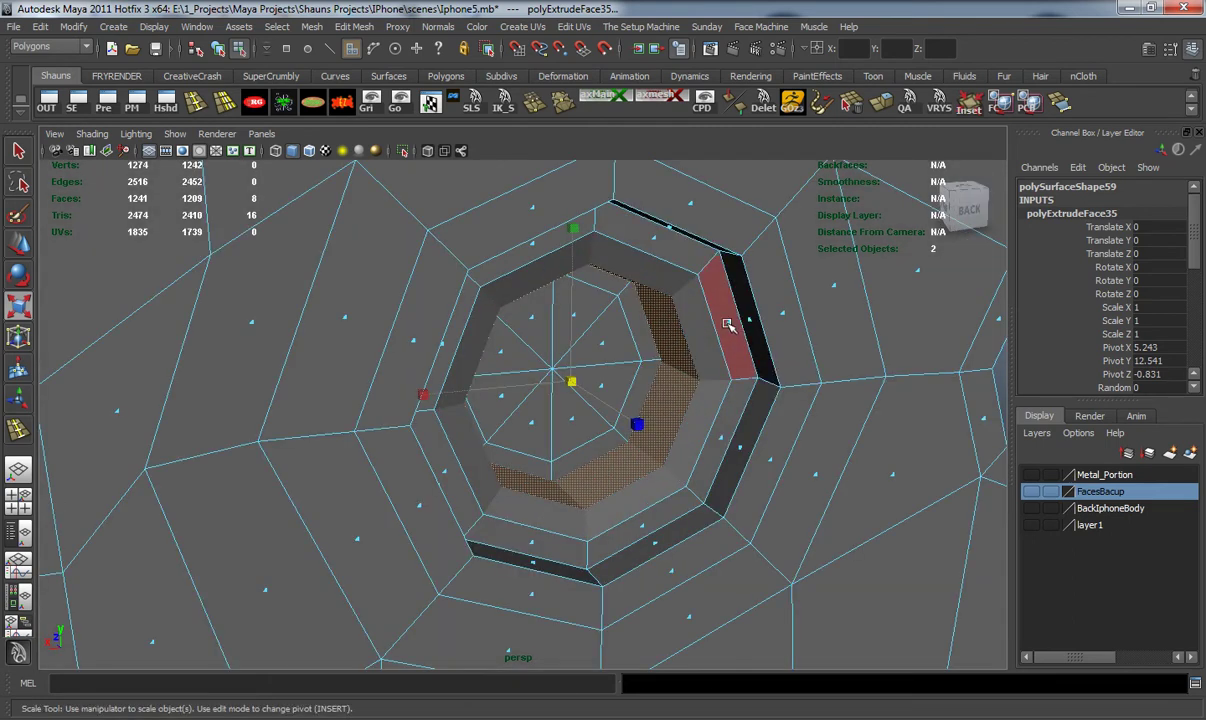
Select the recess faces inside the outer wall, including the stepped ledge, its wall and the centre cap.
left_click(728, 325)
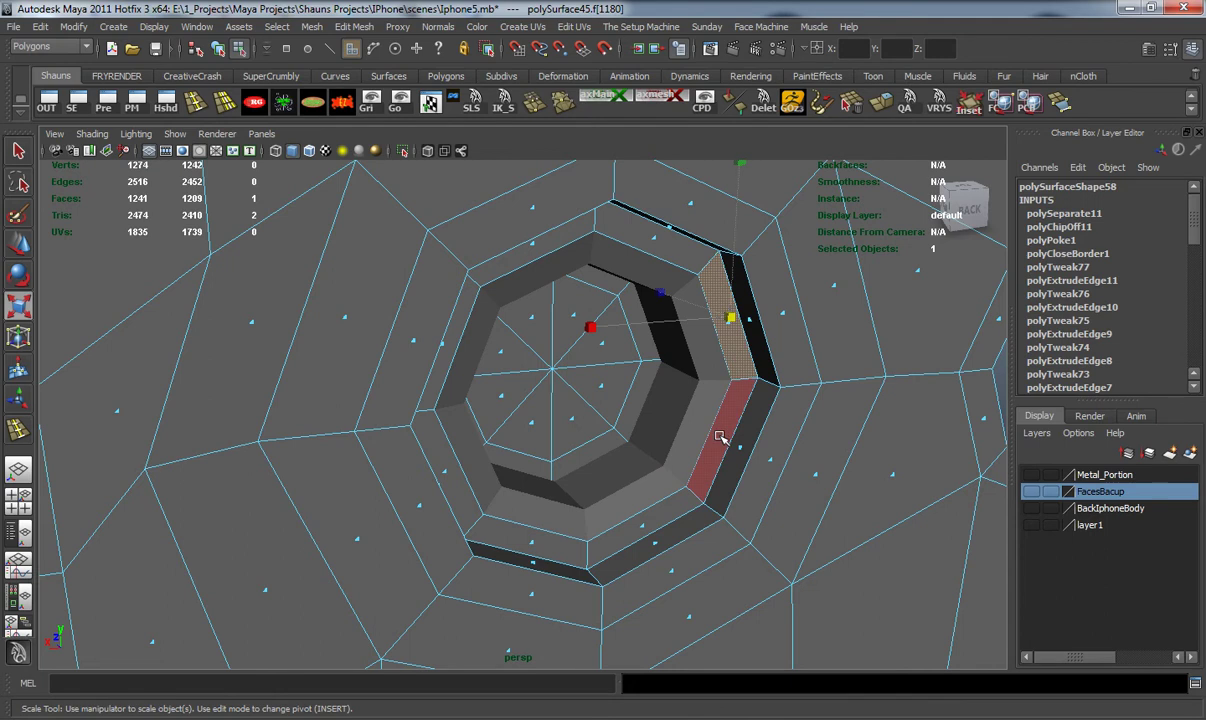
left_click_drag(718, 437, 622, 426, "alt")
middle_click_drag(622, 426, 547, 402, "alt")
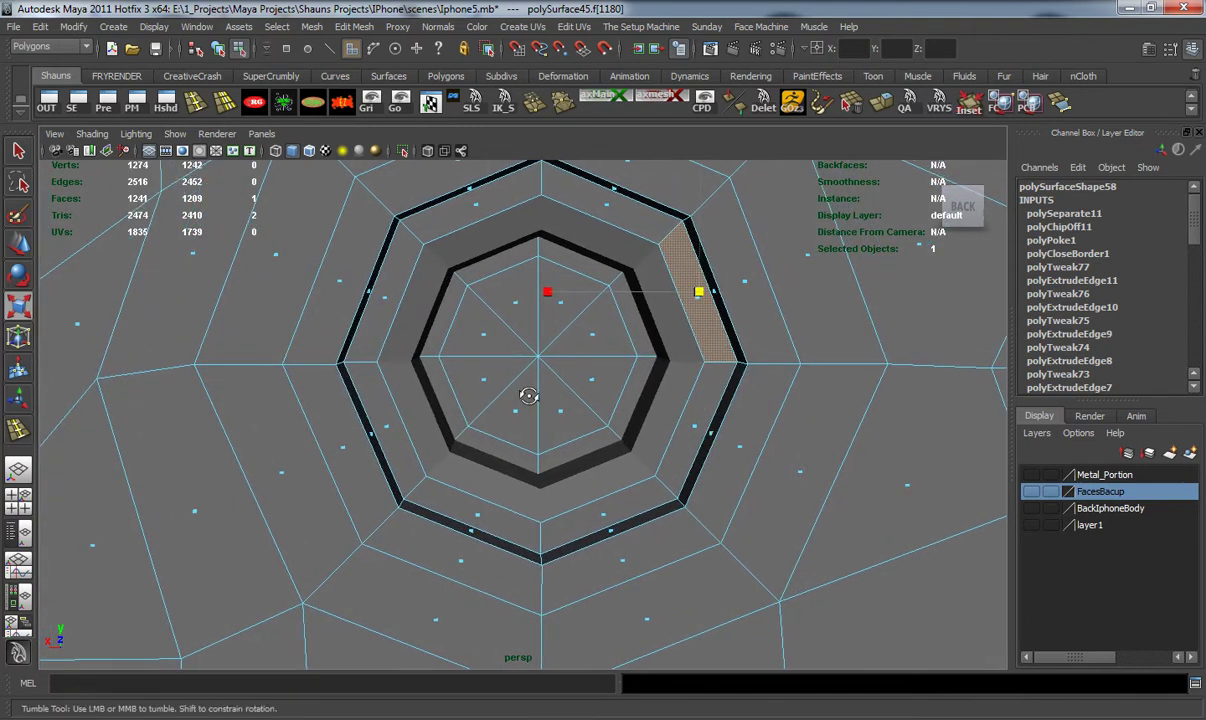
left_click(18, 181)
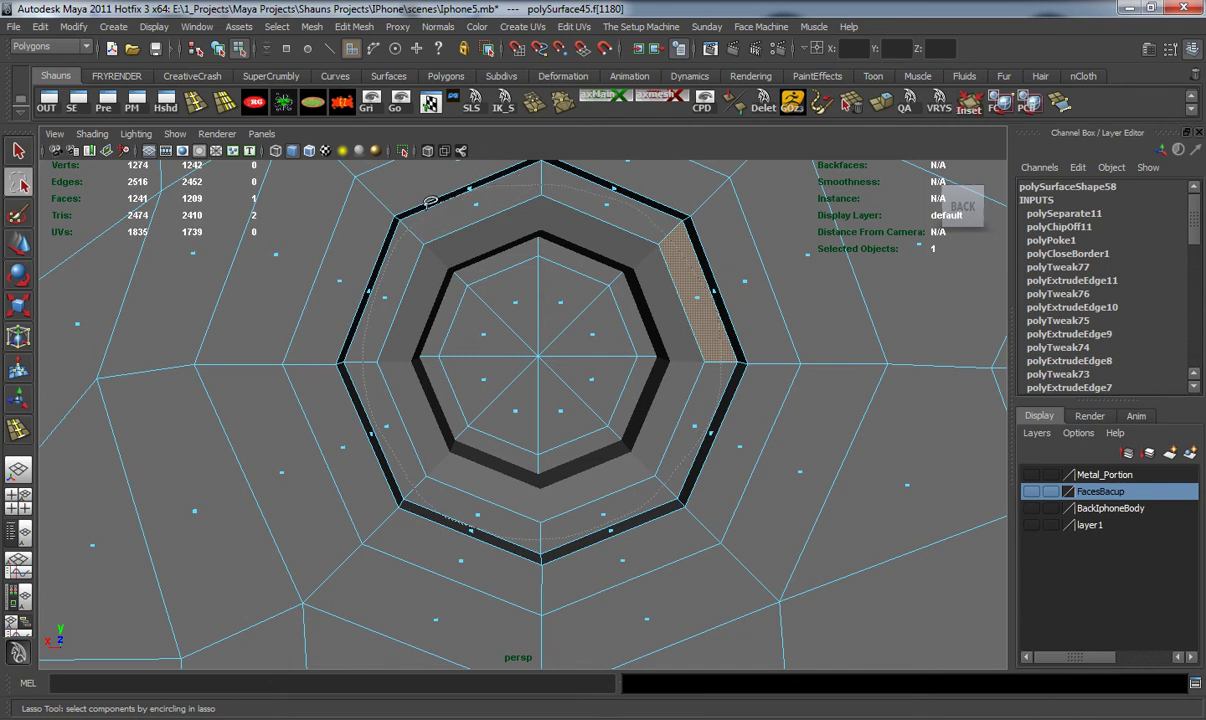
left_click_drag(393, 239, 392, 241)
mouse_move(428, 319)
left_mouse_down("alt")
mouse_move(603, 345)
mouse_move(785, 350)
left_mouse_up("alt")
scroll(501, 409, "down", 1)
left_click_drag(501, 410, 197, 460, "alt")
scroll(197, 460, "up", 6)
scroll(419, 419, "up", 2)
mouse_move(417, 417)
left_mouse_down("alt")
mouse_move(313, 391)
mouse_move(340, 405)
left_mouse_up("alt")
scroll(362, 420, "up", 2)
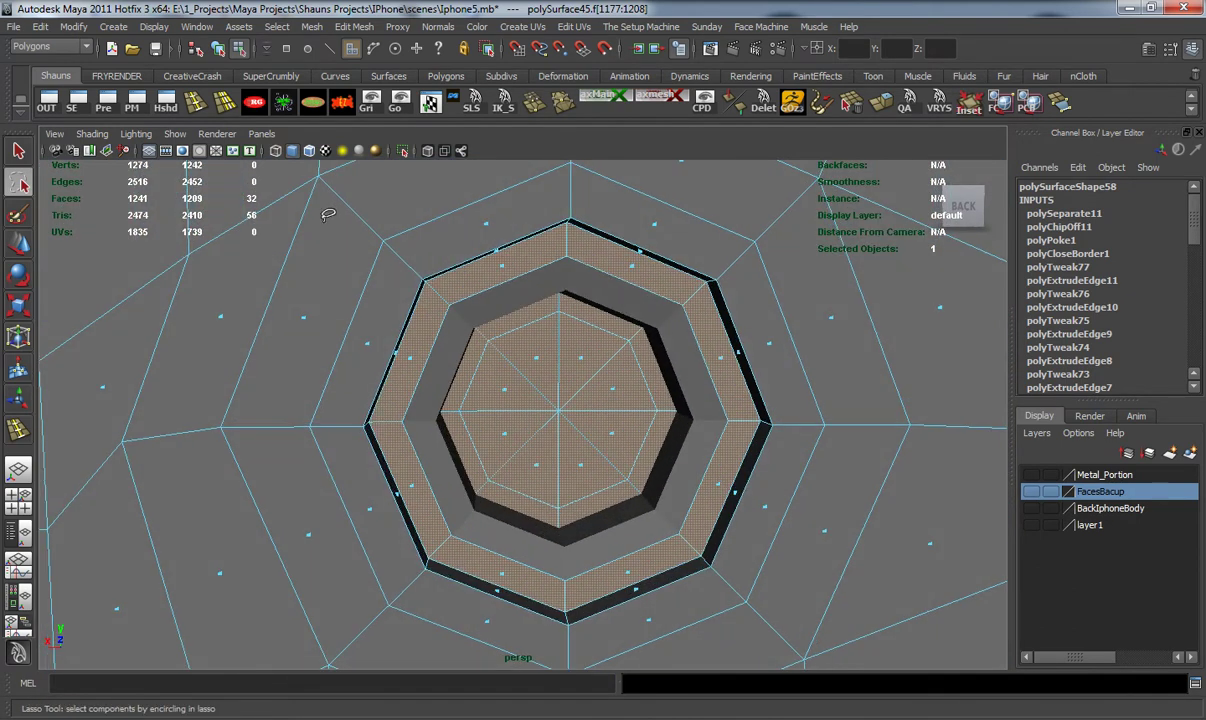
Extract the selected recess faces into a separate mesh and preview the camera area smoothed.
left_click(350, 27)
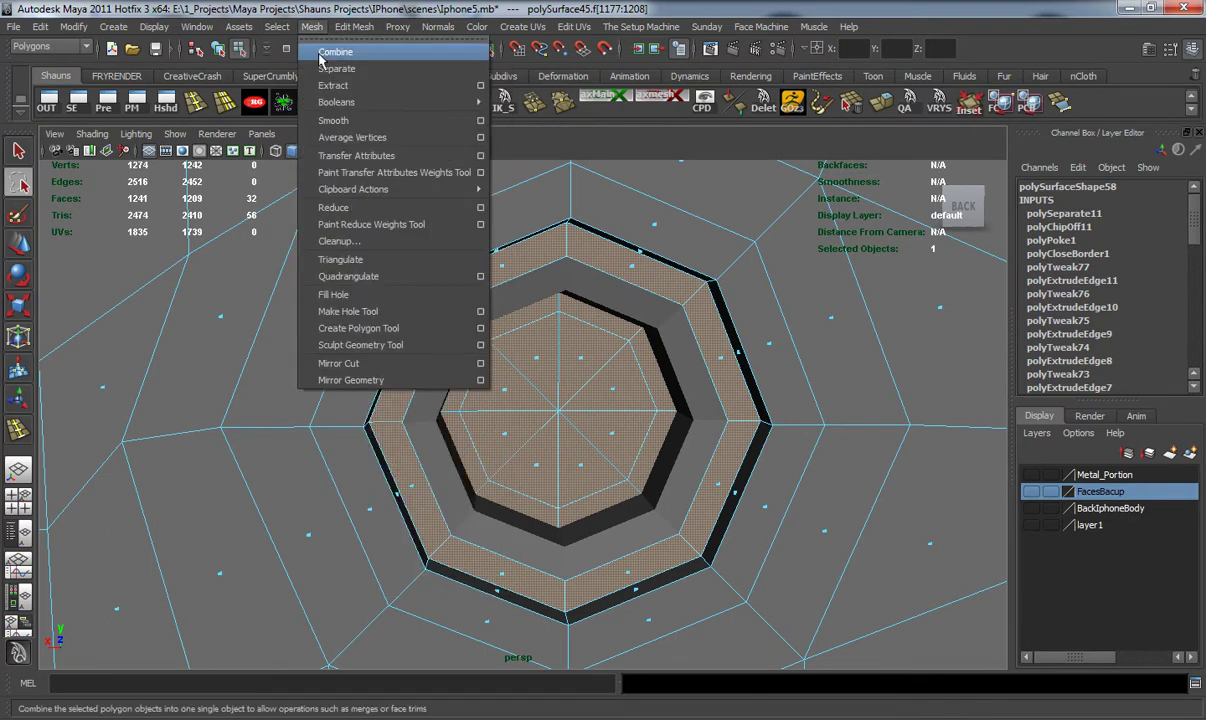
left_click(345, 89)
key("3")
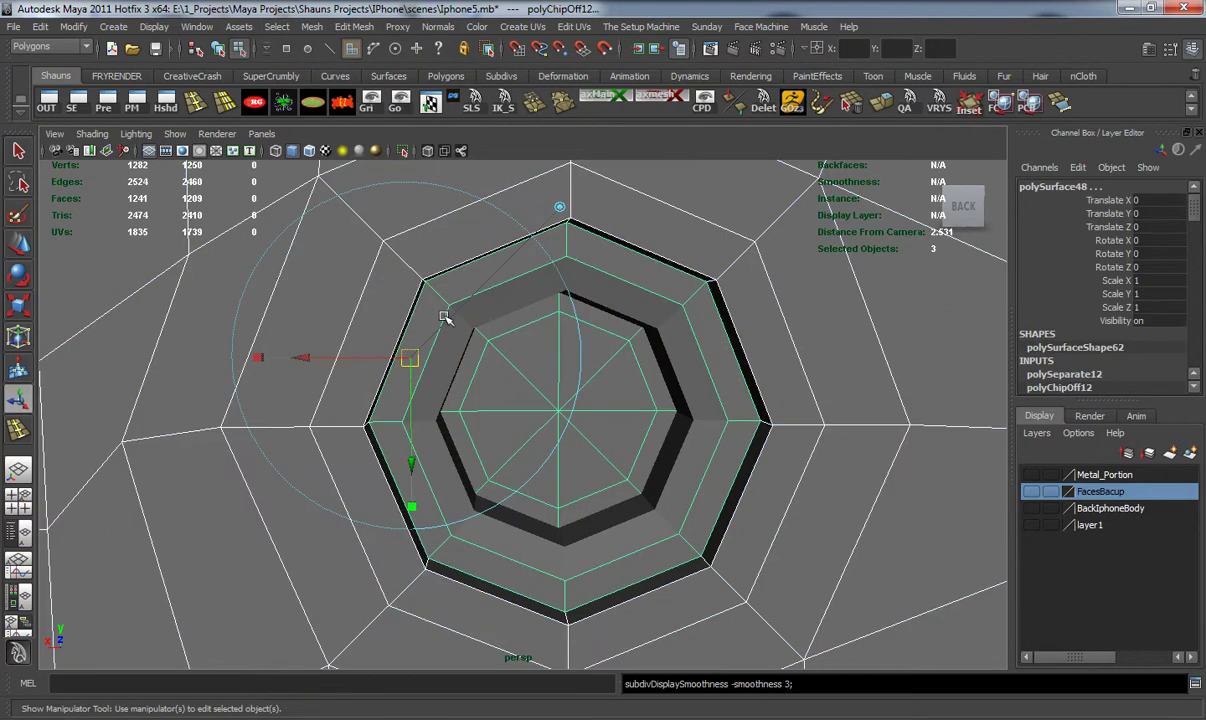
scroll(444, 317, "down", 4)
left_click_drag(417, 331, 378, 340, "alt")
right_click_drag(301, 345, 340, 322)
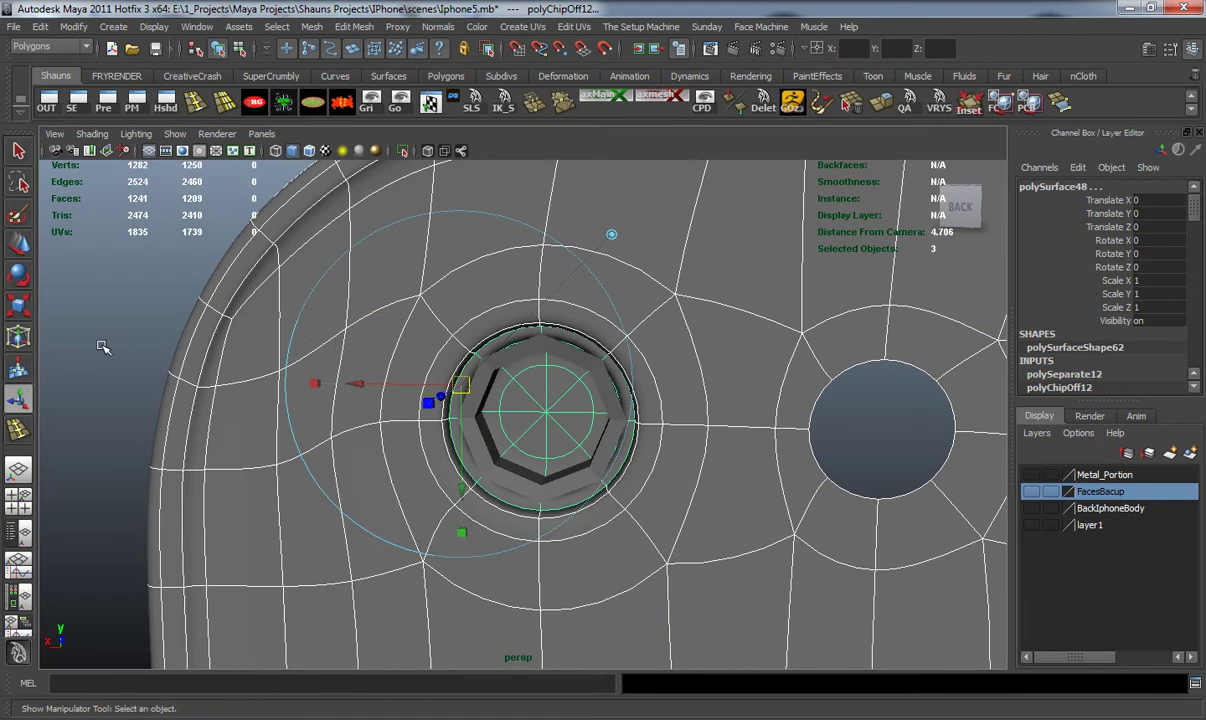
left_click(103, 347)
left_click(476, 339)
left_click(448, 386)
key("f")
left_click_drag(454, 409, 370, 403, "alt")
left_click(105, 359)
left_click_drag(282, 389, 392, 362, "alt")
Return the back body mesh to unsmoothed display and select the face loops of the camera hole's rim and its outer wall.
left_click(400, 339)
key("1")
scroll(405, 372, "up", 2)
right_click(353, 345)
right_click_drag(353, 344, 355, 369)
left_click(374, 357)
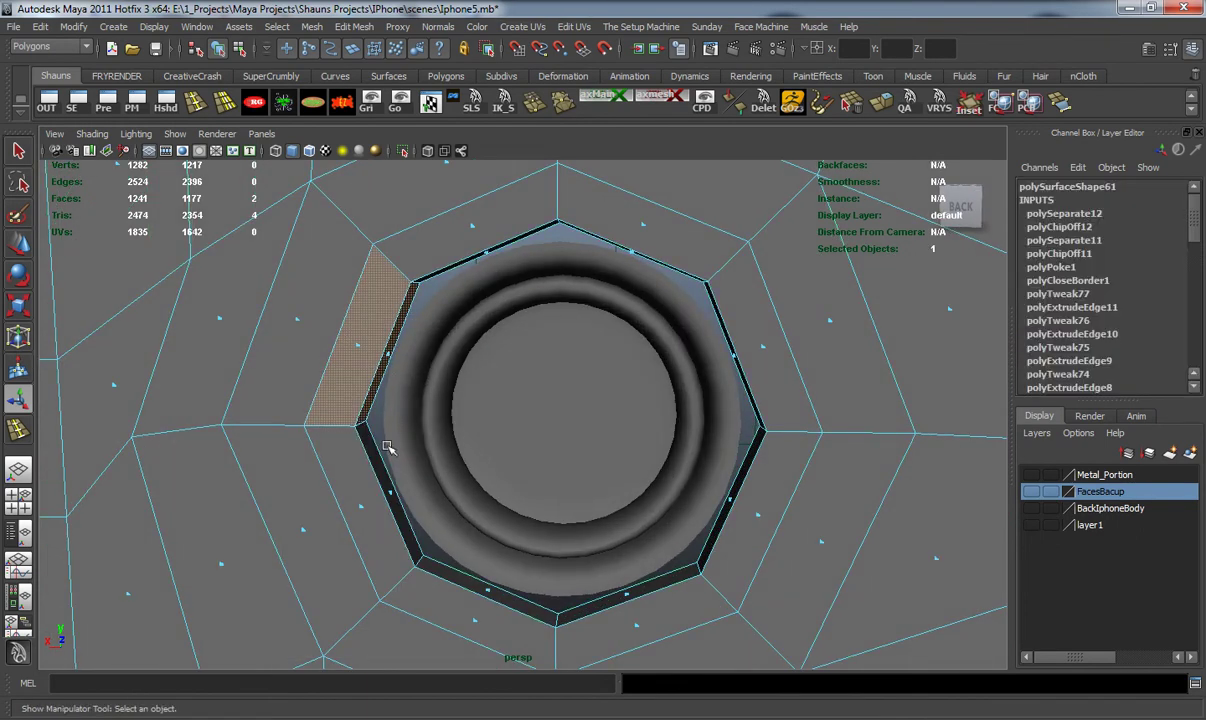
left_click(360, 475, "shift")
middle_click_drag(410, 500, 405, 428, "alt")
left_click(510, 500, "shift")
left_click_drag(620, 505, 621, 503, "shift")
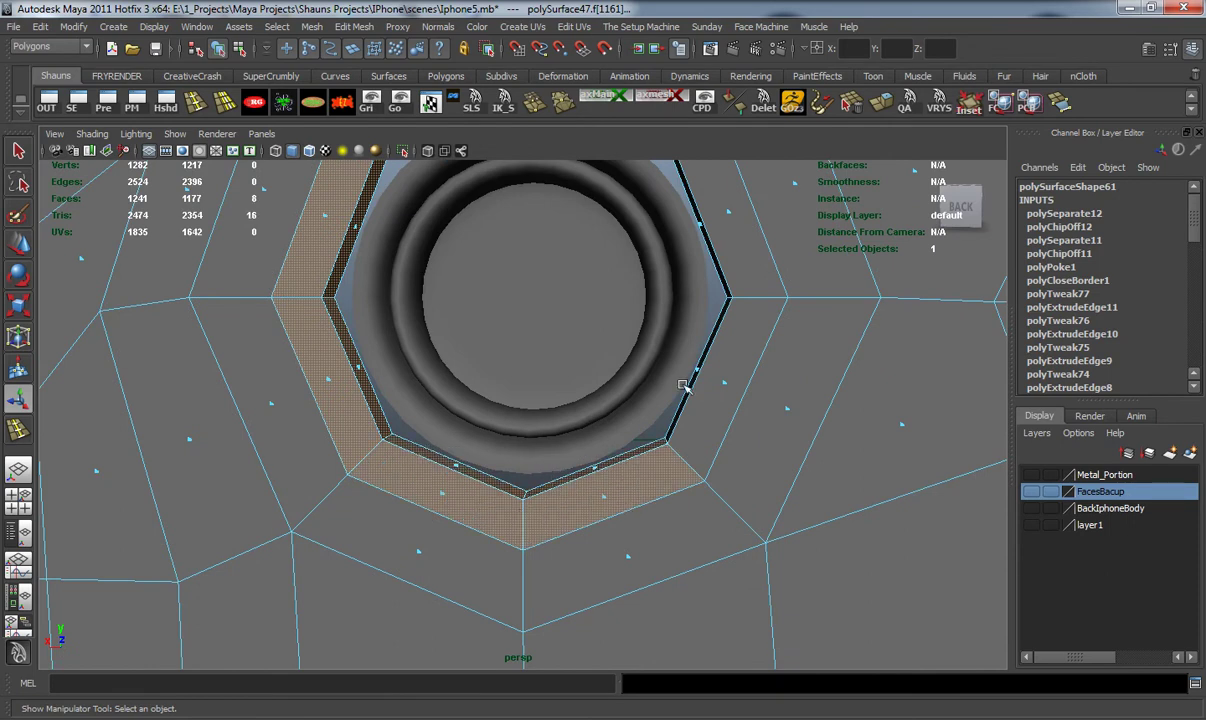
left_click_drag(735, 406, 735, 406, "shift")
middle_click_drag(672, 268, 712, 352, "alt")
left_click_drag(765, 388, 765, 388, "shift")
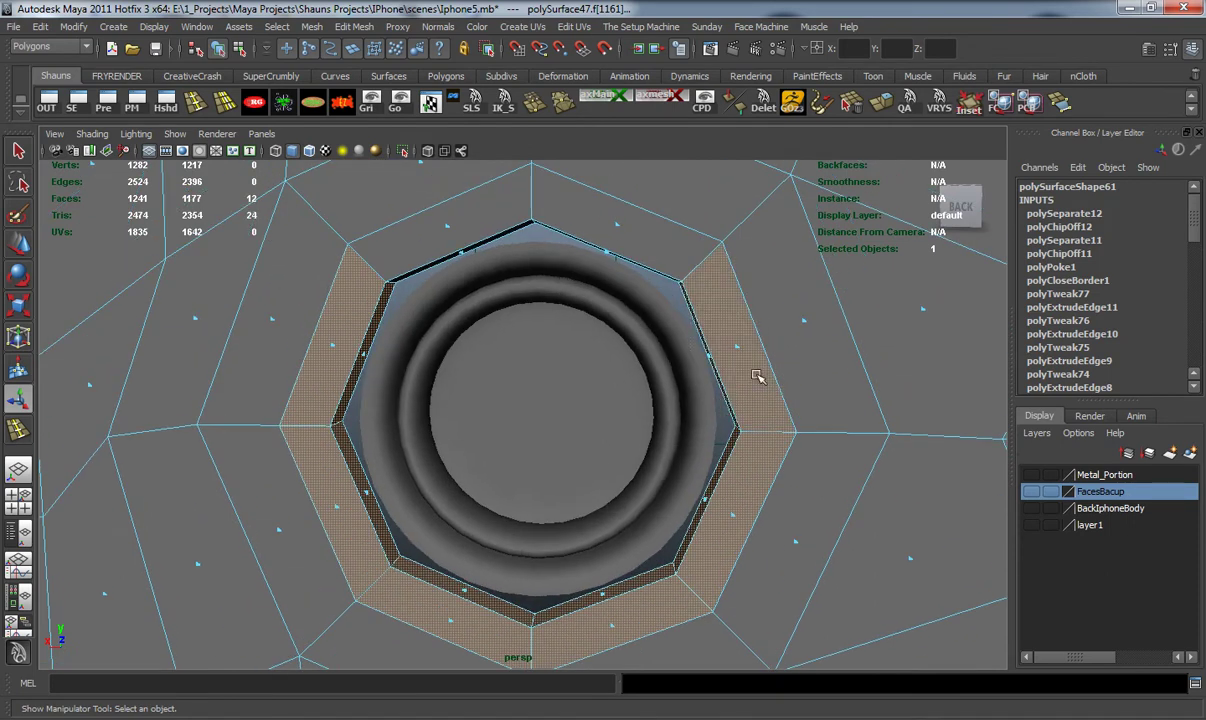
left_click_drag(575, 225, 645, 270, "shift")
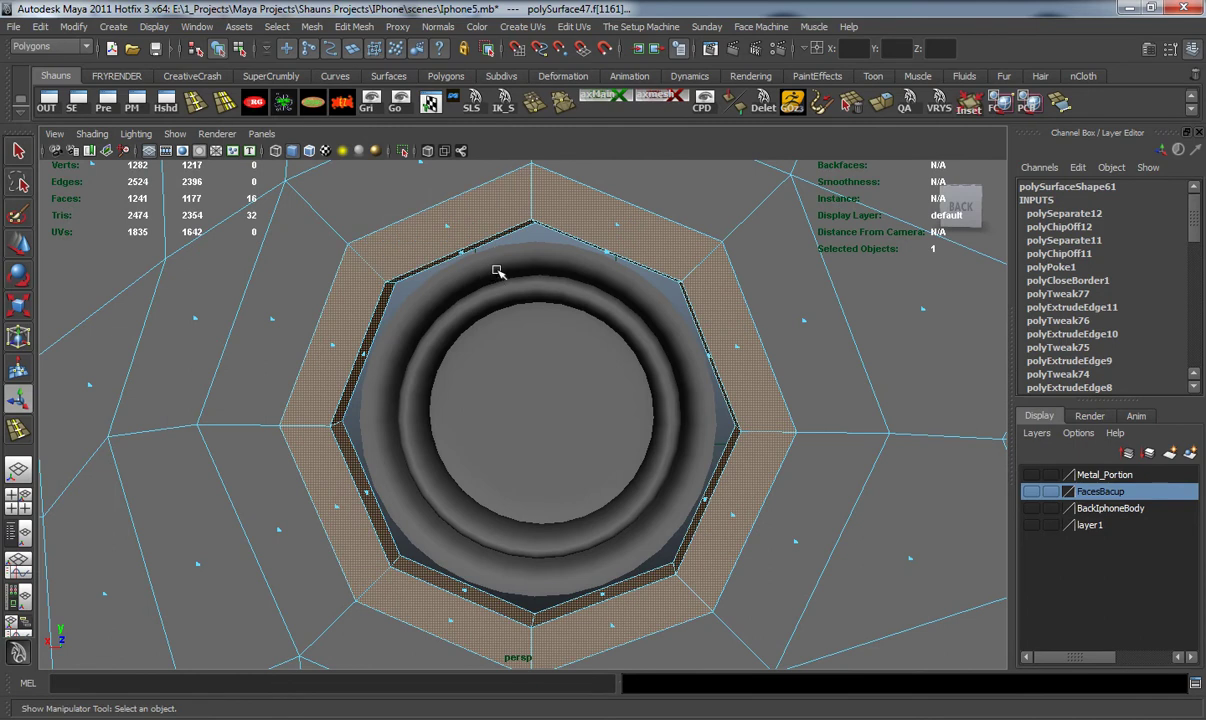
left_click_drag(493, 275, 493, 273, "shift")
middle_click_drag(493, 273, 500, 263, "alt")
Extract the selected rim faces into their own mesh, preview it smoothed, and delete the rim's construction history.
left_click(312, 27)
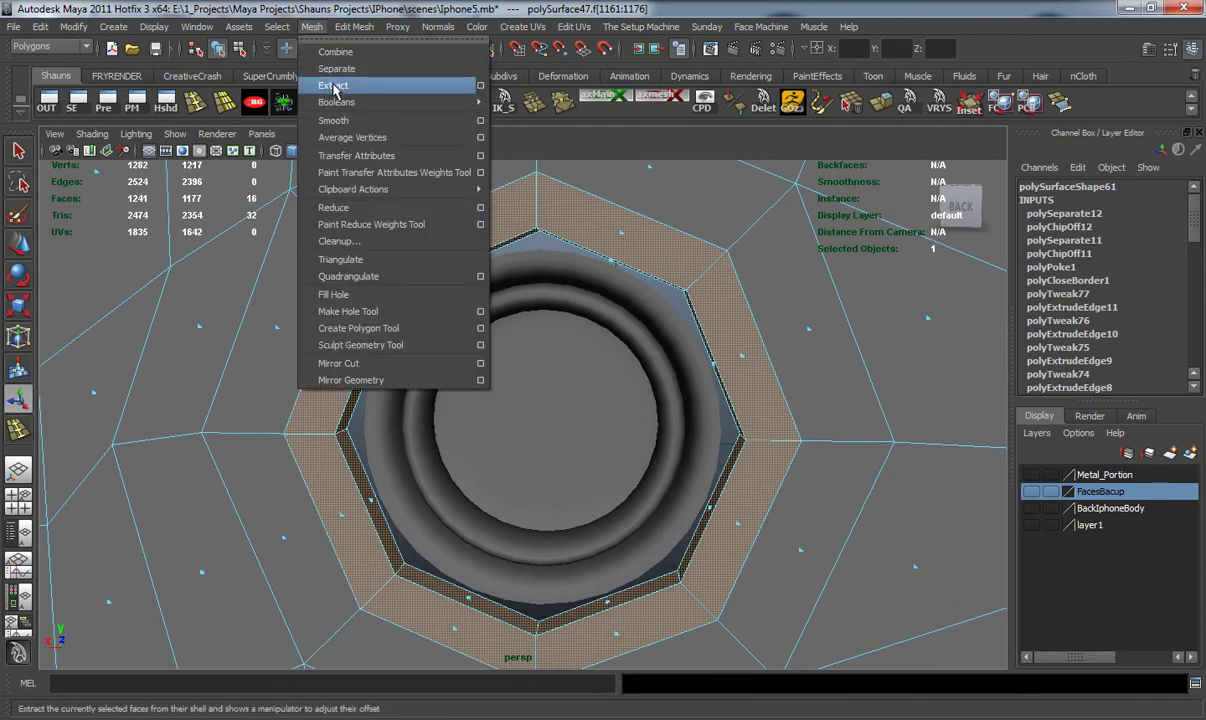
left_click(318, 87)
right_click_drag(386, 227, 447, 207)
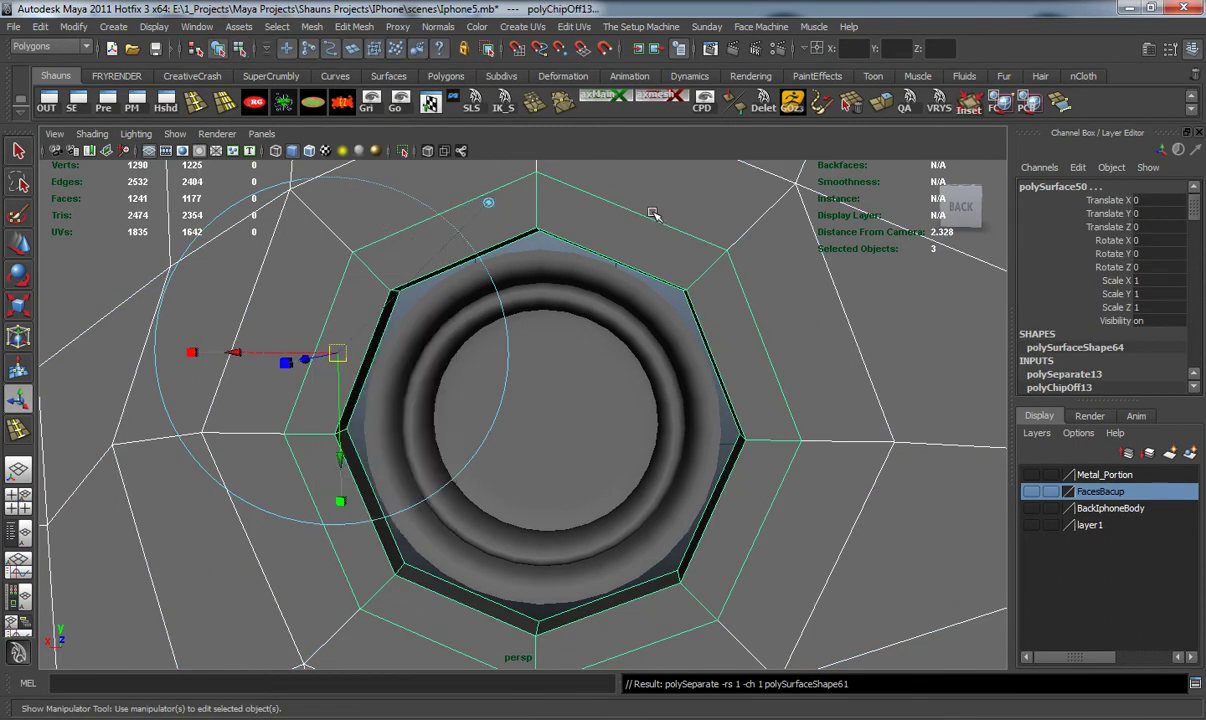
key("3")
left_click(710, 228)
left_click(676, 262)
left_click_drag(617, 301, 703, 304, "alt")
middle_click_drag(703, 304, 660, 287, "alt")
left_click_drag(660, 287, 640, 364, "alt")
key("w")
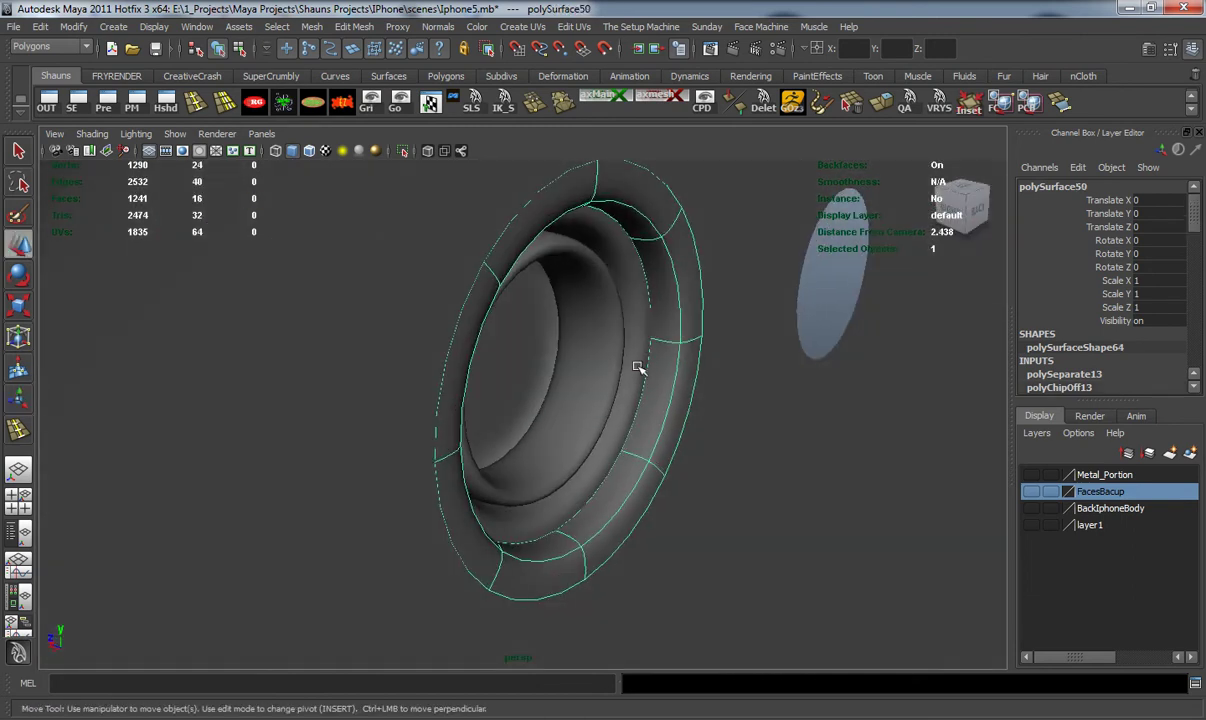
key("alt+shift+d")
Extrude the rim's outer border edge loop backward to give the rim a side wall.
mouse_move(503, 362)
left_mouse_down()
mouse_move(513, 397)
mouse_move(485, 377)
left_mouse_up()
right_click_drag(487, 360, 490, 322)
left_click(465, 350)
double_click(465, 350)
mouse_move(514, 377)
left_mouse_down("alt")
mouse_move(479, 369)
mouse_move(497, 369)
left_mouse_up("alt")
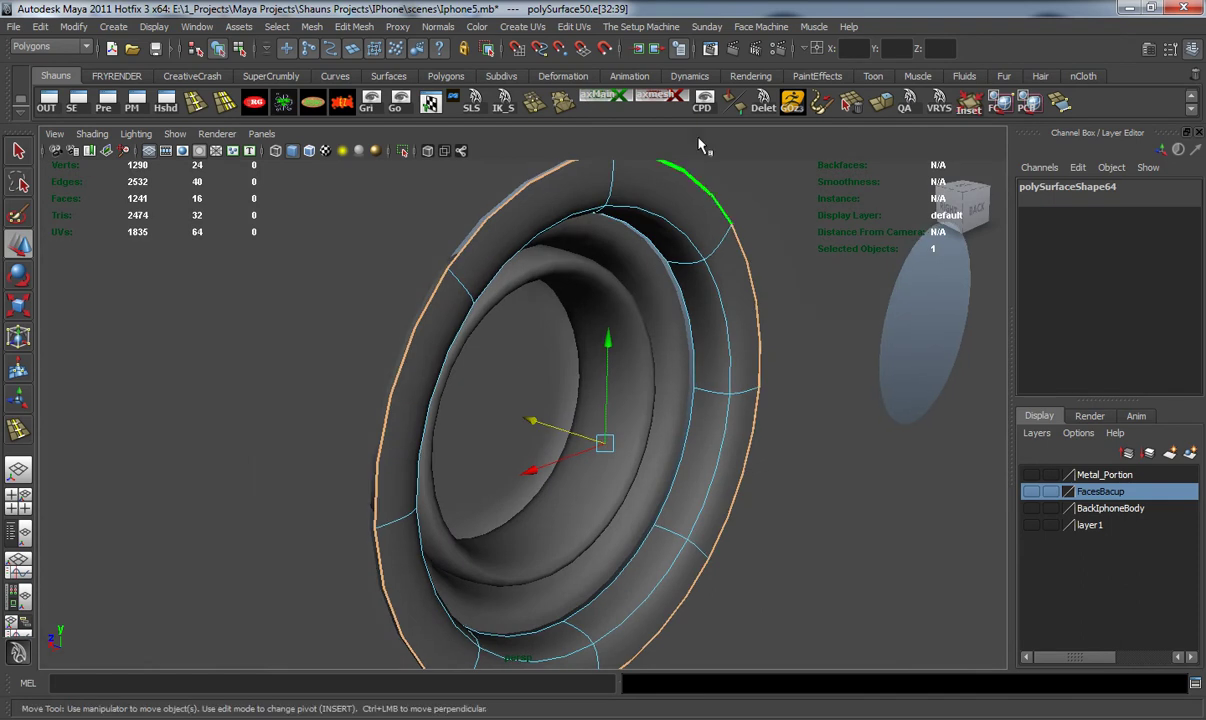
left_click(822, 100)
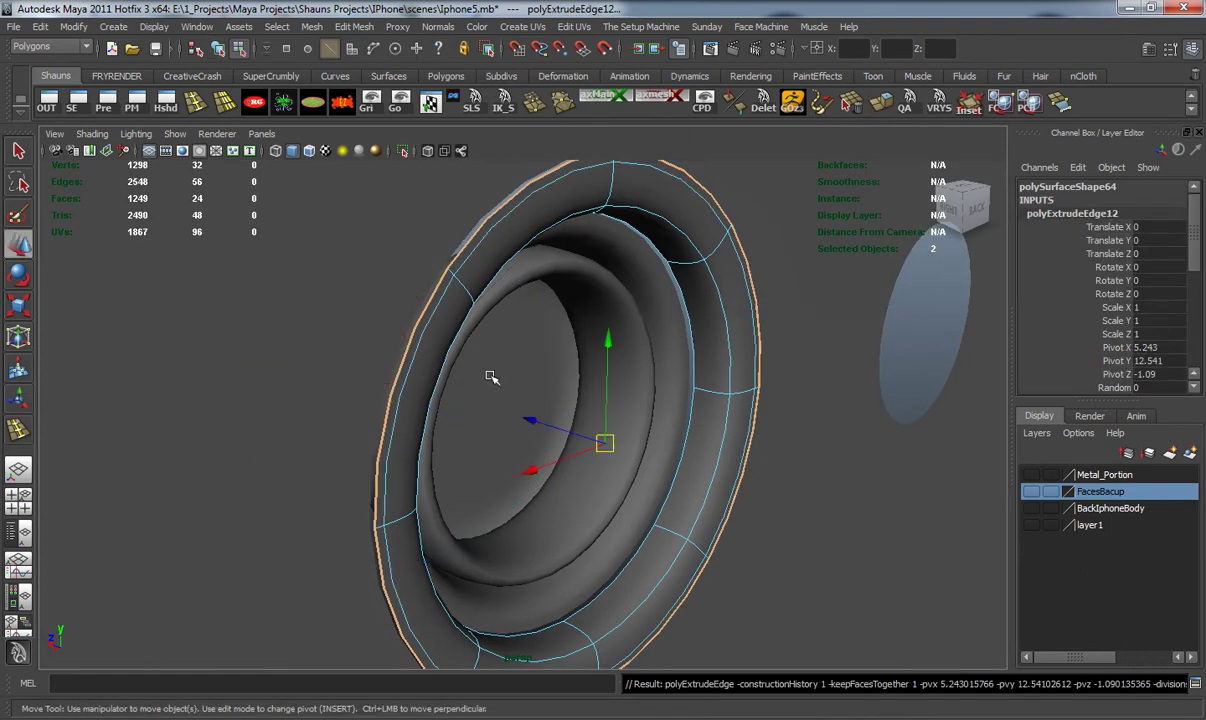
mouse_move(547, 417)
left_mouse_down("alt")
mouse_move(530, 412)
mouse_move(552, 418)
mouse_move(540, 418)
left_mouse_up("alt")
key("1")
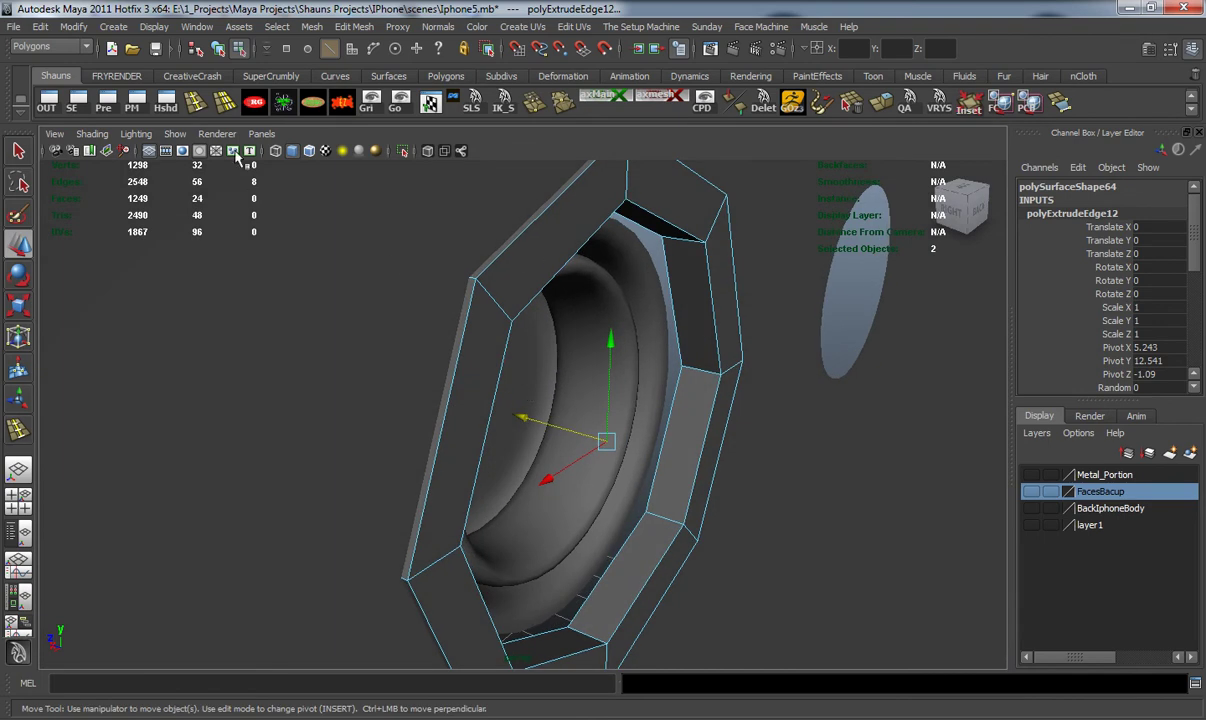
Insert an edge loop around the middle of the rim's front face and move it slightly off the face.
left_click(195, 102)
right_click_drag(484, 302, 514, 360, "alt")
left_click_drag(514, 360, 517, 366, "alt")
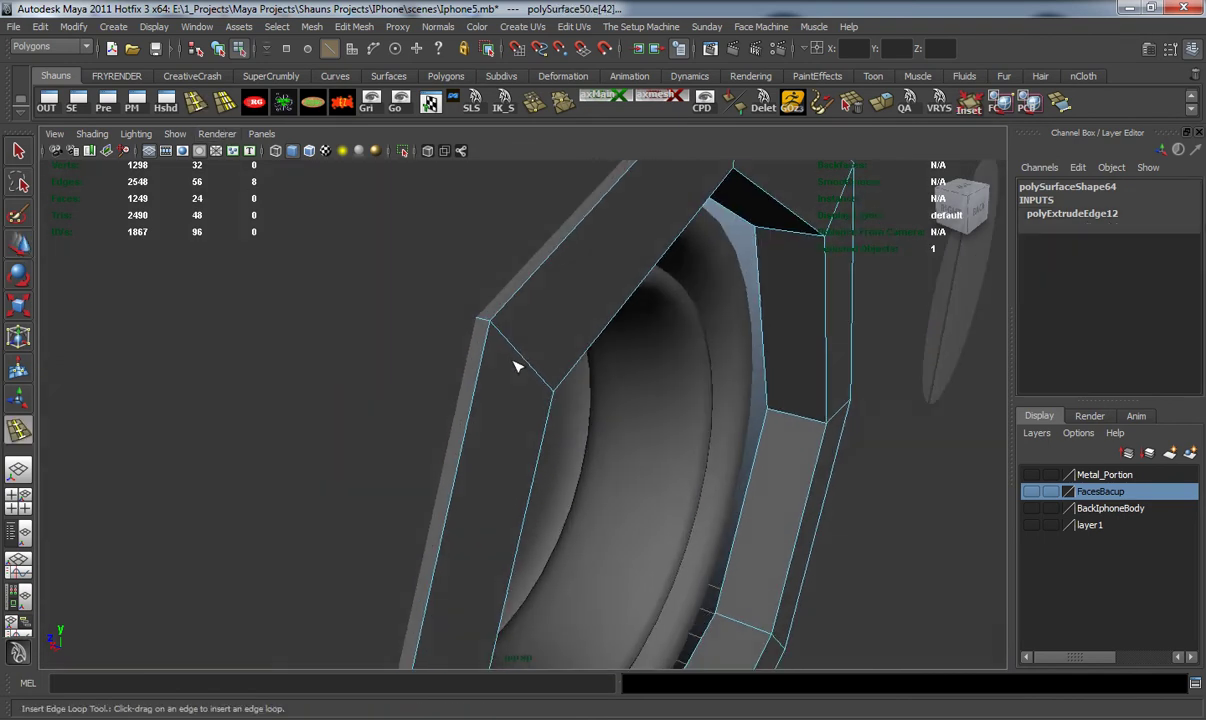
left_click(519, 348)
key("w")
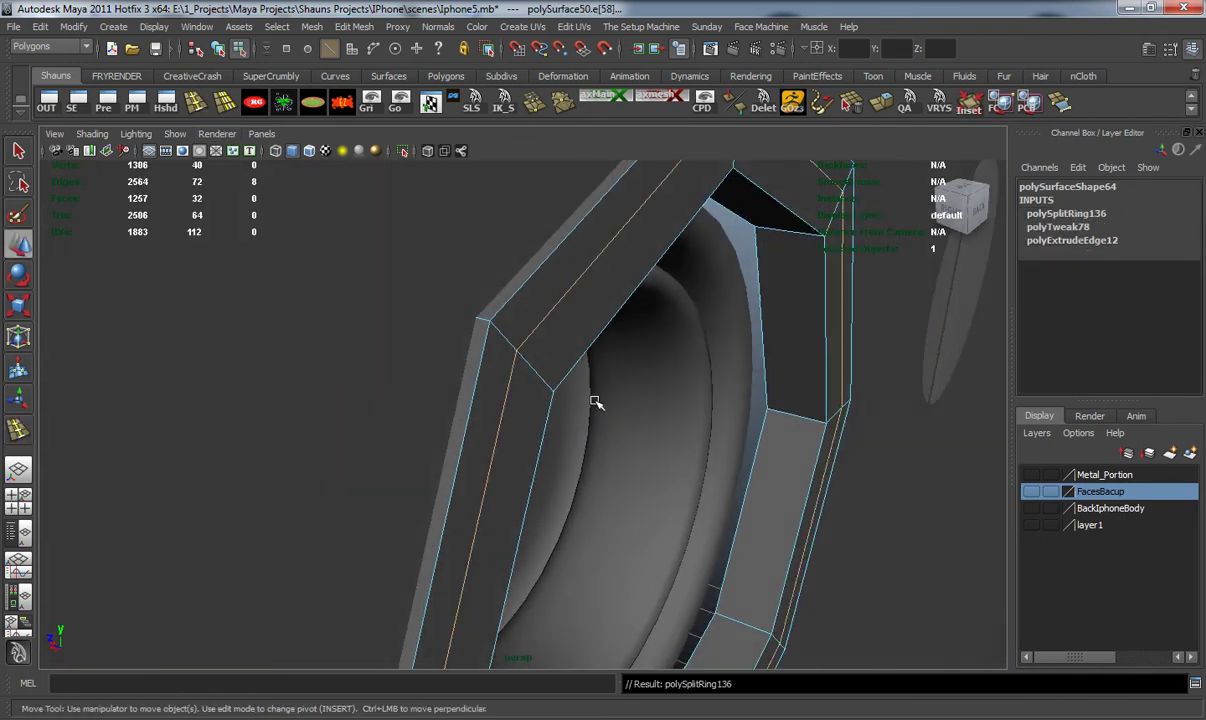
left_click_drag(605, 519, 444, 288)
Insert two supporting edge loops close to the rim's outer corner, one on the front face and one on the side wall.
left_click(223, 101)
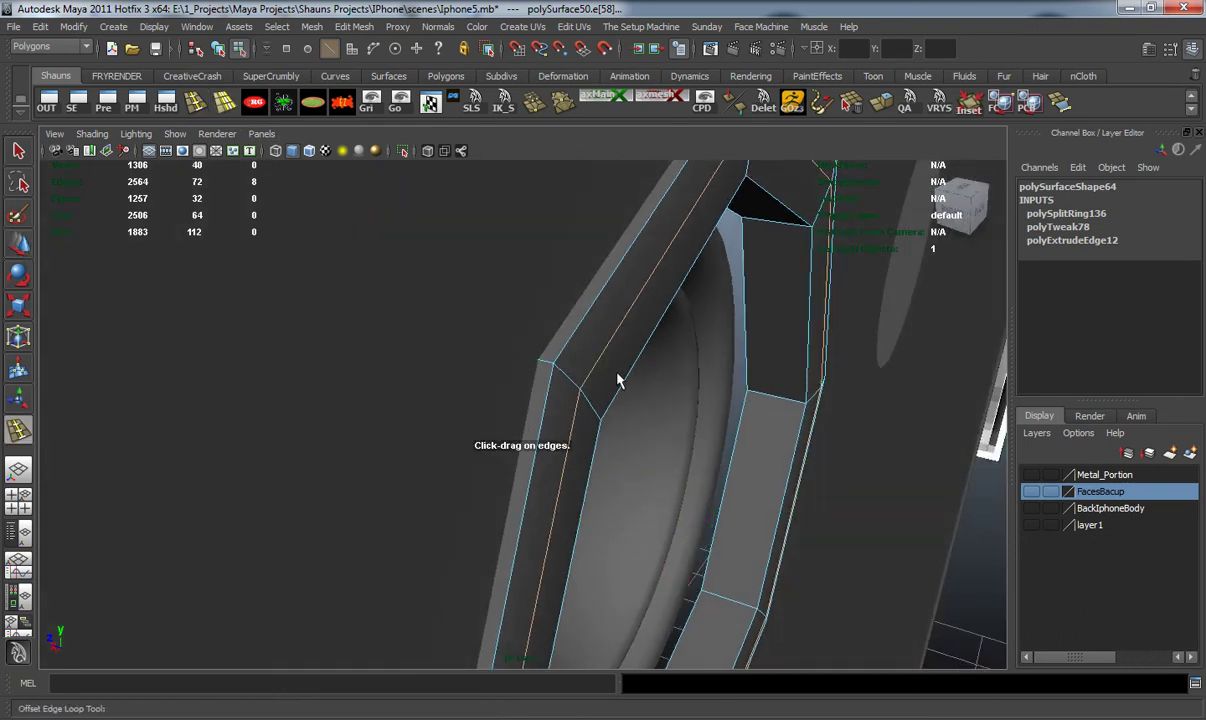
left_click(549, 364)
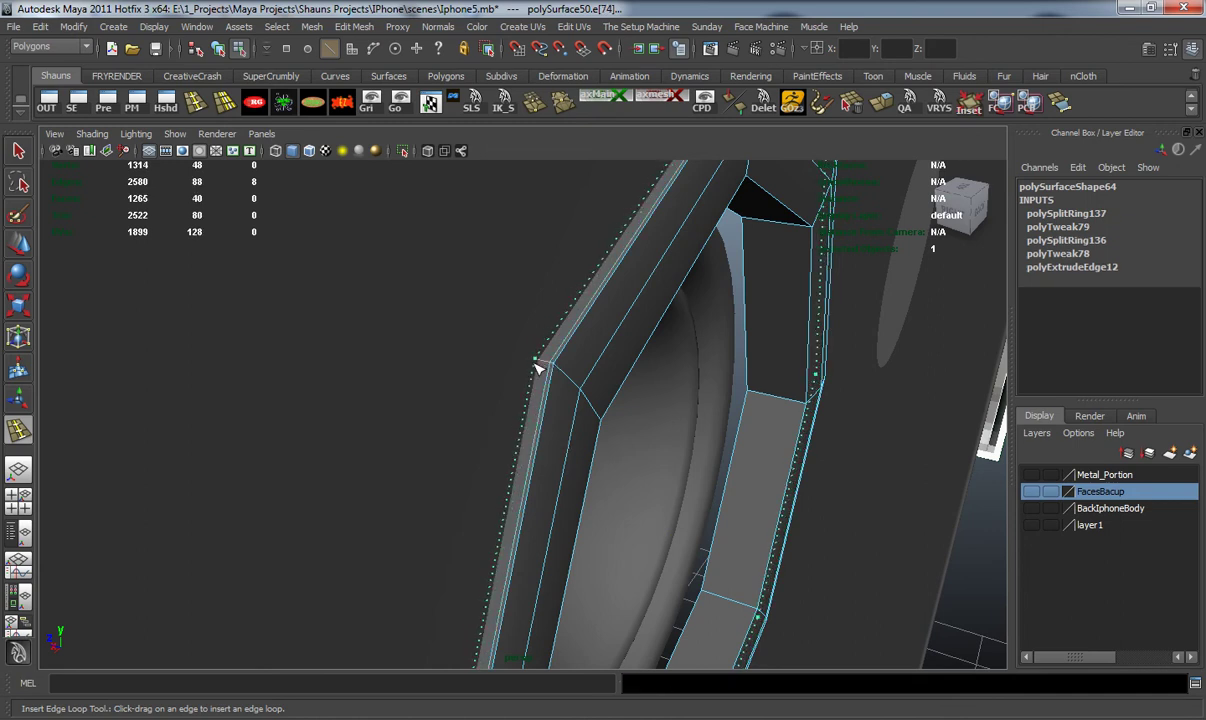
left_click(537, 368)
key("w")
left_click_drag(530, 363, 614, 380, "alt")
scroll(620, 378, "up", 5)
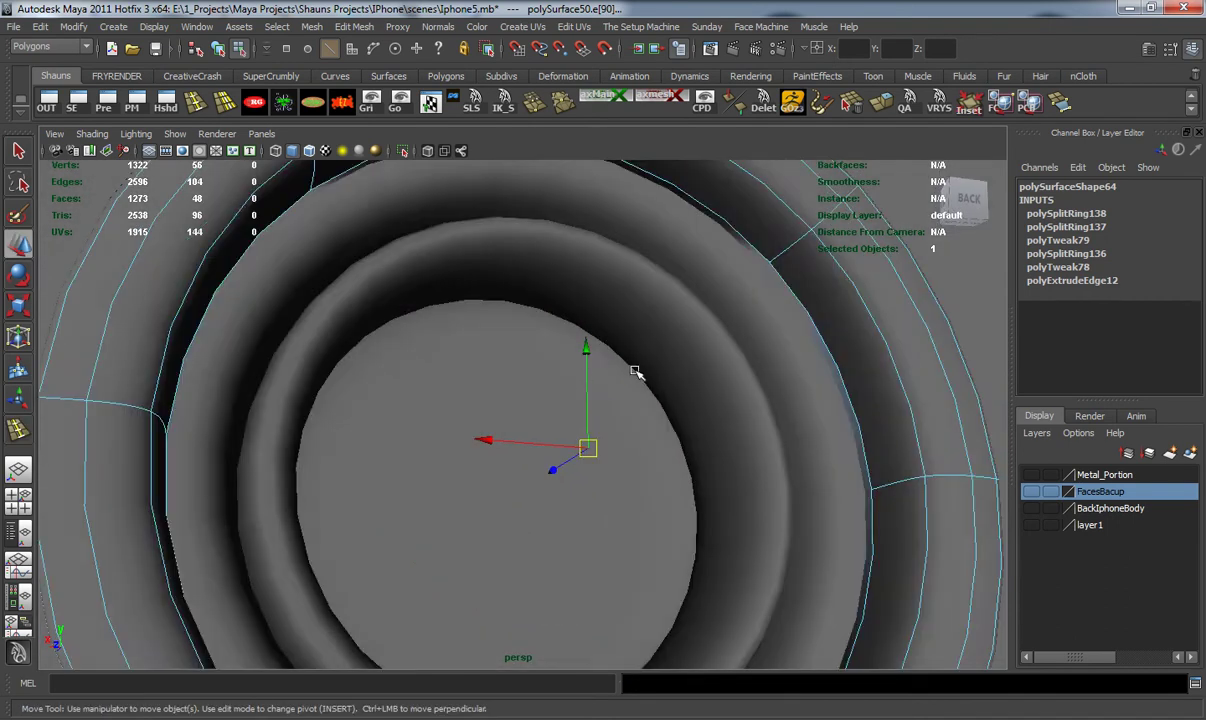
Select the rim's inner border edges, adjust their position, and check the rim in smoothed display.
left_click_drag(703, 376, 705, 385, "alt")
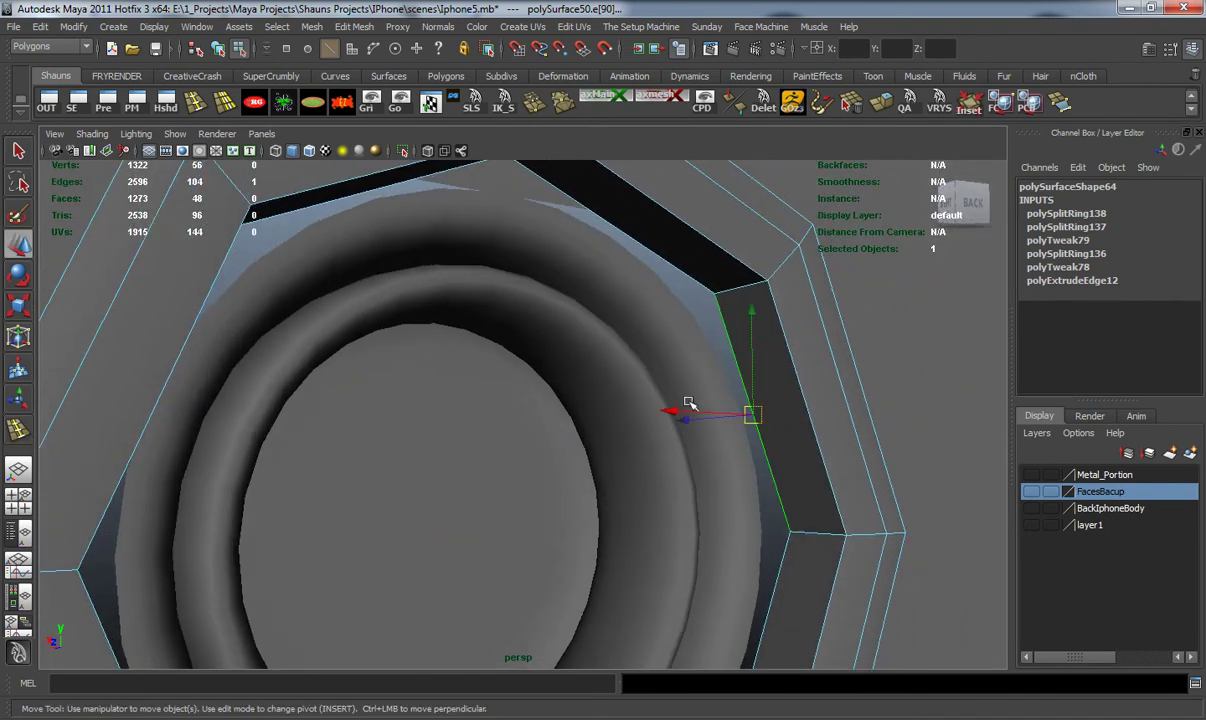
left_click_drag(672, 428, 700, 440, "alt")
key("3")
left_click_drag(462, 541, 435, 378)
right_click_drag(435, 378, 375, 385, "alt")
left_click_drag(375, 385, 598, 385, "alt")
middle_click_drag(606, 339, 615, 416, "alt")
right_click_drag(615, 416, 616, 442, "alt")
scroll(605, 433, "up", 3)
Insert supporting edge loops along the rim's inner wall and around its inner corner, then preview the rim smoothed.
left_click(194, 102)
key("1")
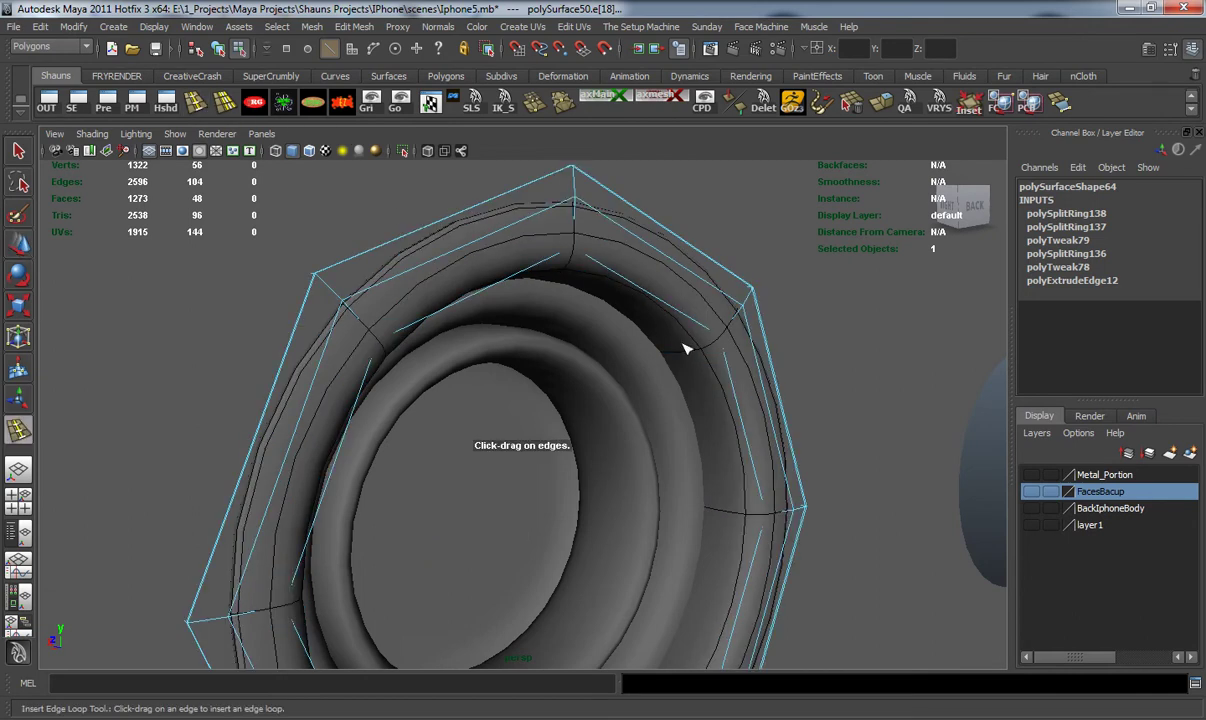
left_click_drag(672, 341, 703, 345)
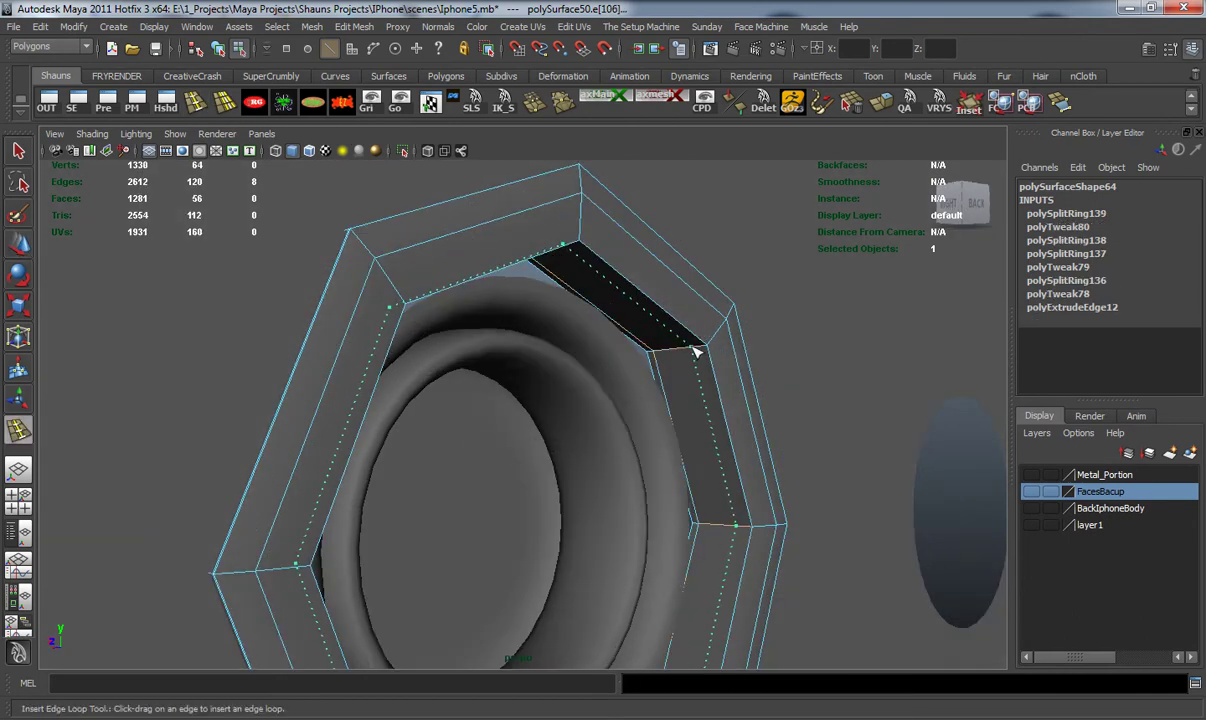
left_click(695, 350)
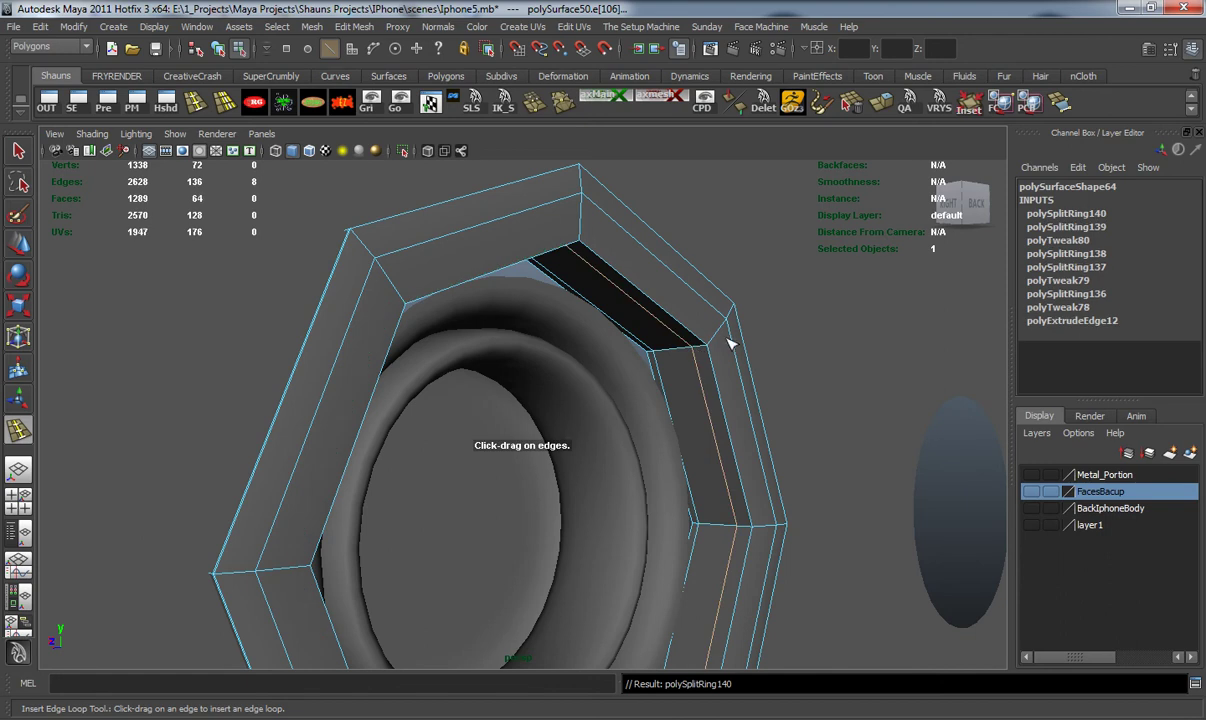
key("w")
key("3")
right_click(630, 289)
right_click_drag(660, 272, 672, 269)
right_click_drag(690, 350, 645, 405, "alt")
left_click_drag(645, 405, 505, 422, "alt")
left_click(168, 423)
left_click_drag(290, 448, 406, 465, "alt")
right_click_drag(406, 465, 433, 406, "alt")
left_click_drag(411, 385, 372, 400, "alt")
Select the recess mesh and insert a supporting edge loop around its stepped ledge.
left_click(377, 398)
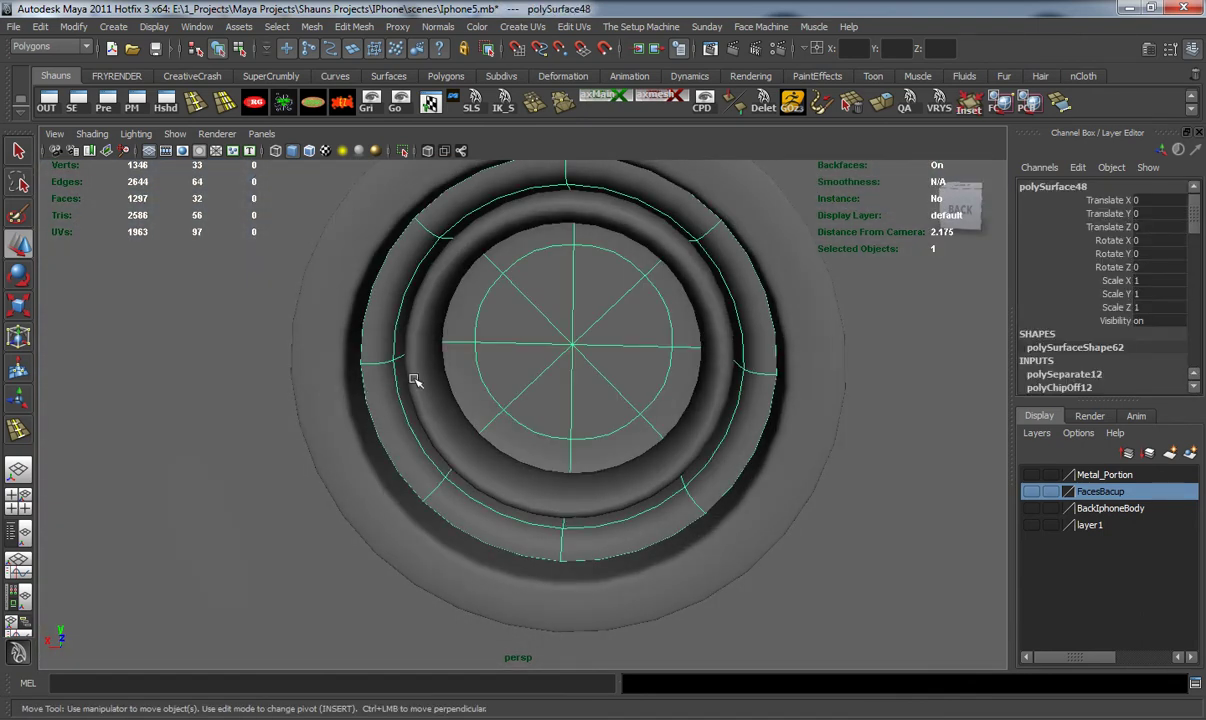
middle_click_drag(413, 380, 452, 438, "alt")
right_click_drag(452, 438, 460, 450, "alt")
left_click_drag(460, 450, 447, 441, "alt")
left_click(197, 104)
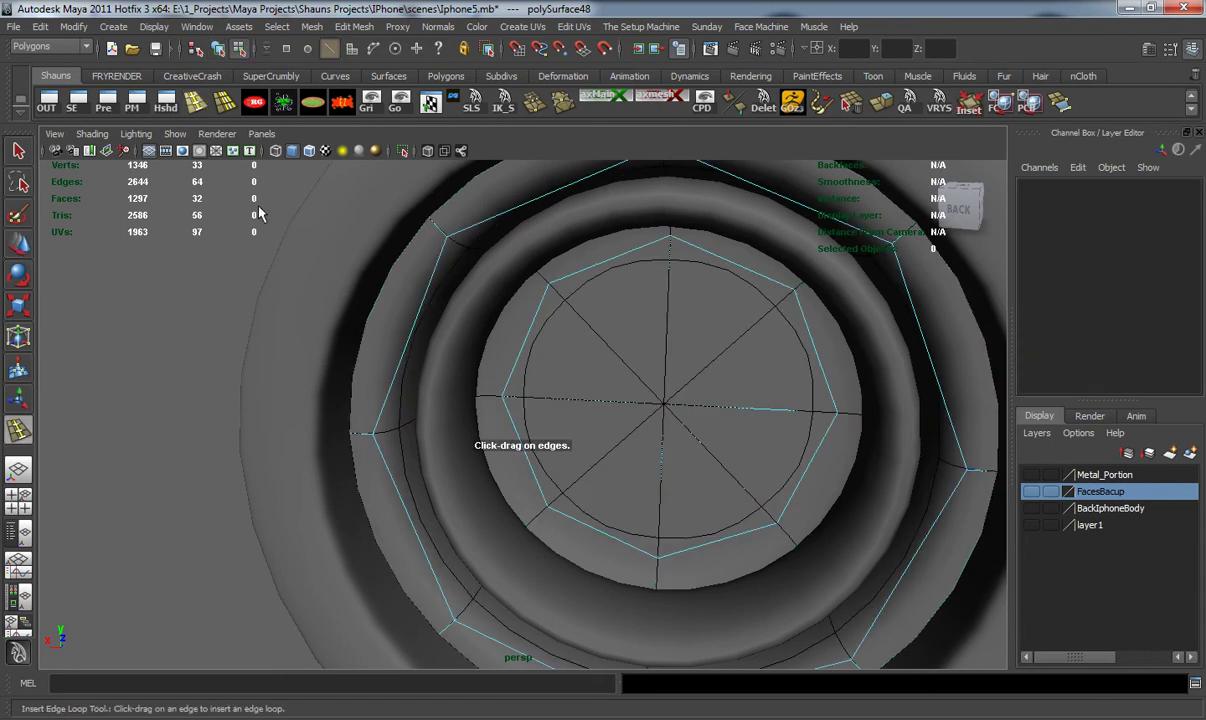
left_click_drag(359, 434, 533, 417)
key("3")
key("w")
key("1")
Insert two edge loops on the lens ring's front face, near its outer and inner edges, and return it to smoothed display.
right_click_drag(440, 392, 466, 341)
left_click(465, 339)
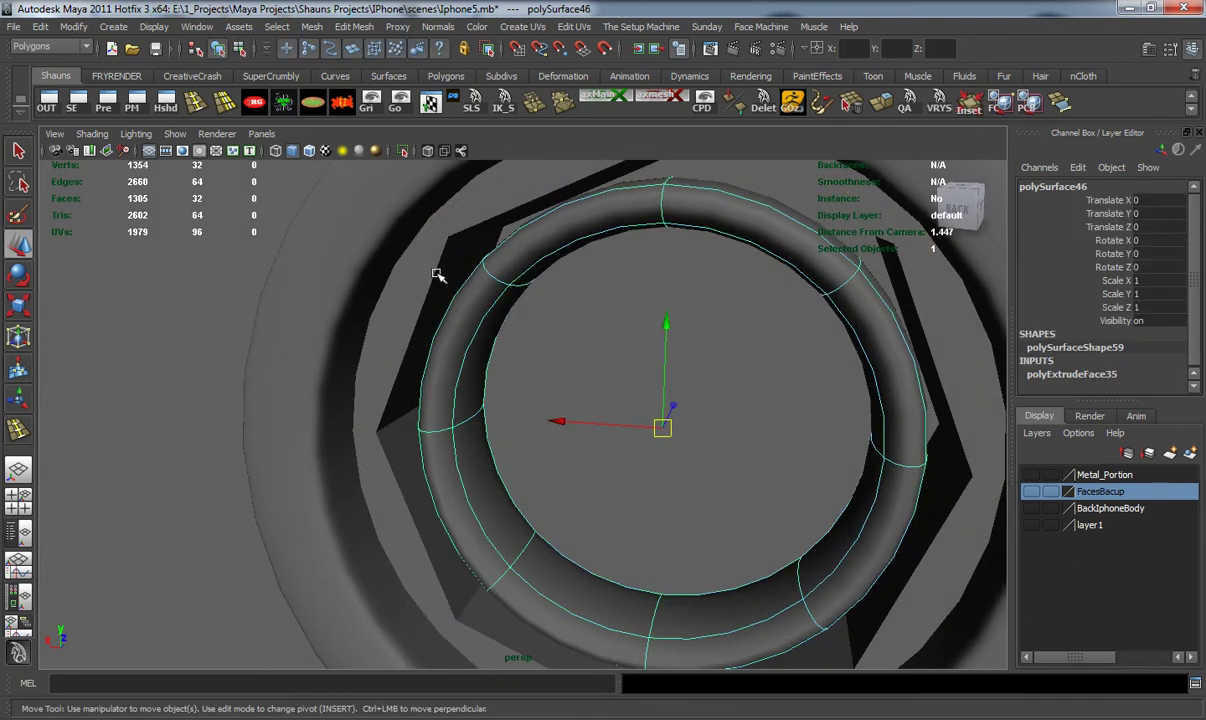
key("1")
left_click(203, 106)
left_click(478, 262)
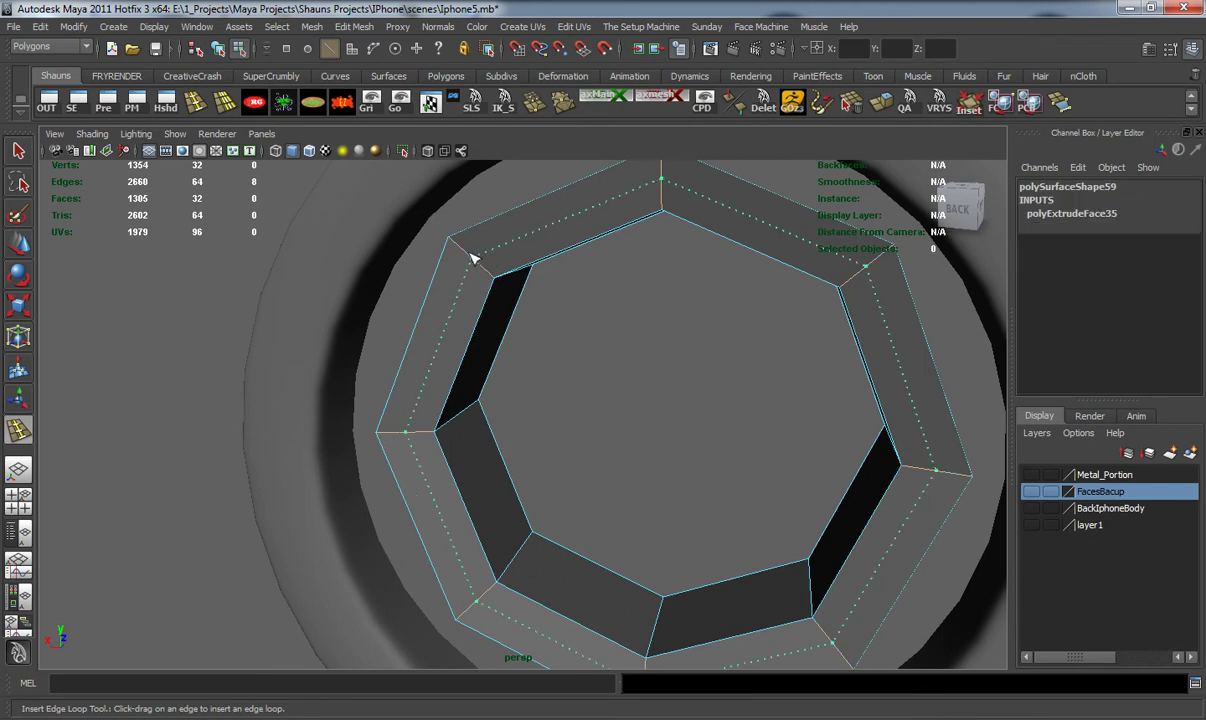
left_click_drag(460, 250, 486, 271)
key("w")
key("3")
right_click_drag(491, 269, 534, 248)
key("F8")
scroll(452, 301, "down", 10)
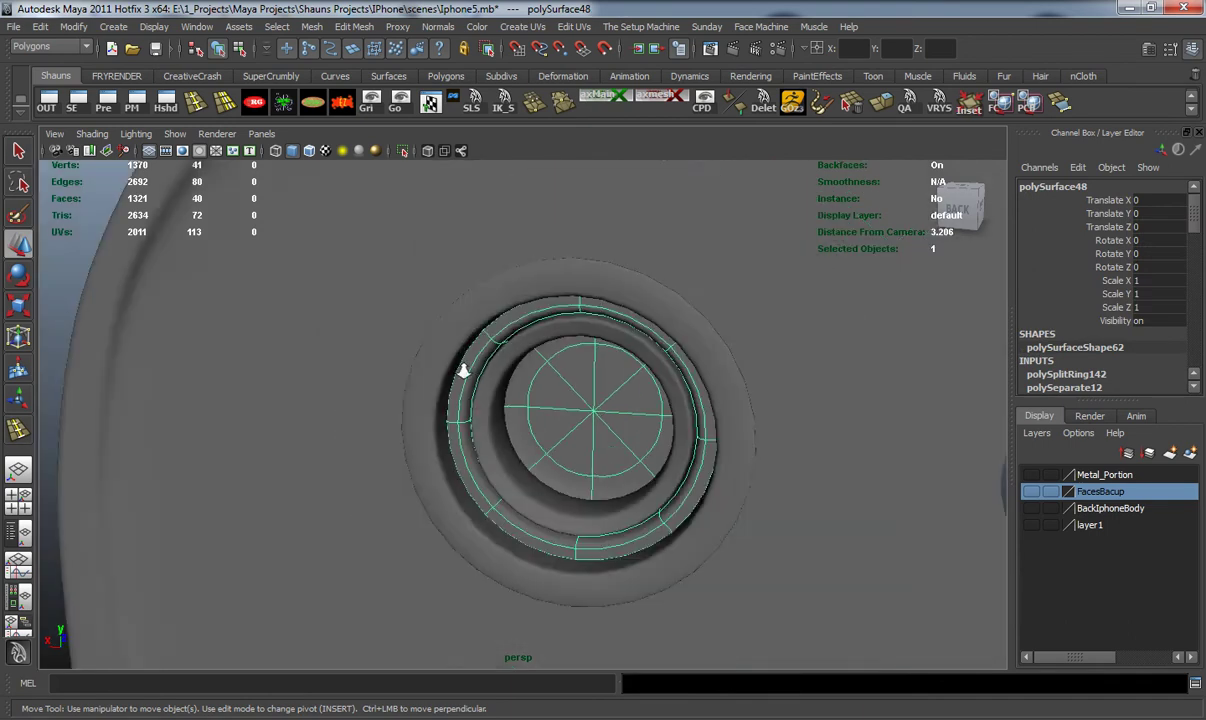
Examine the smoothed camera rim, recess and lens ring from several angles with nothing selected.
left_click(261, 408)
mouse_move(390, 418)
left_mouse_down("alt")
mouse_move(465, 399)
mouse_move(338, 404)
mouse_move(374, 420)
left_mouse_up("alt")
scroll(468, 460, "up", 8)
mouse_move(468, 460)
left_mouse_down("alt")
mouse_move(565, 434)
mouse_move(472, 441)
left_mouse_up("alt")
scroll(472, 441, "down", 12)
middle_click_drag(566, 481, 478, 319, "alt")
left_click_drag(478, 319, 581, 480, "alt")
scroll(568, 464, "up", 8)
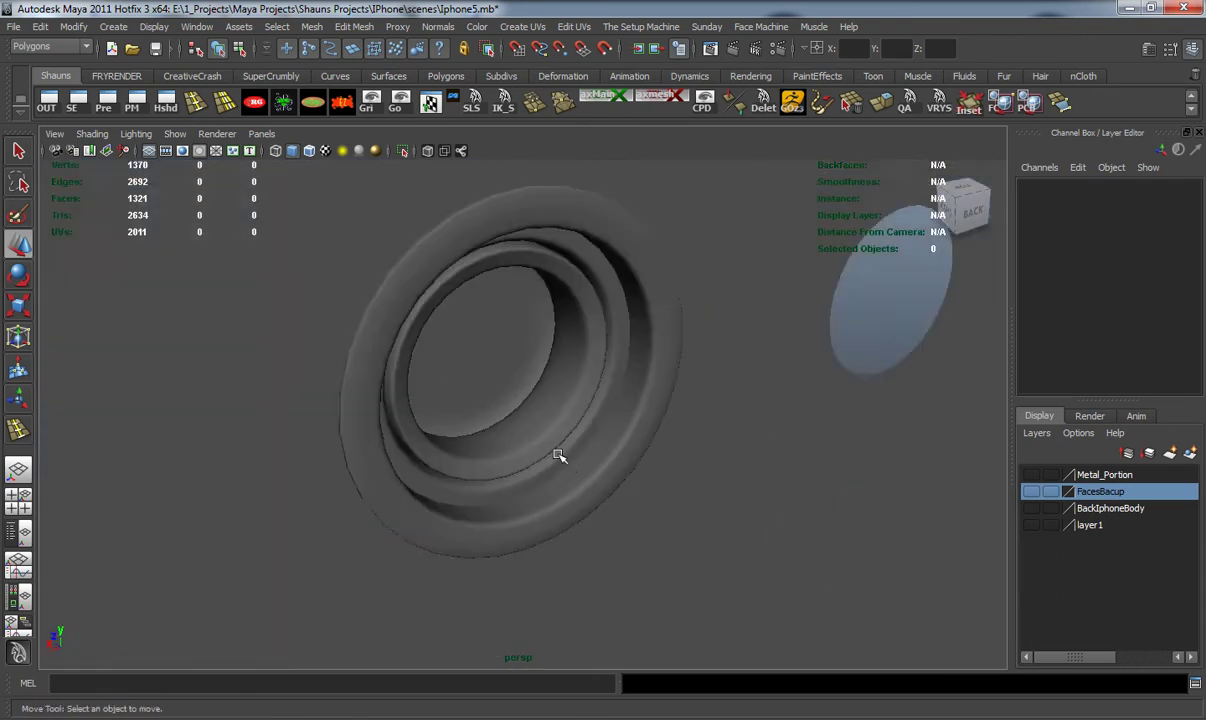
middle_click_drag(477, 383, 595, 506, "alt")
left_click_drag(447, 337, 441, 355, "alt")
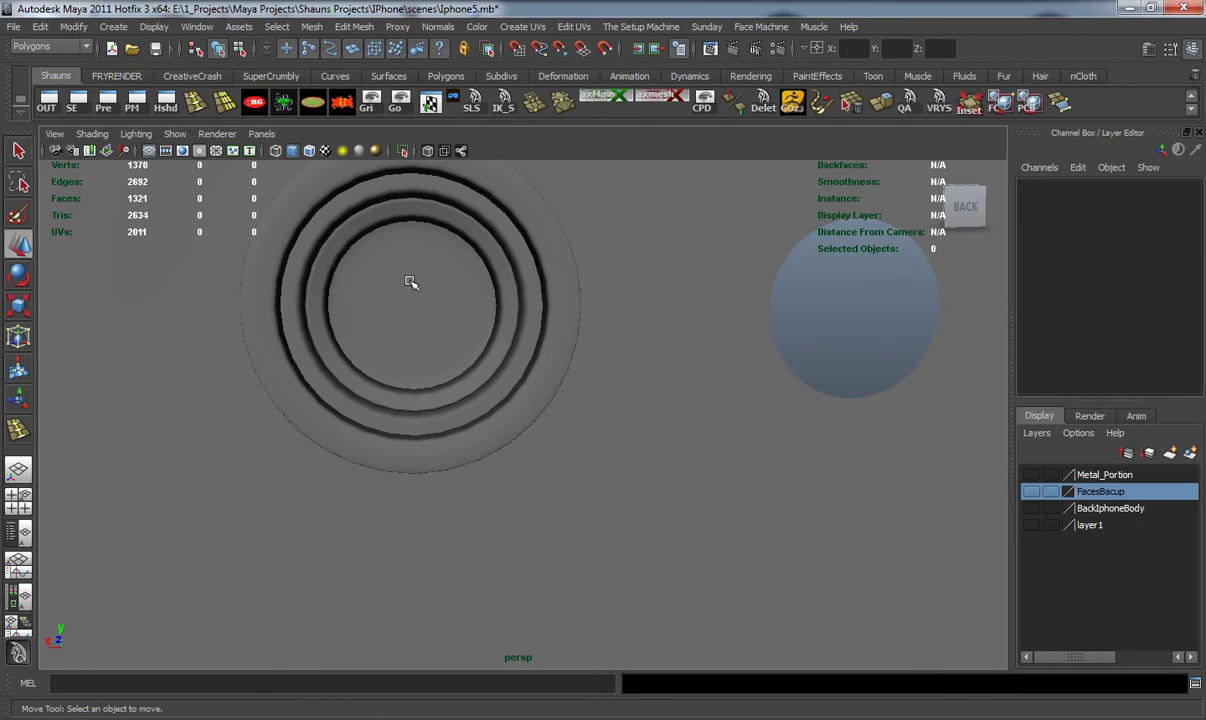
Create a polygon sphere about 0.34 in radius centred on the camera lens and set its axis and height subdivisions to 12.
left_click(445, 77)
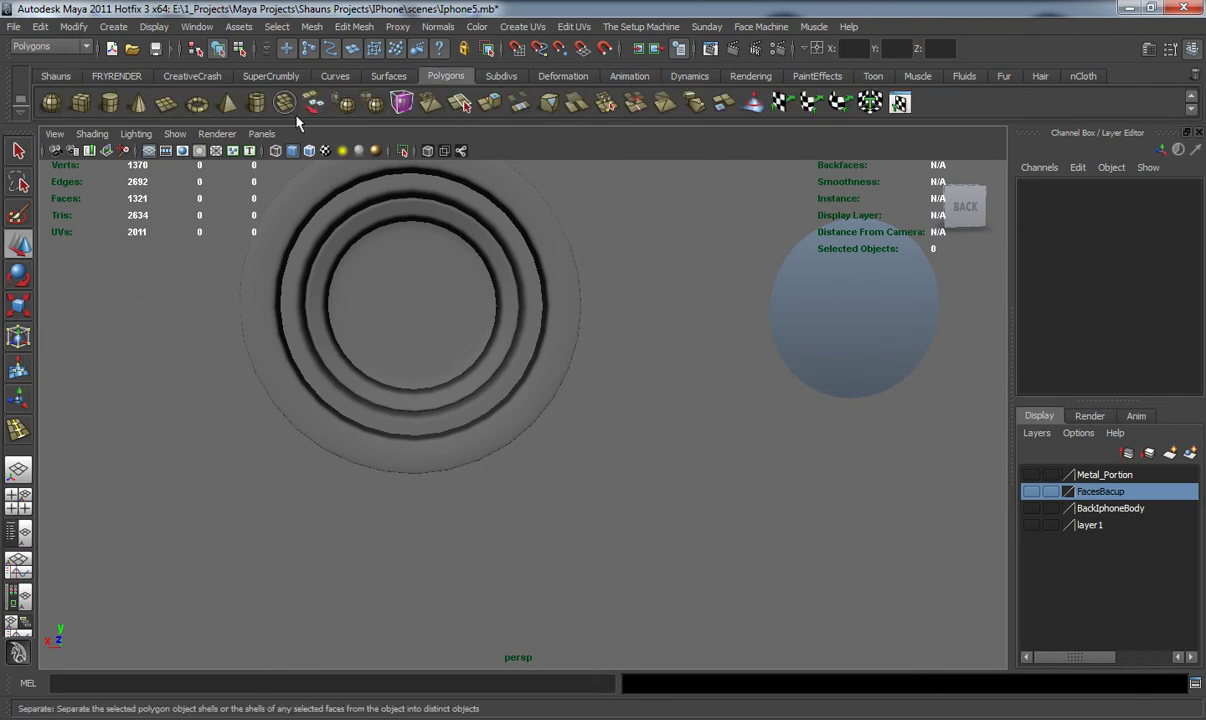
left_click(50, 102)
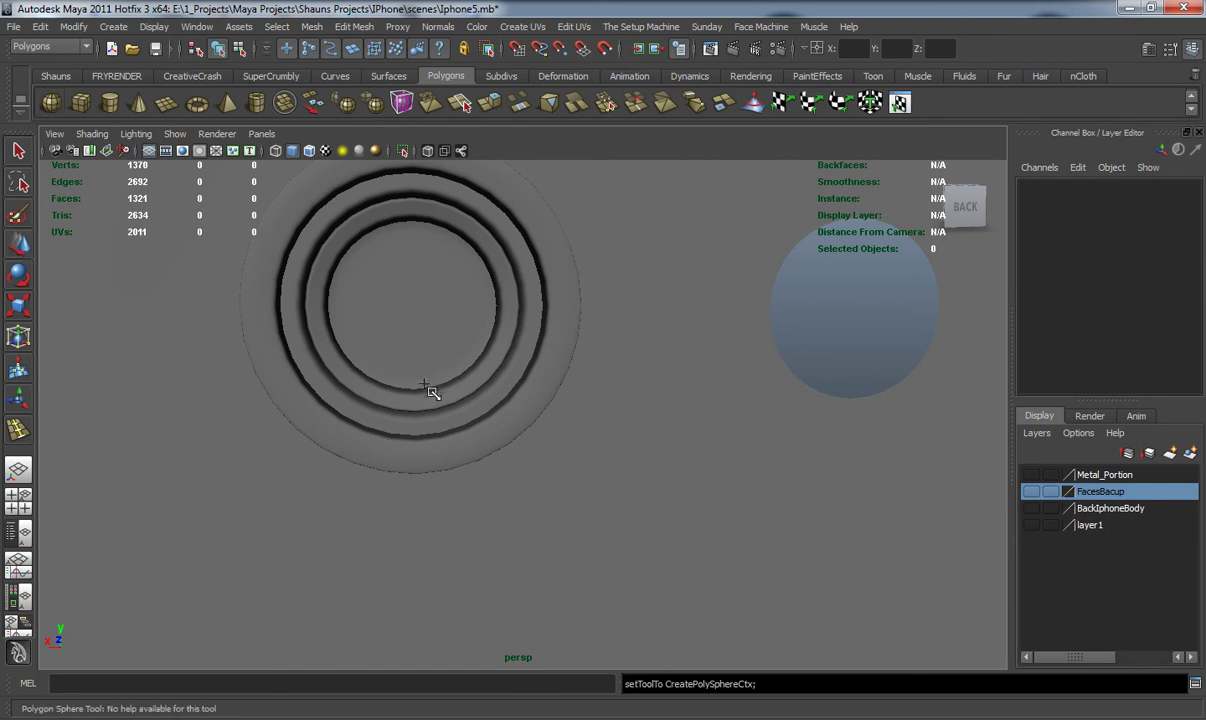
key("space")
key("space")
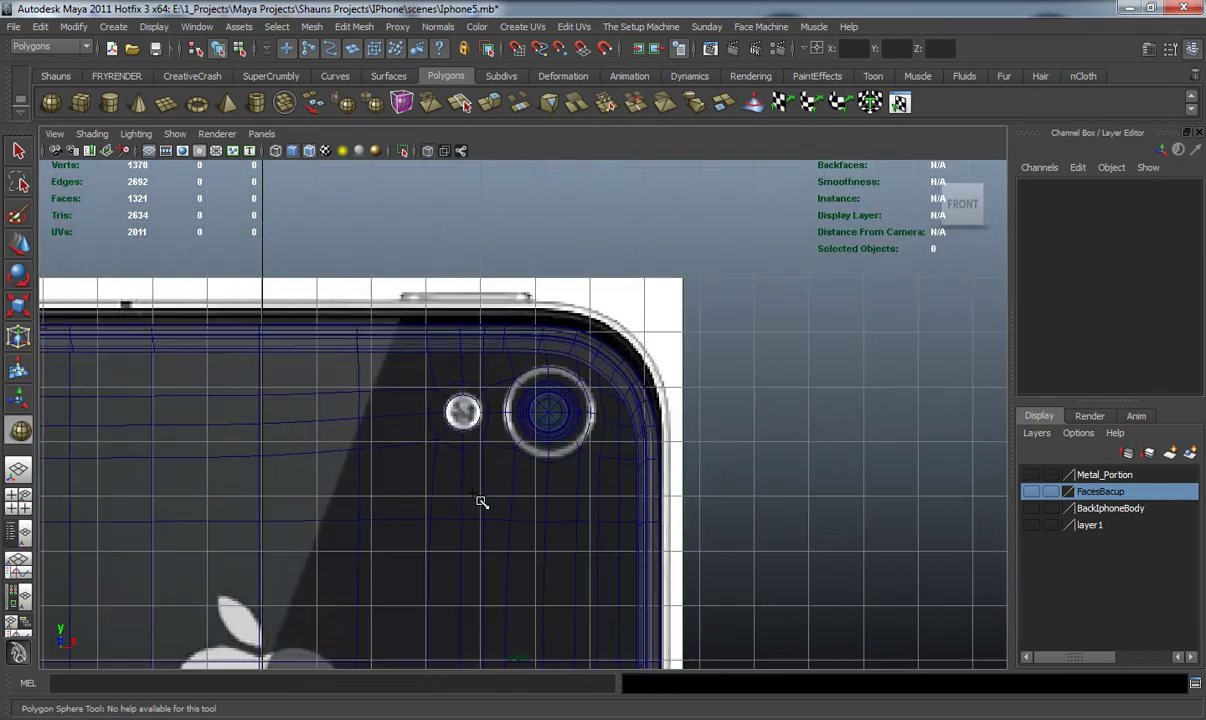
scroll(538, 479, "up", 5)
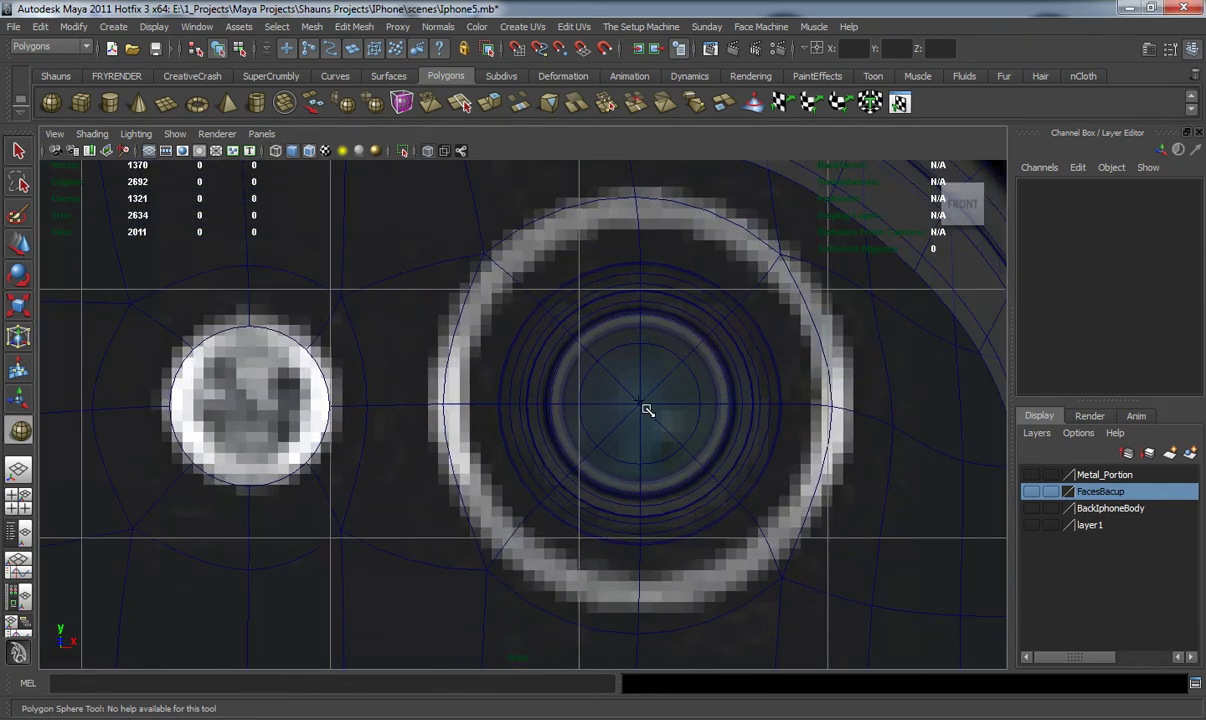
left_click_drag(663, 427, 732, 486)
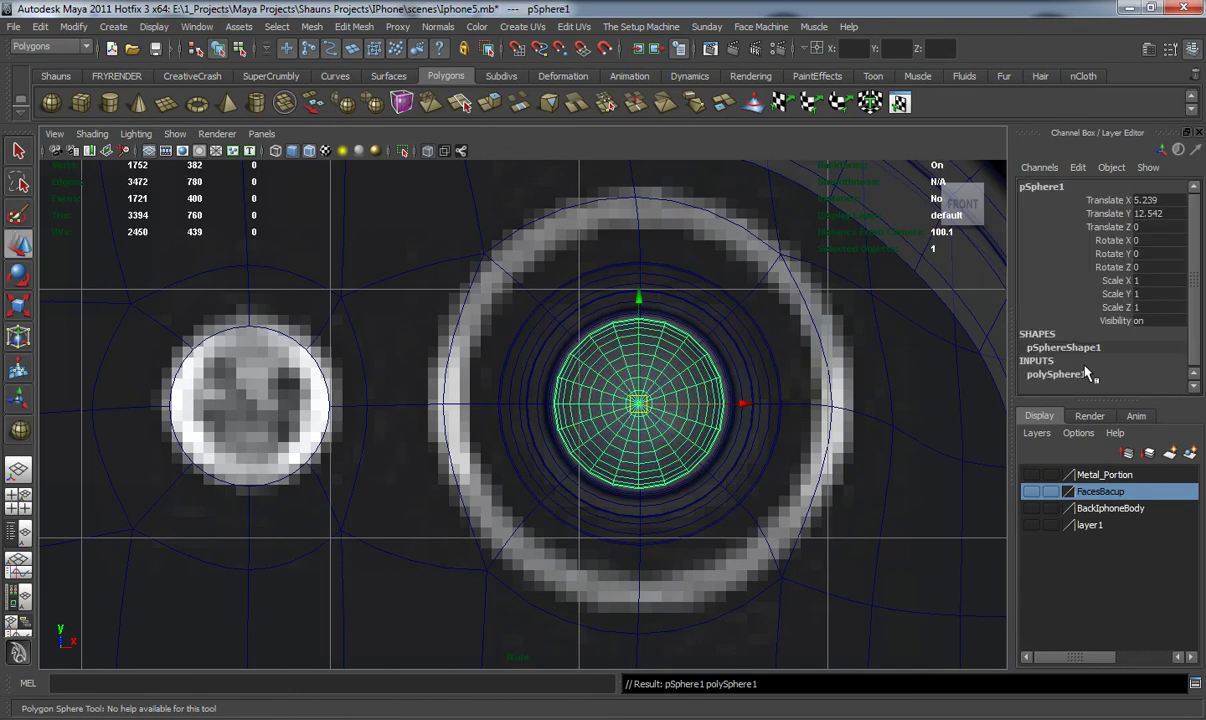
left_click(1060, 374)
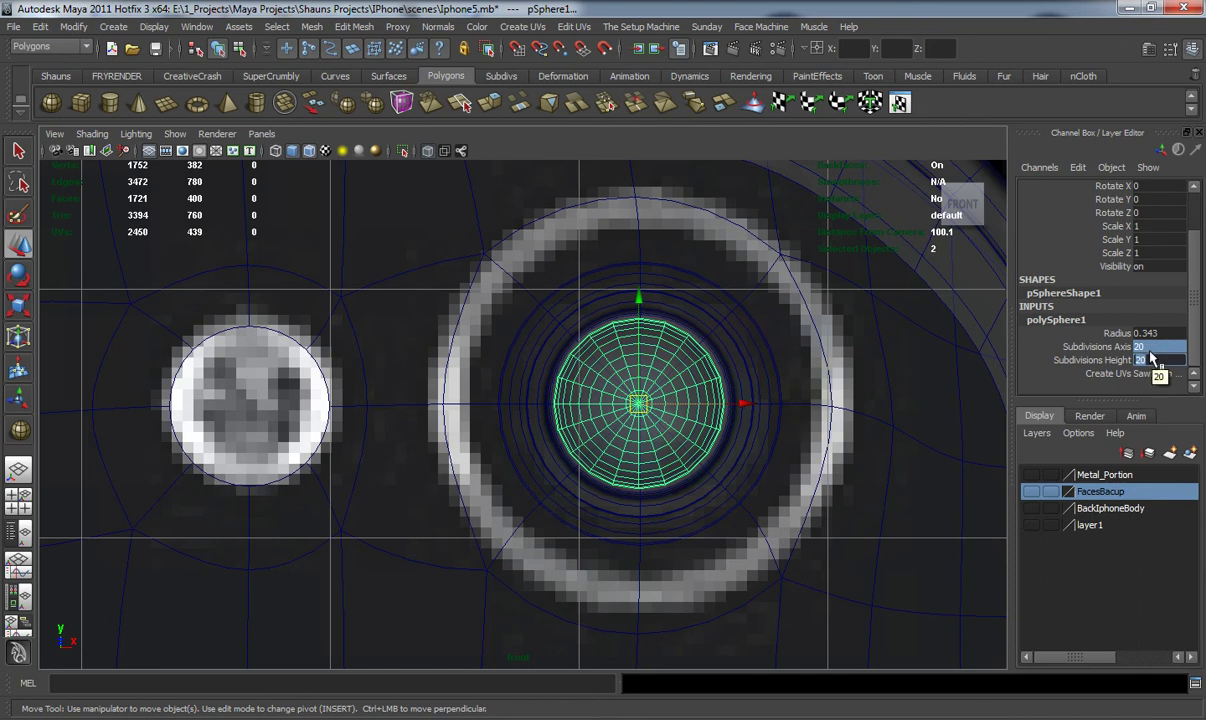
key("Return")
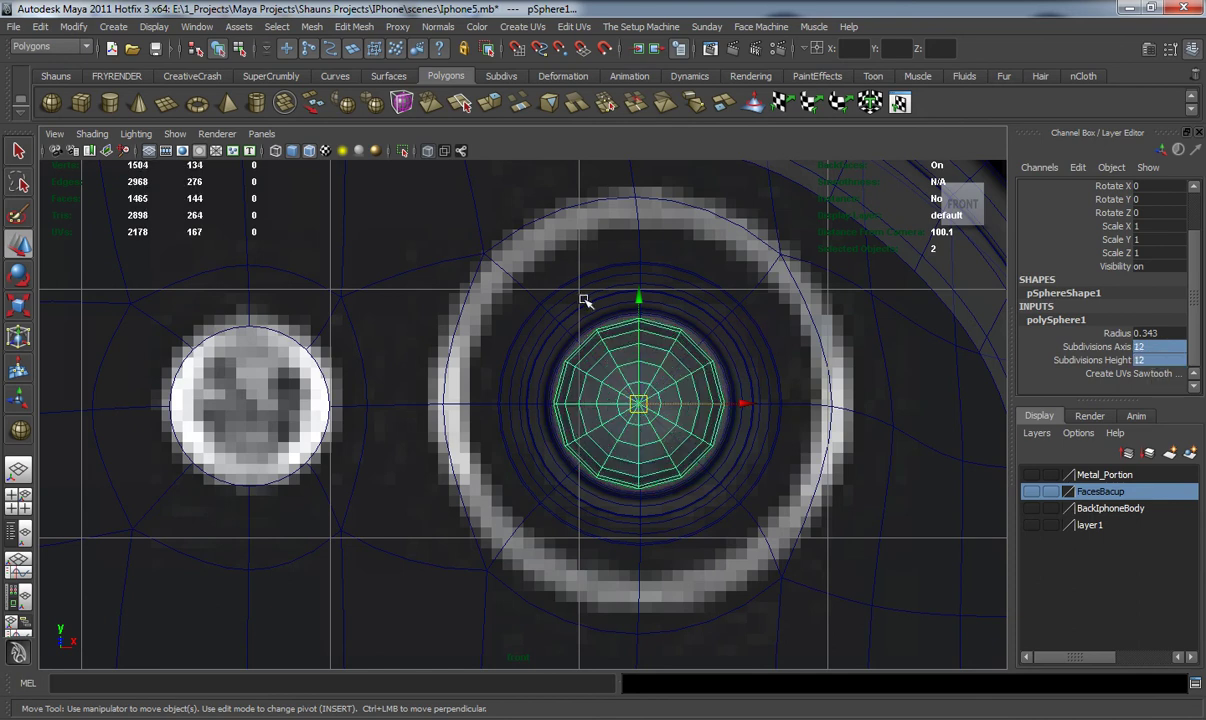
Move the sphere along Z to about -1.87, clear of the phone body.
key("space")
key("space")
left_click_drag(789, 347, 362, 320, "alt")
left_click_drag(281, 311, 606, 326)
Delete the half of the sphere's faces nearest the phone body and return to object selection.
right_click_drag(606, 326, 658, 290, "alt")
middle_click_drag(658, 290, 585, 367, "alt")
left_click_drag(585, 367, 616, 326, "alt")
right_click_drag(668, 268, 669, 302)
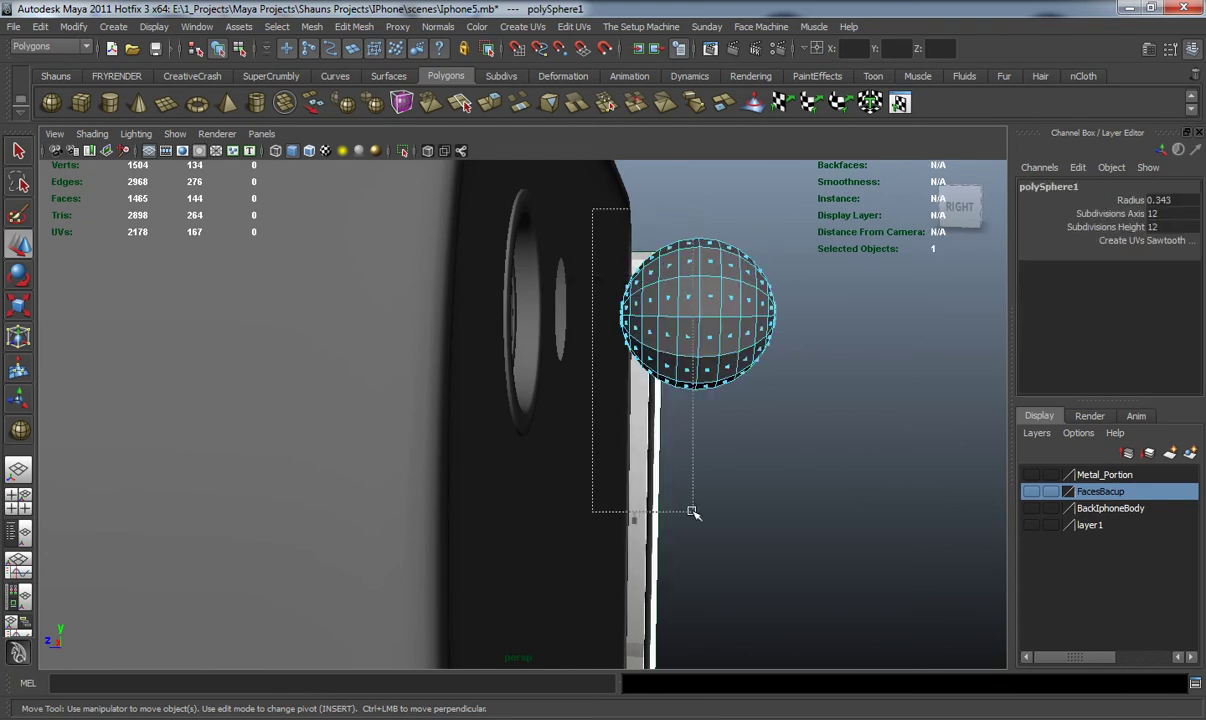
left_click_drag(697, 512, 700, 480)
key("Delete")
right_click_drag(721, 323, 747, 311)
left_click(747, 311)
Flatten the half-sphere to about 0.64 in Z, freeze its transforms, centre its pivot and delete its history.
key("r")
left_click_drag(565, 316, 597, 325)
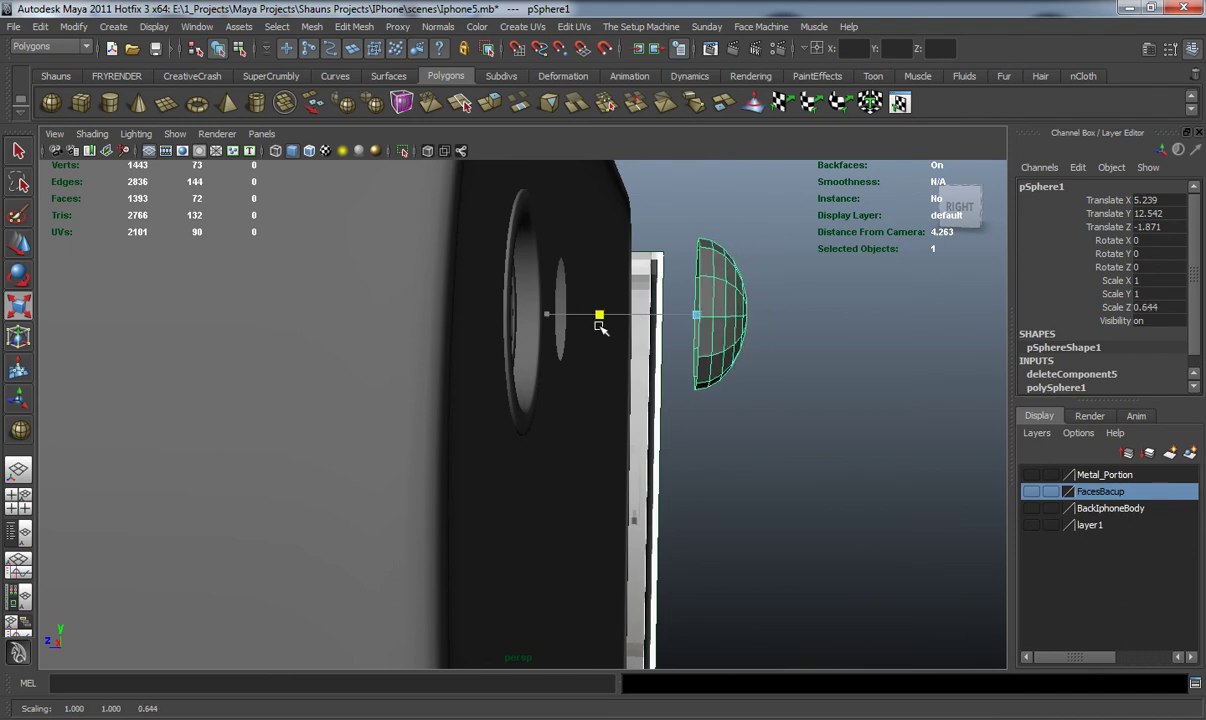
left_click(790, 385)
left_click_drag(813, 404, 650, 438, "alt")
left_click(596, 407)
left_click_drag(480, 428, 539, 433, "alt")
left_click(56, 76)
left_click(343, 101)
Move the half-sphere about 1.007 along Z so it sits inside the lens ring.
key("w")
left_click_drag(563, 402, 237, 371)
middle_click_drag(237, 368, 471, 460, "alt")
scroll(522, 441, "up", 4)
mouse_move(522, 441)
left_mouse_down("alt")
mouse_move(528, 425)
mouse_move(535, 440)
left_mouse_up("alt")
Rotate the half-sphere to about -1.16 on Y and flatten it to a Z scale of about 0.58.
key("e")
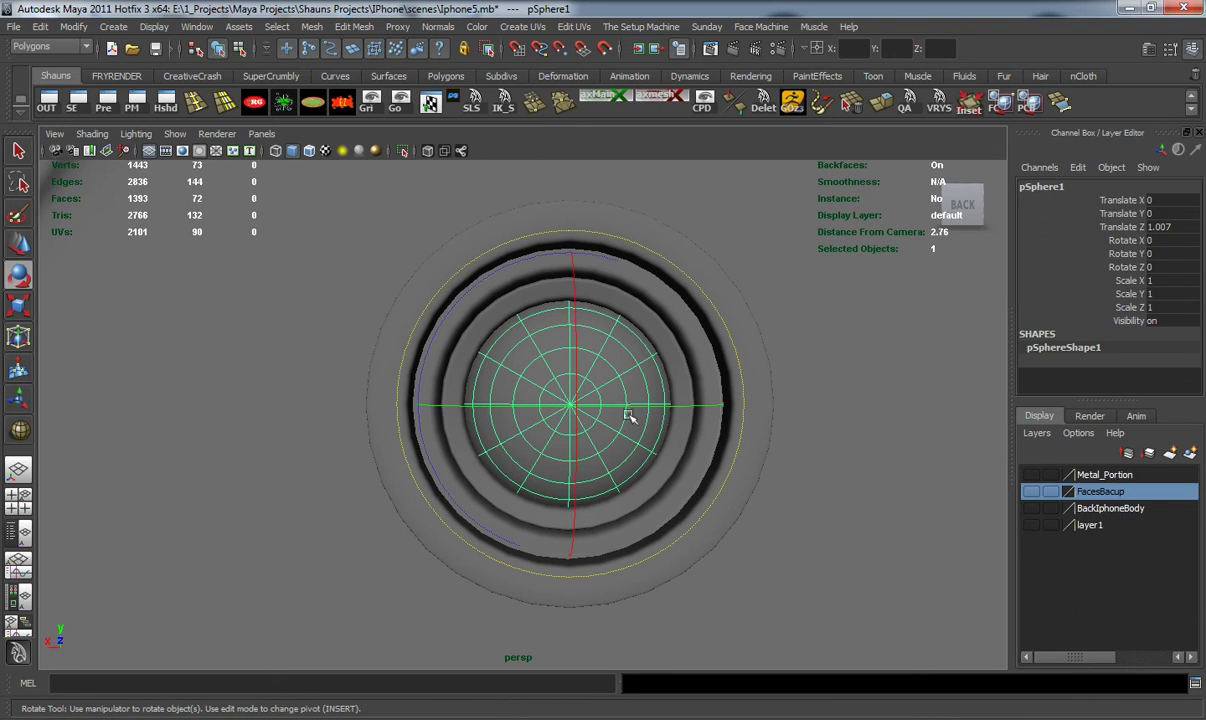
key("w")
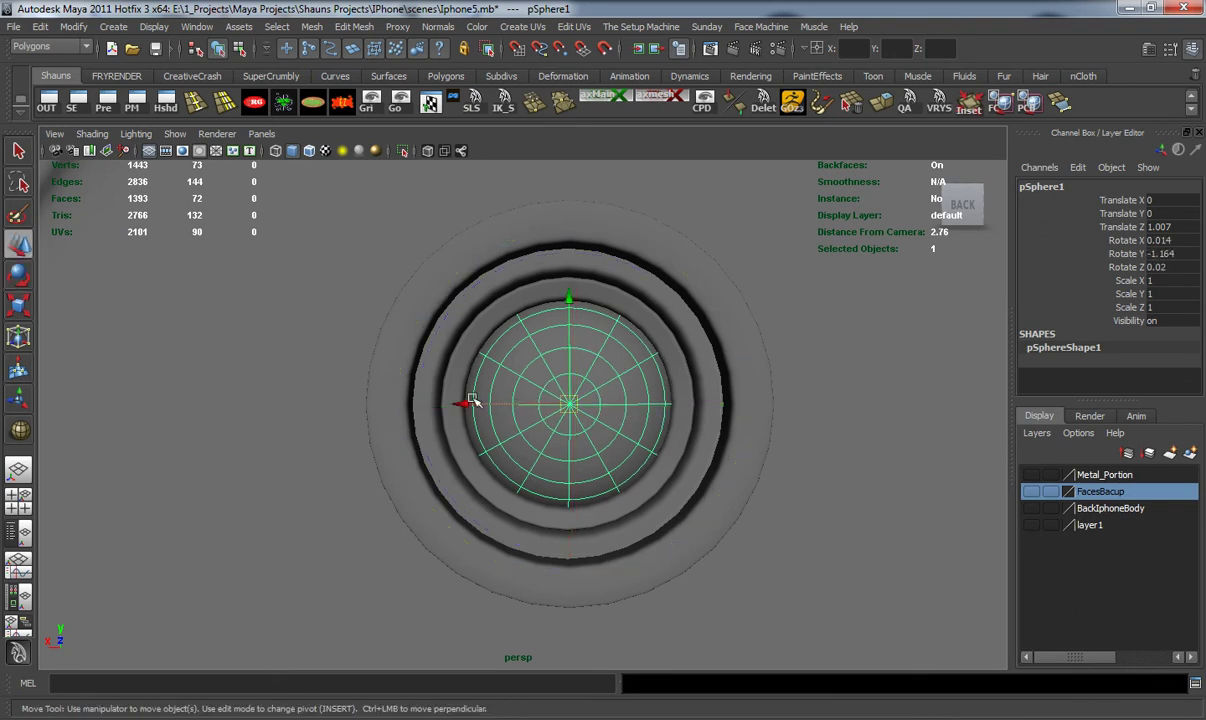
left_click_drag(464, 401, 355, 346, "alt")
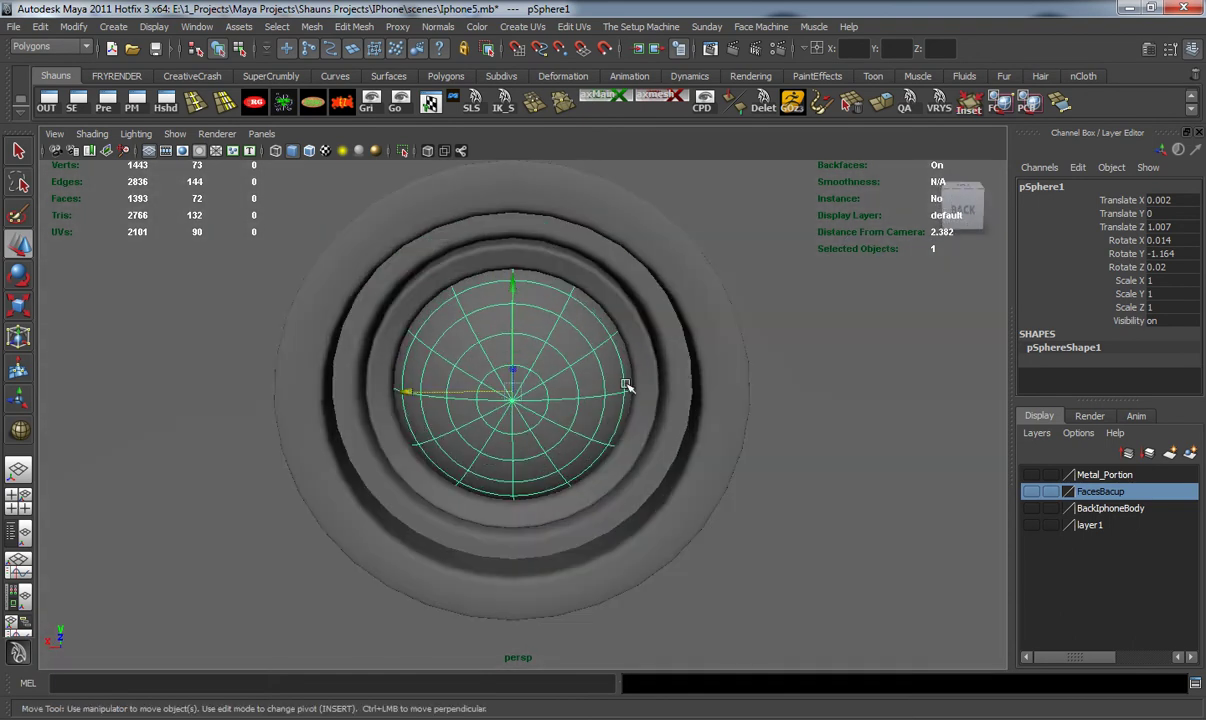
left_click_drag(424, 443, 520, 440, "alt")
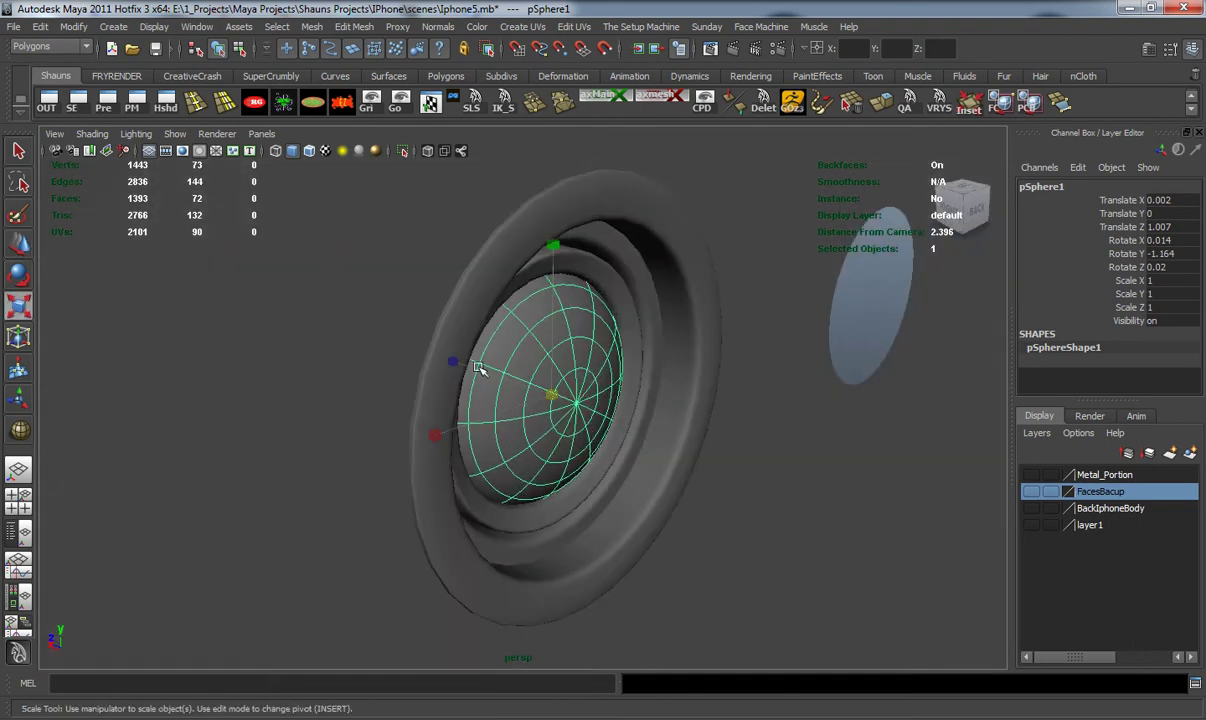
mouse_move(467, 375)
left_mouse_down("alt")
mouse_move(528, 391)
mouse_move(473, 386)
left_mouse_up("alt")
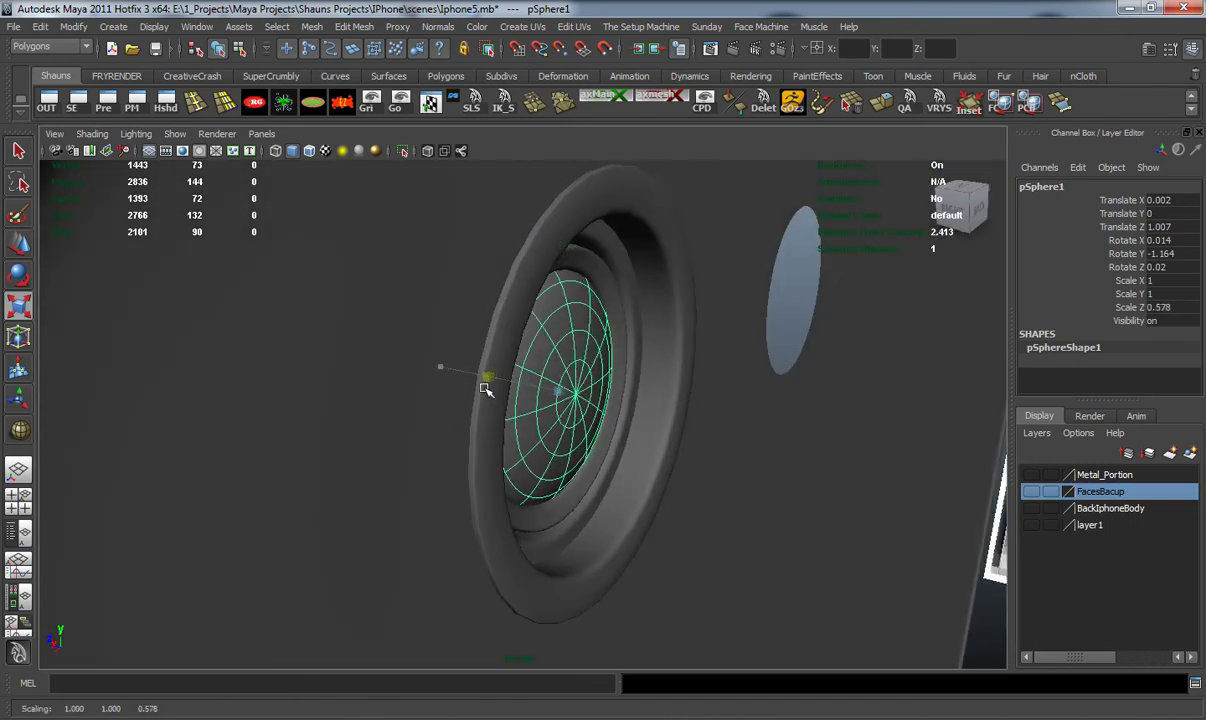
Duplicate the lens dome as a cover disc scaled to about 1.52 in X and Y and 0.2 in Z, positioned at Z 0.874.
left_click_drag(483, 413, 428, 397, "alt")
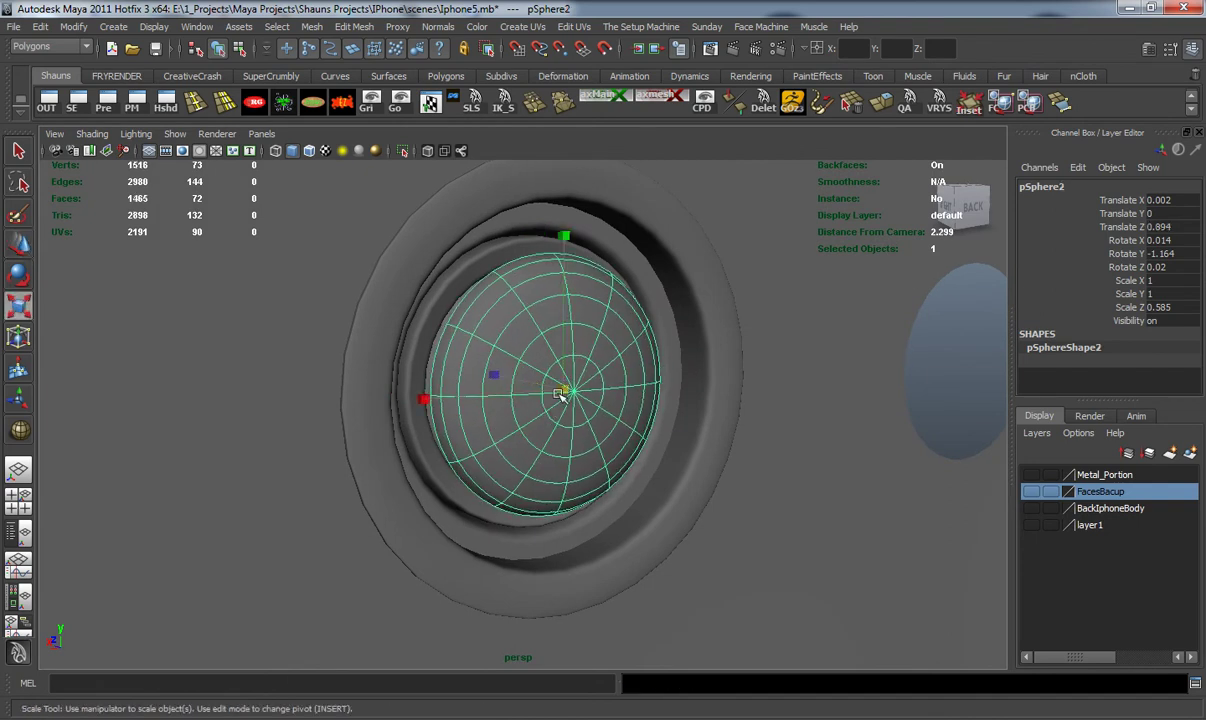
middle_click_drag(630, 403, 660, 411)
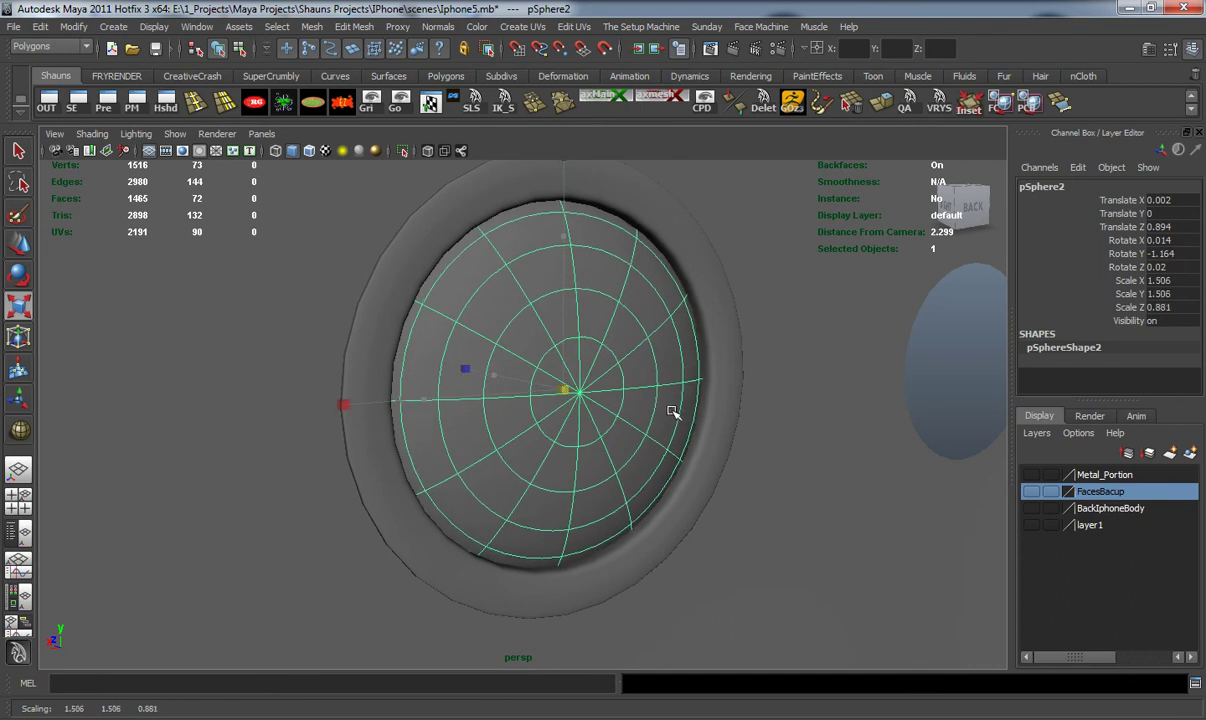
left_click_drag(660, 413, 271, 356, "alt")
left_click_drag(230, 435, 275, 454, "alt")
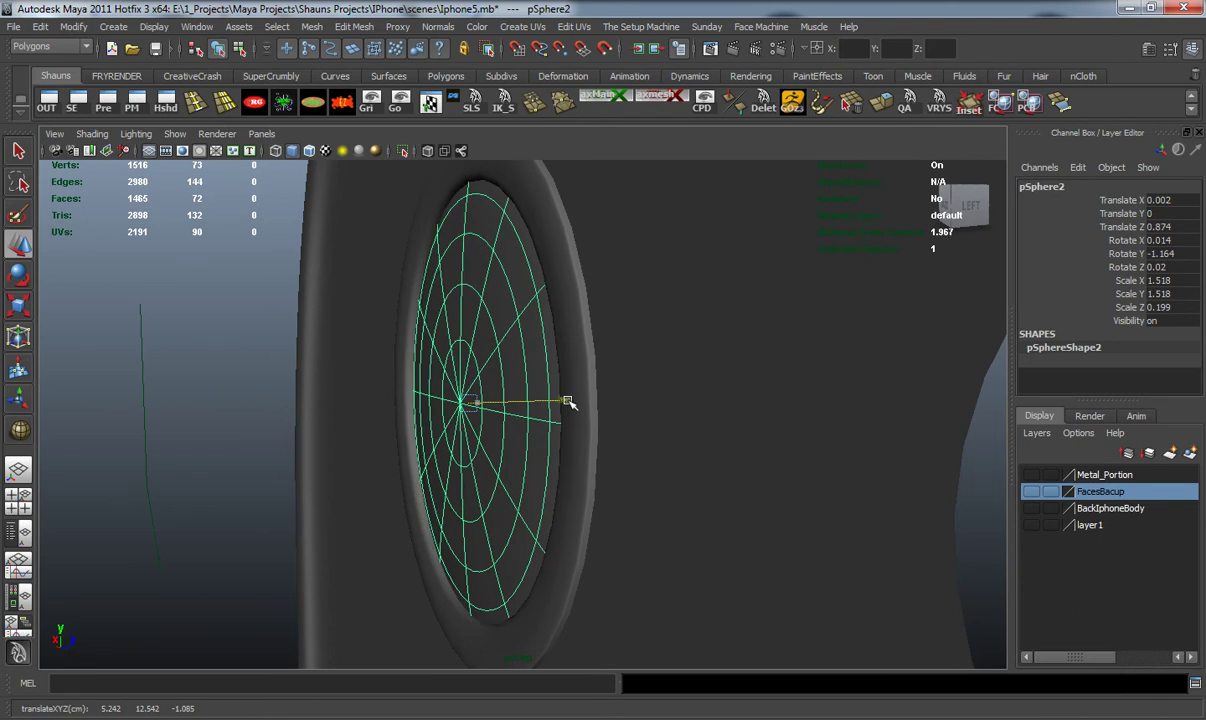
Insert two edge loops near the cover disc's outer edge, display it smoothed, and deselect it.
left_click_drag(492, 418, 581, 418, "alt")
key("1")
left_click_drag(506, 401, 535, 401, "alt")
left_click(191, 109)
middle_click_drag(391, 219, 396, 318, "alt")
key("4")
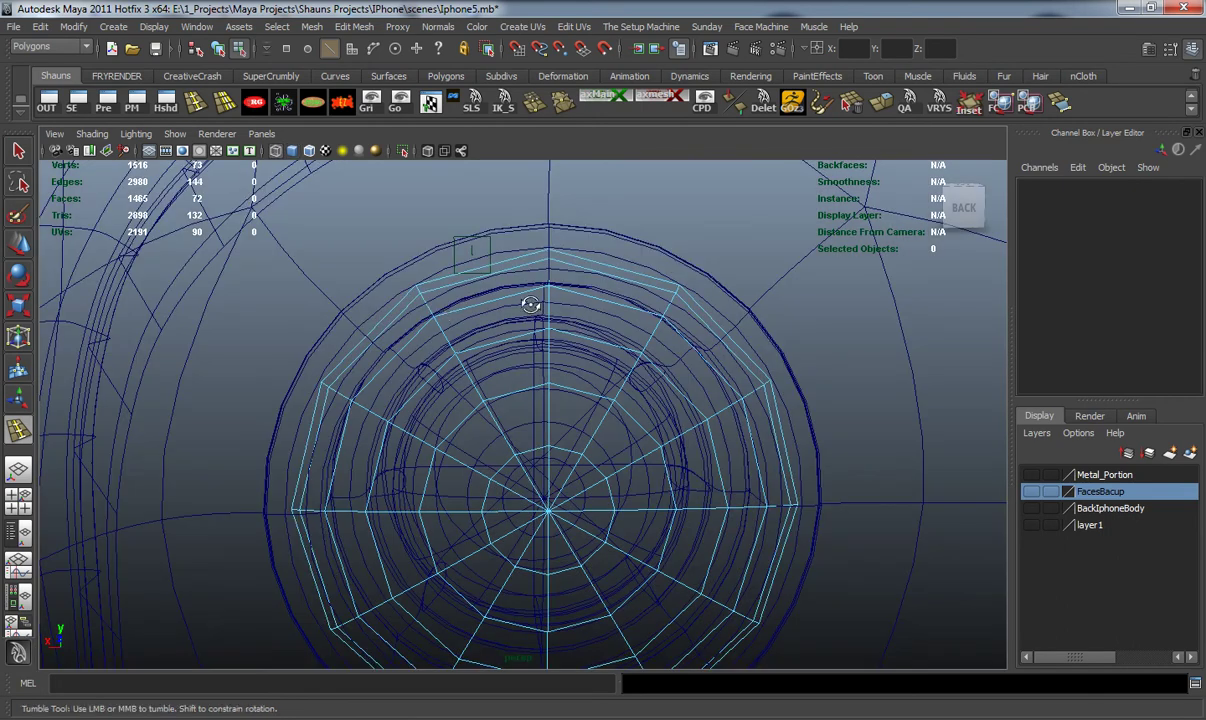
left_click_drag(532, 305, 568, 318, "alt")
scroll(566, 316, "up", 3)
middle_click_drag(551, 296, 543, 360, "alt")
scroll(543, 360, "up", 4)
left_click_drag(533, 330, 529, 264)
key("3")
key("w")
scroll(525, 352, "down", 5)
left_click_drag(520, 360, 465, 370, "alt")
middle_click_drag(465, 370, 418, 302, "alt")
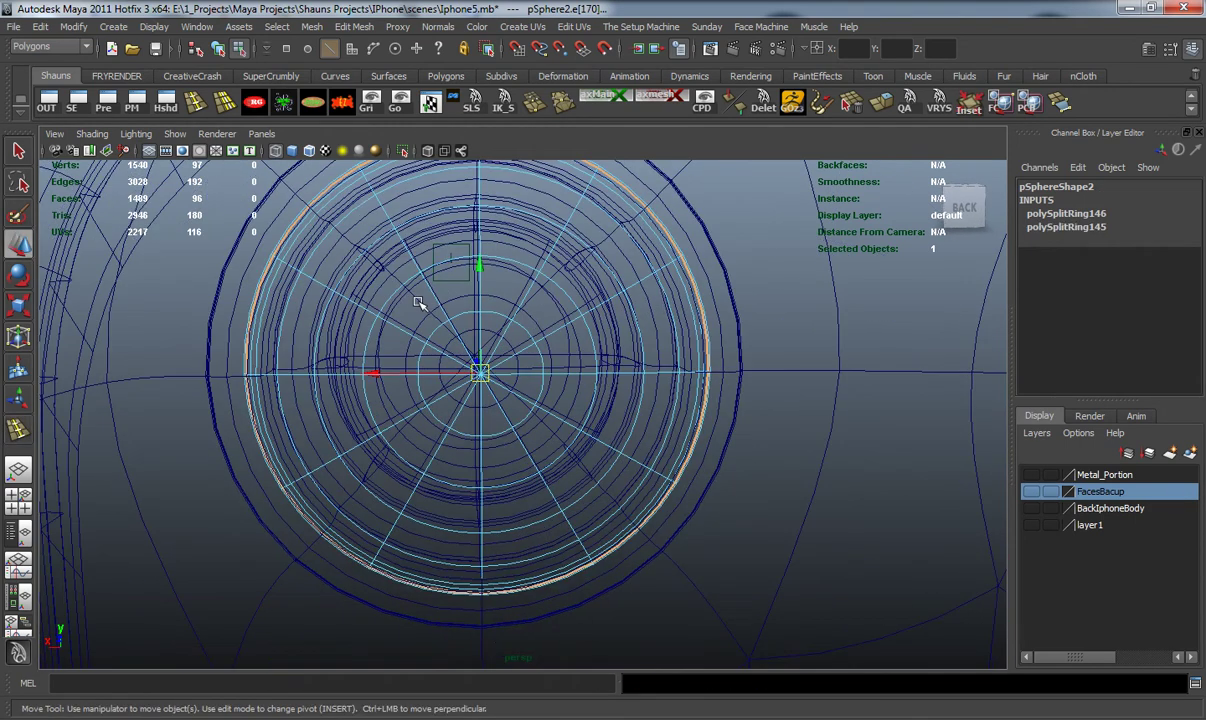
key("5")
right_click_drag(428, 297, 480, 276)
scroll(385, 388, "down", 8)
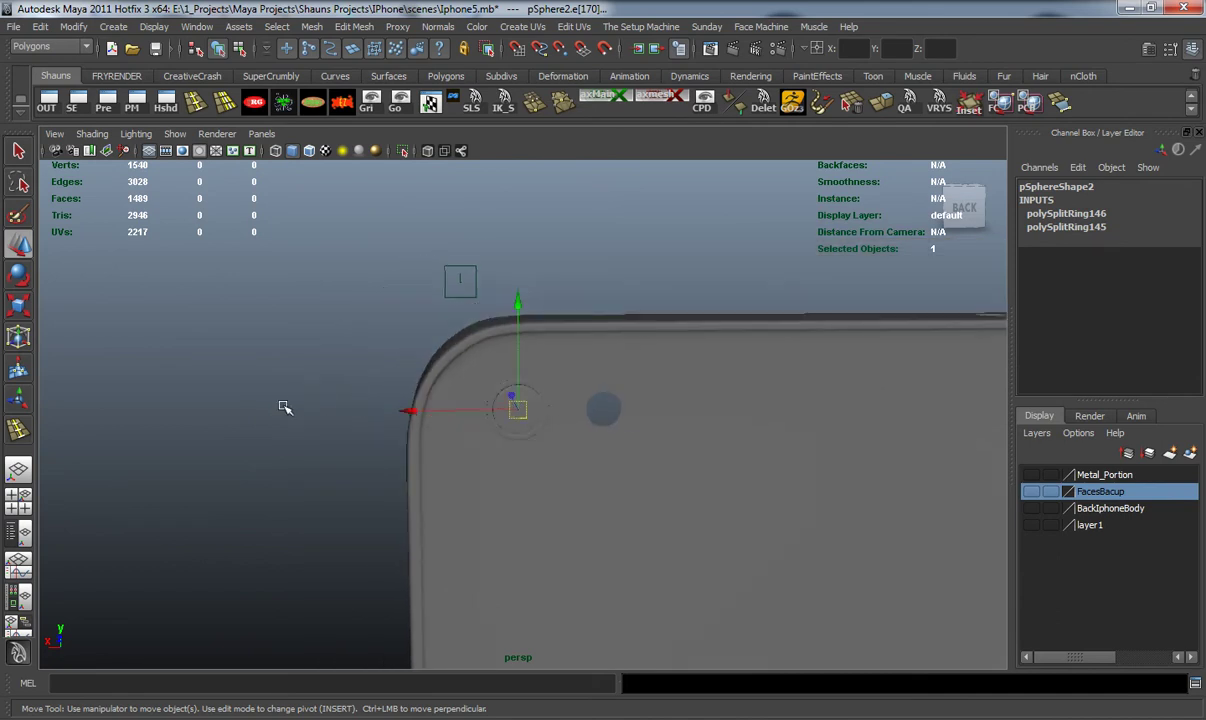
left_click(295, 404)
Select the phone's back body mesh and insert two supporting edge loops inside the narrow groove along its border.
left_click_drag(377, 423, 272, 421, "alt")
middle_click_drag(374, 446, 374, 431, "alt")
scroll(374, 431, "up", 6)
left_click_drag(400, 433, 456, 449, "alt")
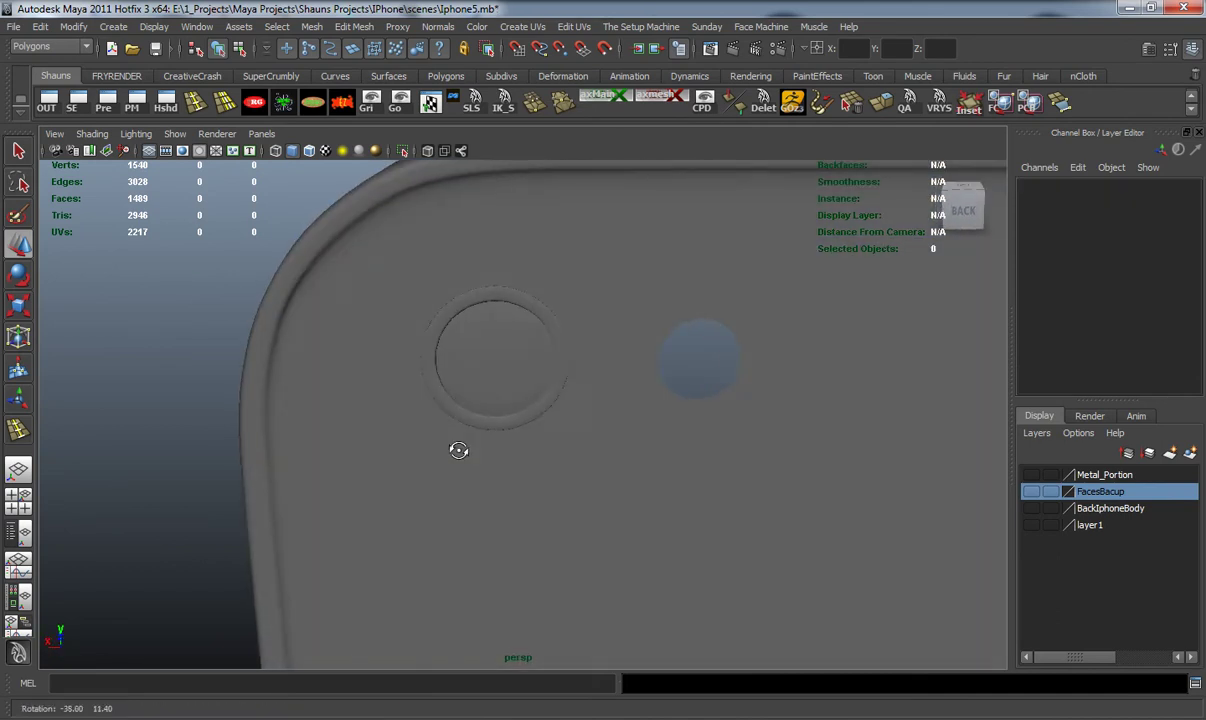
left_click(409, 434)
scroll(431, 422, "up", 5)
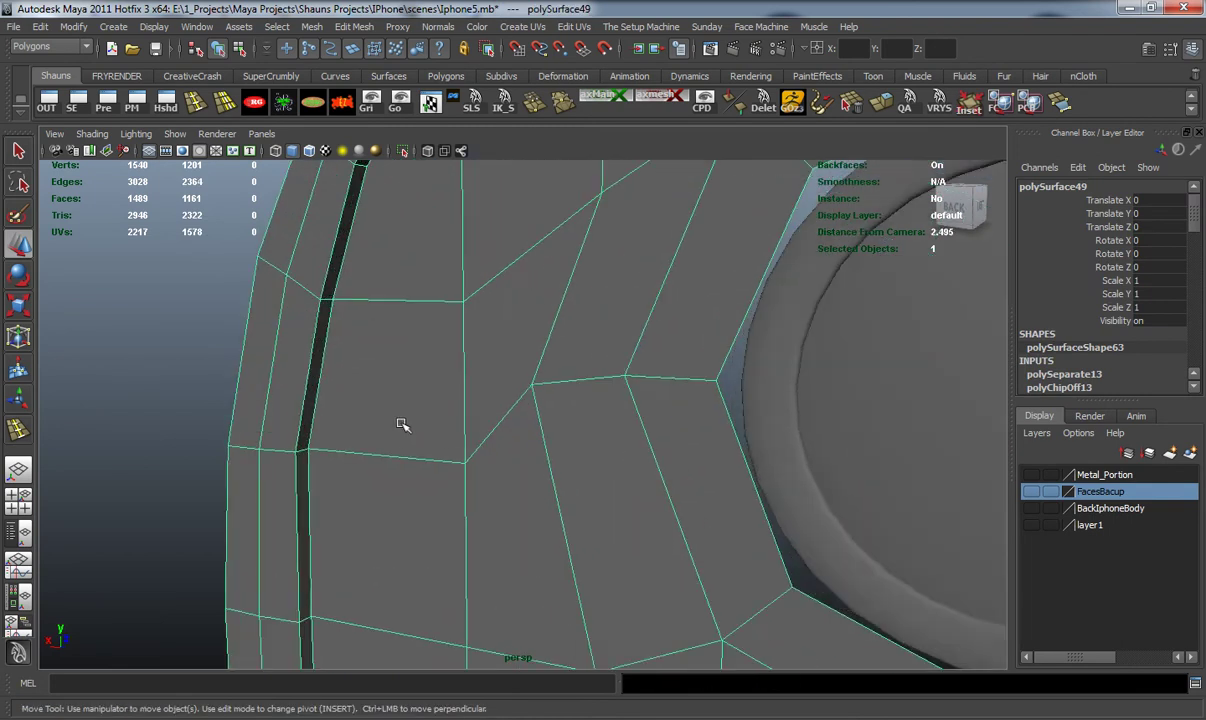
left_click_drag(402, 425, 333, 382, "alt")
left_click(196, 110)
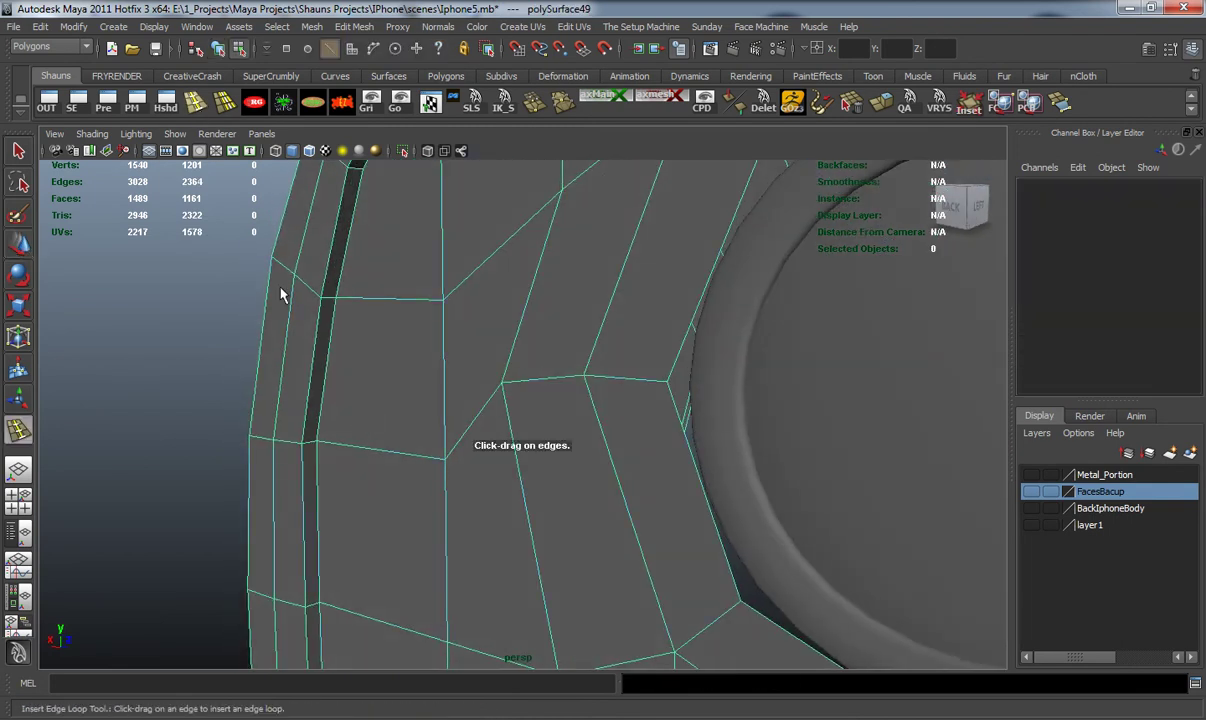
scroll(288, 288, "up", 3)
left_click(285, 304)
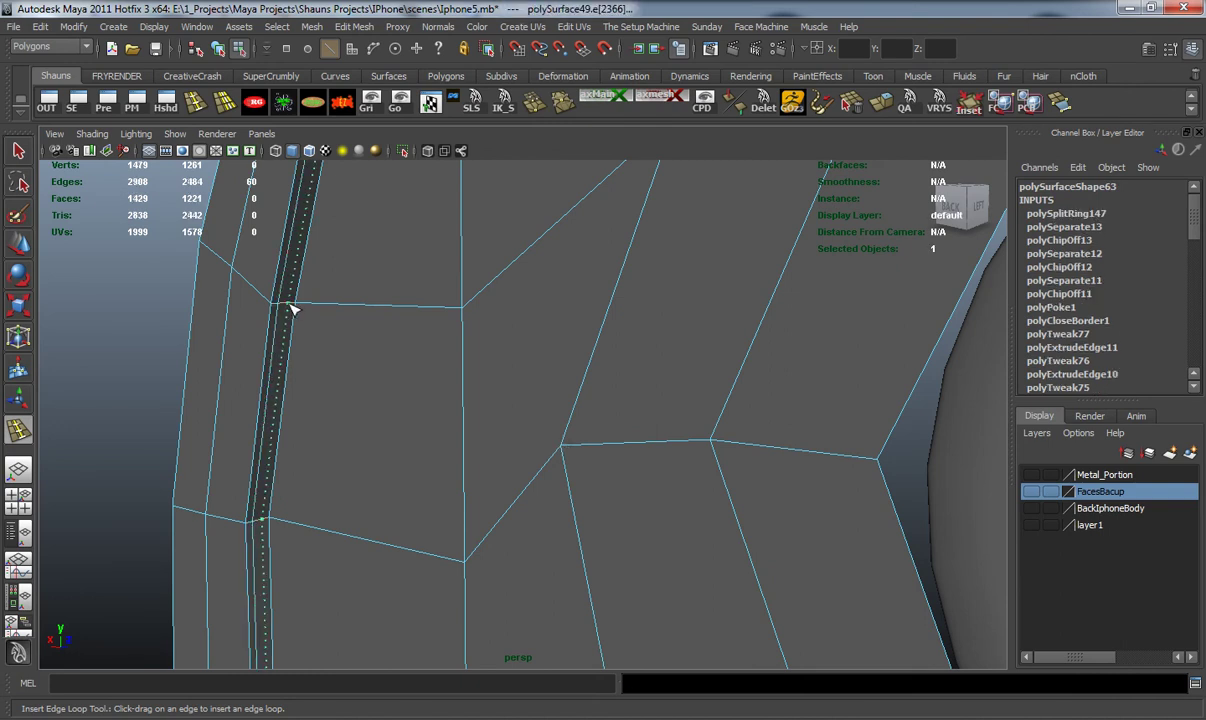
left_click_drag(290, 309, 285, 303)
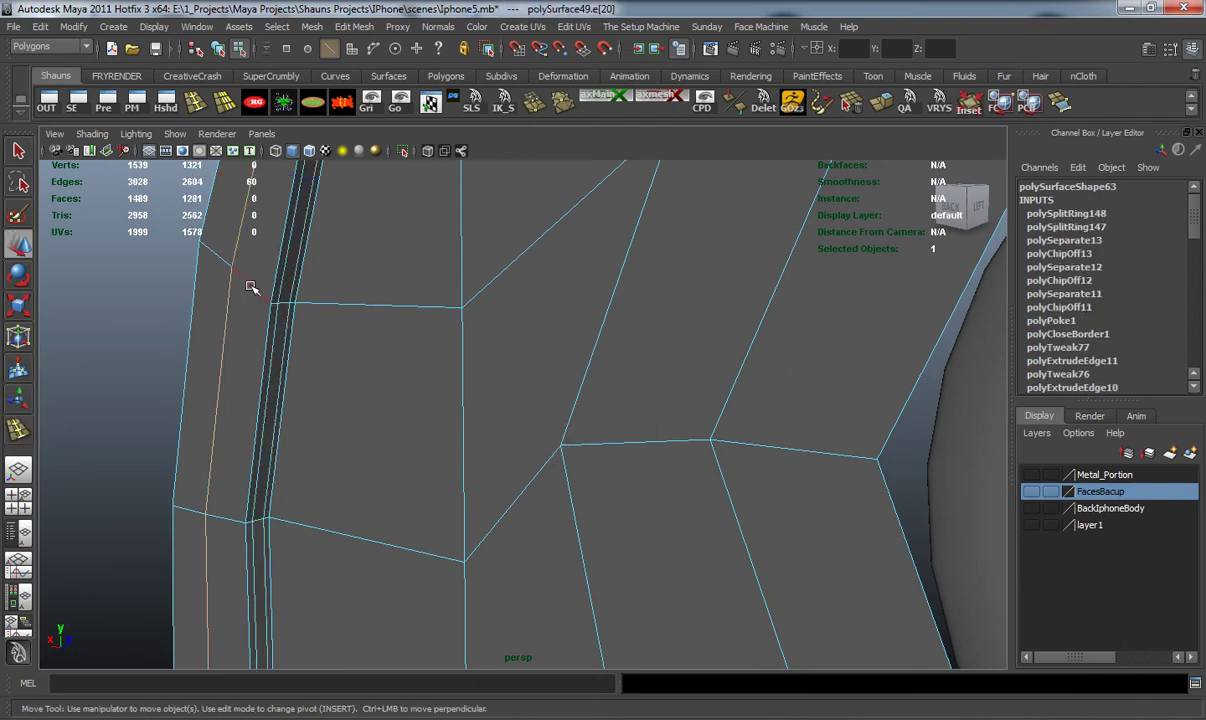
Select the edge loop just outside the groove around the back body and shift it slightly along Z.
double_click(227, 256)
scroll(263, 311, "down", 5)
left_click_drag(374, 377, 511, 363, "alt")
middle_click_drag(511, 363, 402, 412, "alt")
scroll(602, 412, "down", 5)
left_click_drag(602, 412, 476, 398, "alt")
middle_click_drag(476, 398, 530, 219, "alt")
middle_click_drag(569, 564, 567, 286, "alt")
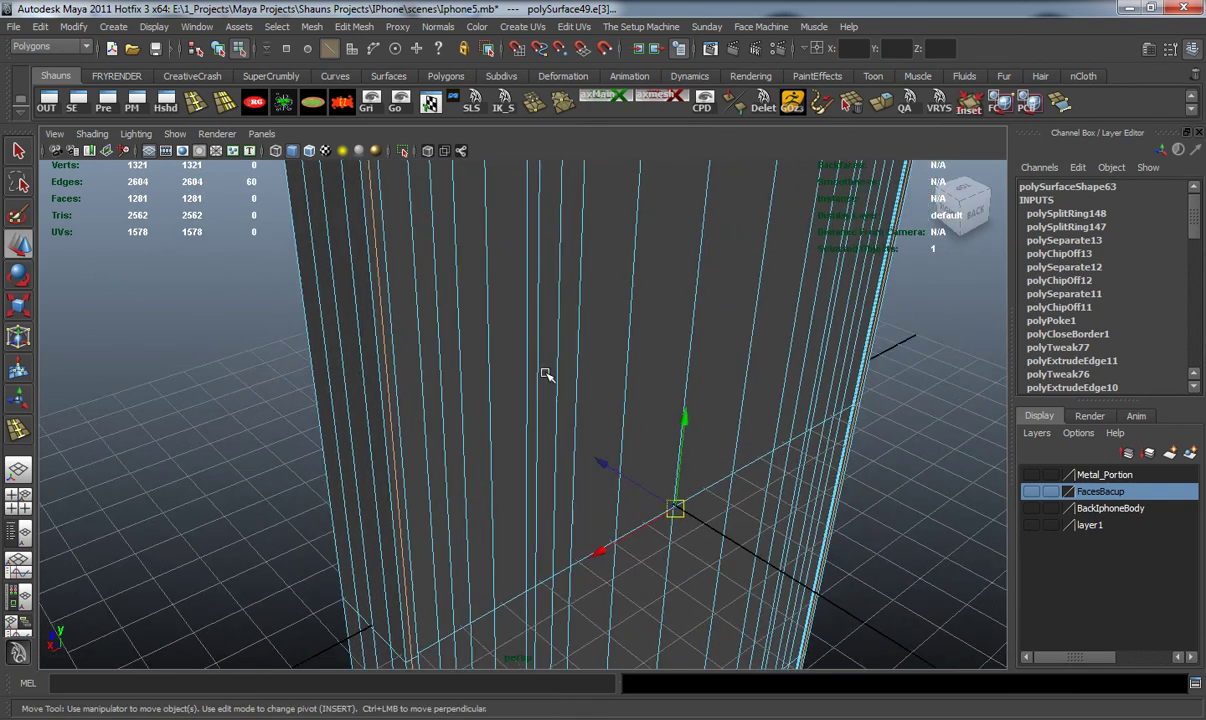
scroll(567, 286, "up", 3)
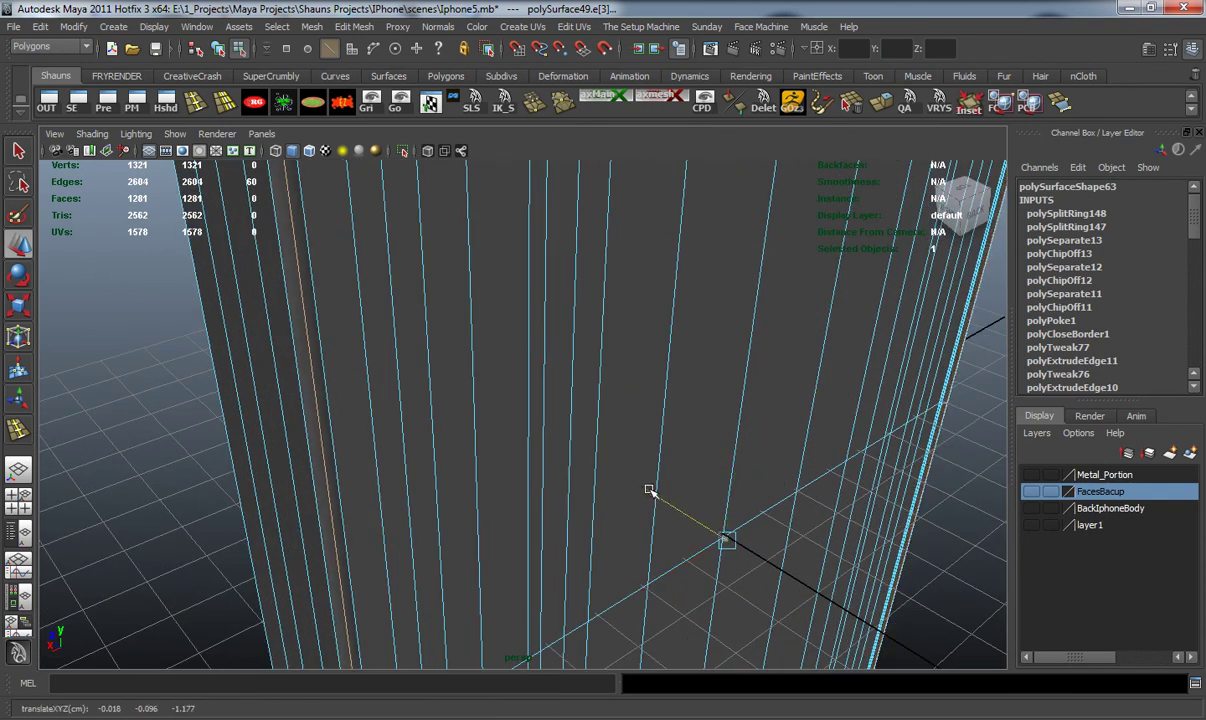
left_click(156, 445)
Select the five camera parts without the back body, group them, and centre the group's pivot.
left_click_drag(370, 346, 570, 477, "alt")
left_click_drag(731, 491, 736, 490)
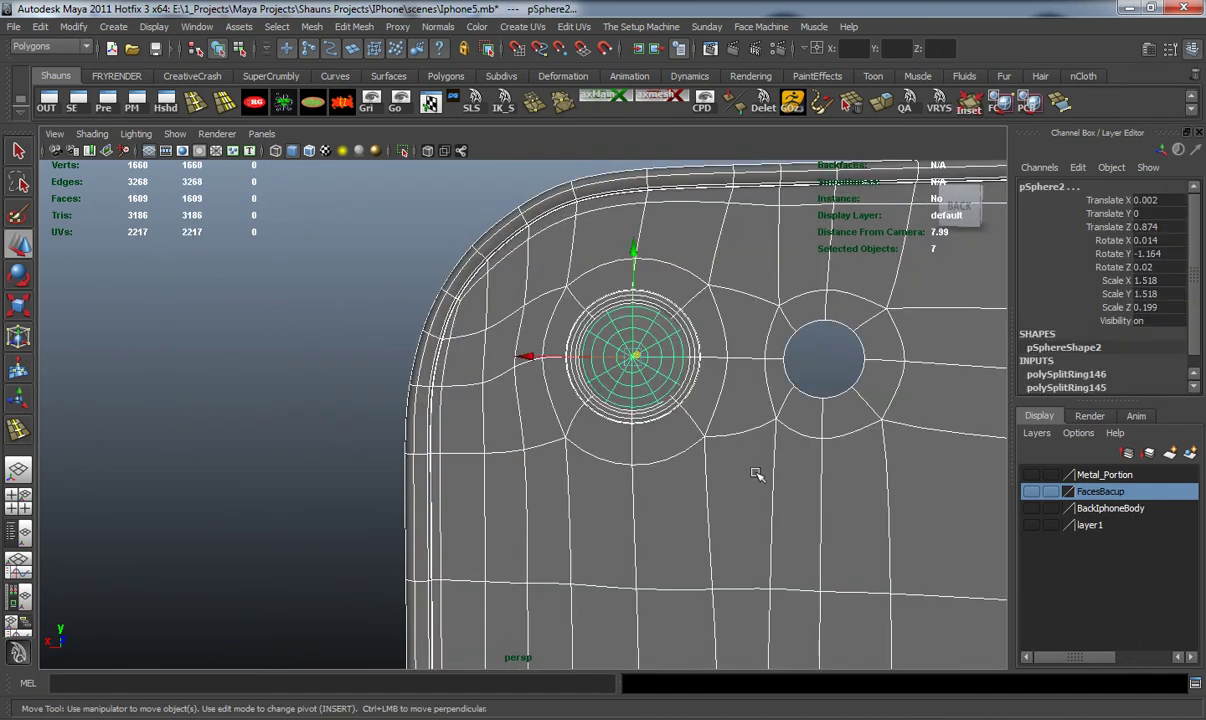
left_click(852, 516, "shift")
right_click_drag(854, 519, 767, 492, "alt")
middle_click_drag(767, 492, 611, 470, "alt")
mouse_move(611, 470)
right_mouse_down("alt")
mouse_move(630, 487)
mouse_move(612, 480)
right_mouse_up("alt")
scroll(613, 480, "up", 3)
left_click_drag(587, 493, 592, 495, "alt")
left_click_drag(550, 451, 481, 473, "alt")
scroll(493, 462, "down", 3)
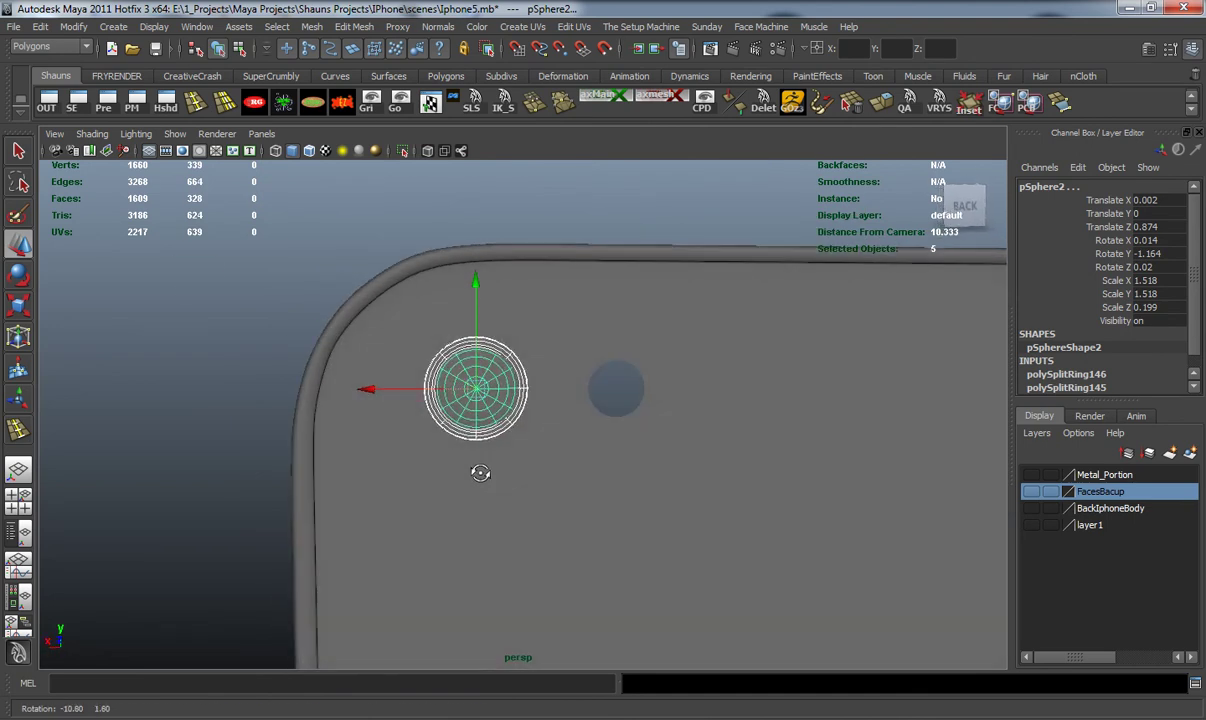
key("ctrl+g")
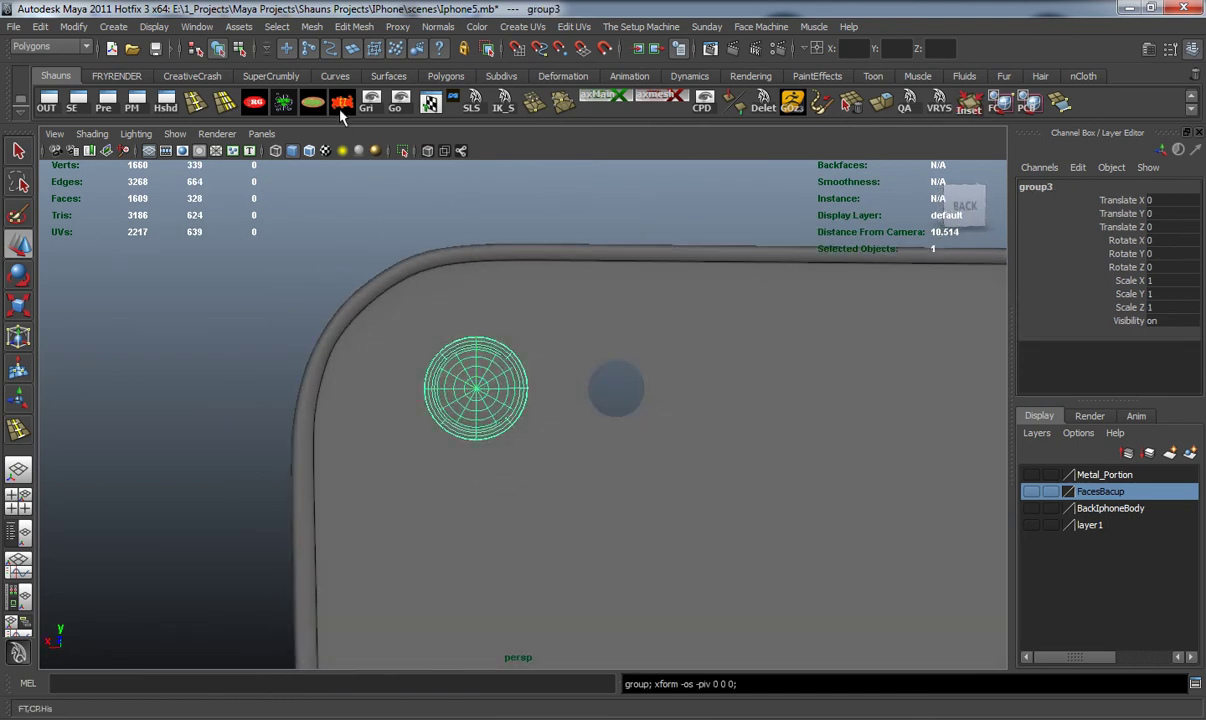
middle_click_drag(550, 394, 440, 360, "alt")
scroll(446, 368, "up", 2)
left_click_drag(453, 374, 447, 380, "alt")
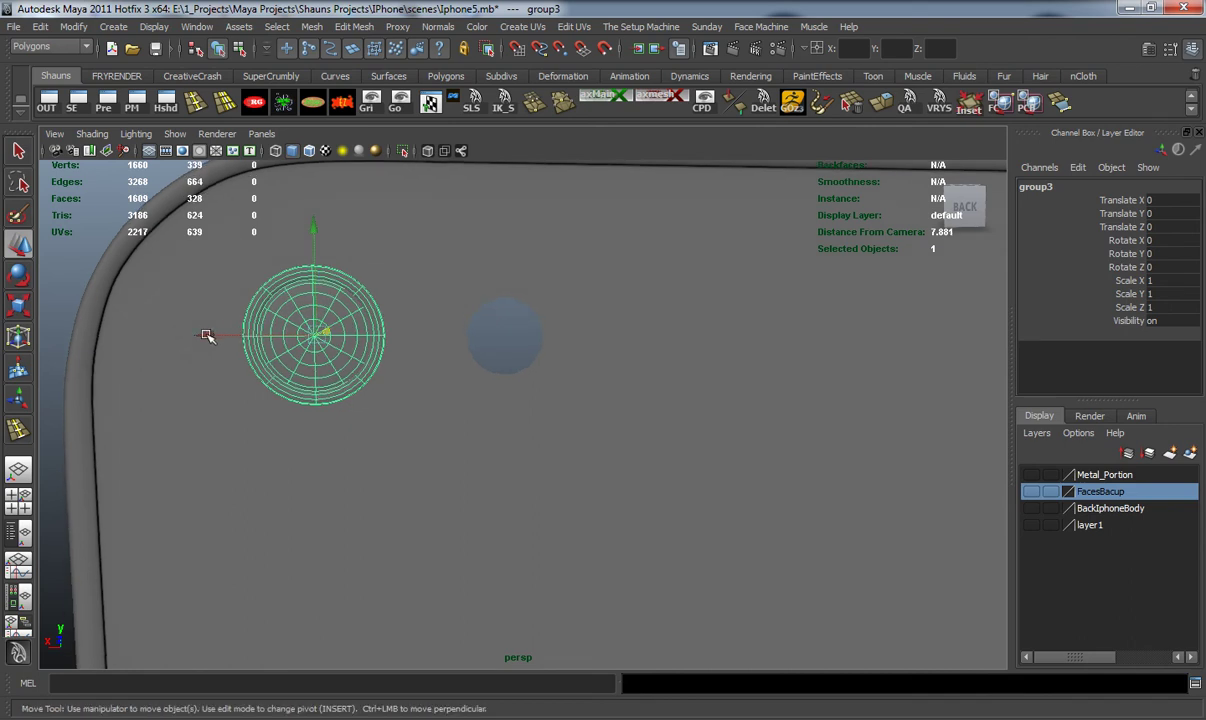
Duplicate the camera group and move the copy to about -1.577 in X, over the flash hole.
left_click_drag(204, 337, 372, 334)
key("space")
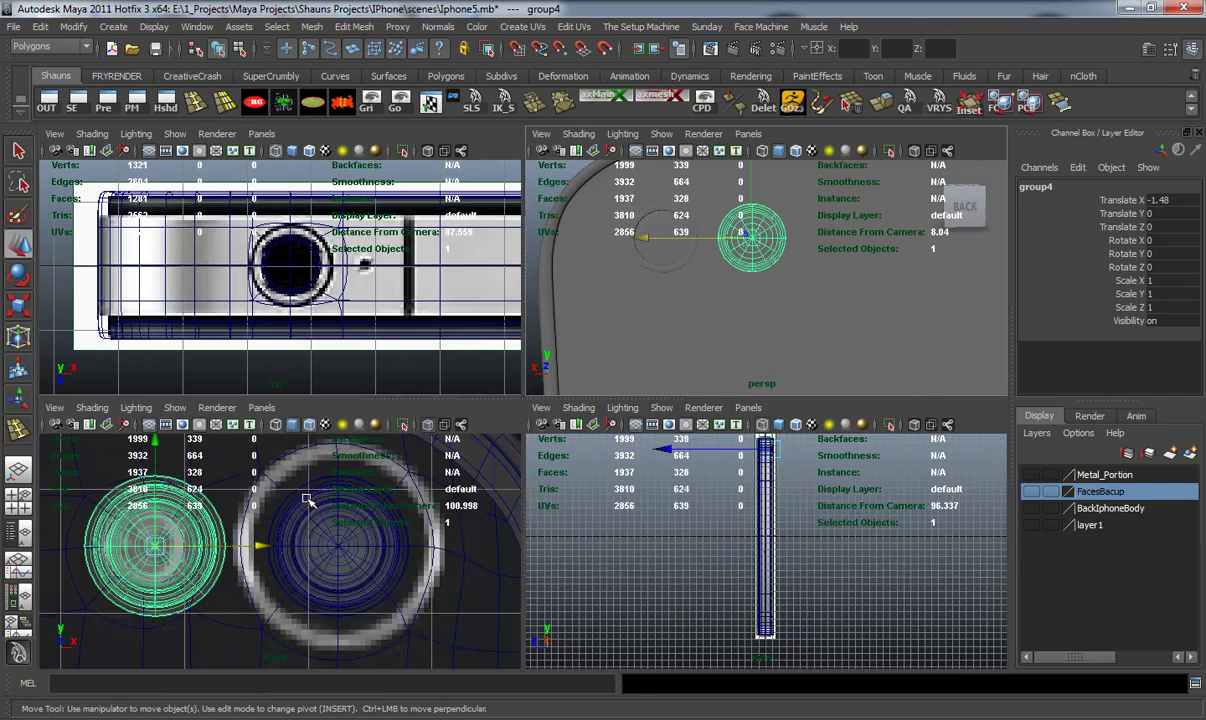
key("space")
middle_click_drag(389, 489, 692, 515, "alt")
scroll(682, 478, "up", 2)
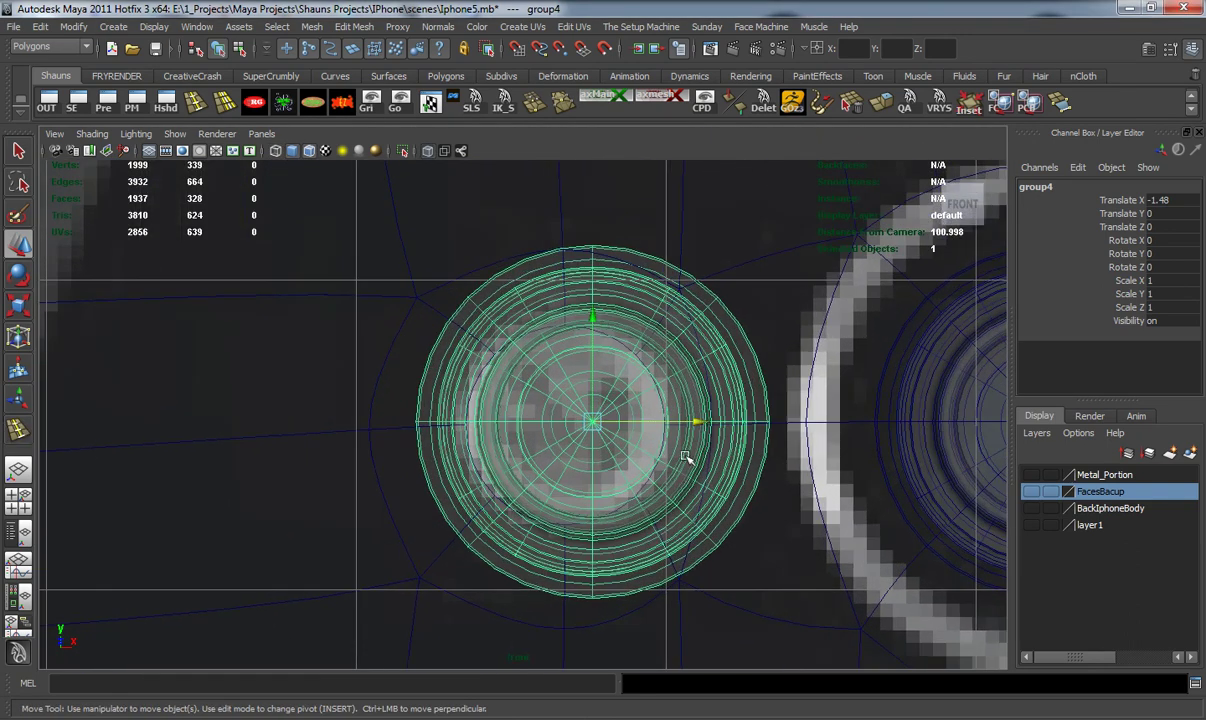
left_click_drag(698, 424, 670, 424)
Scale the duplicated group uniformly to about 0.57 to fit the flash hole and return to the perspective view.
key("r")
left_click_drag(563, 423, 444, 420)
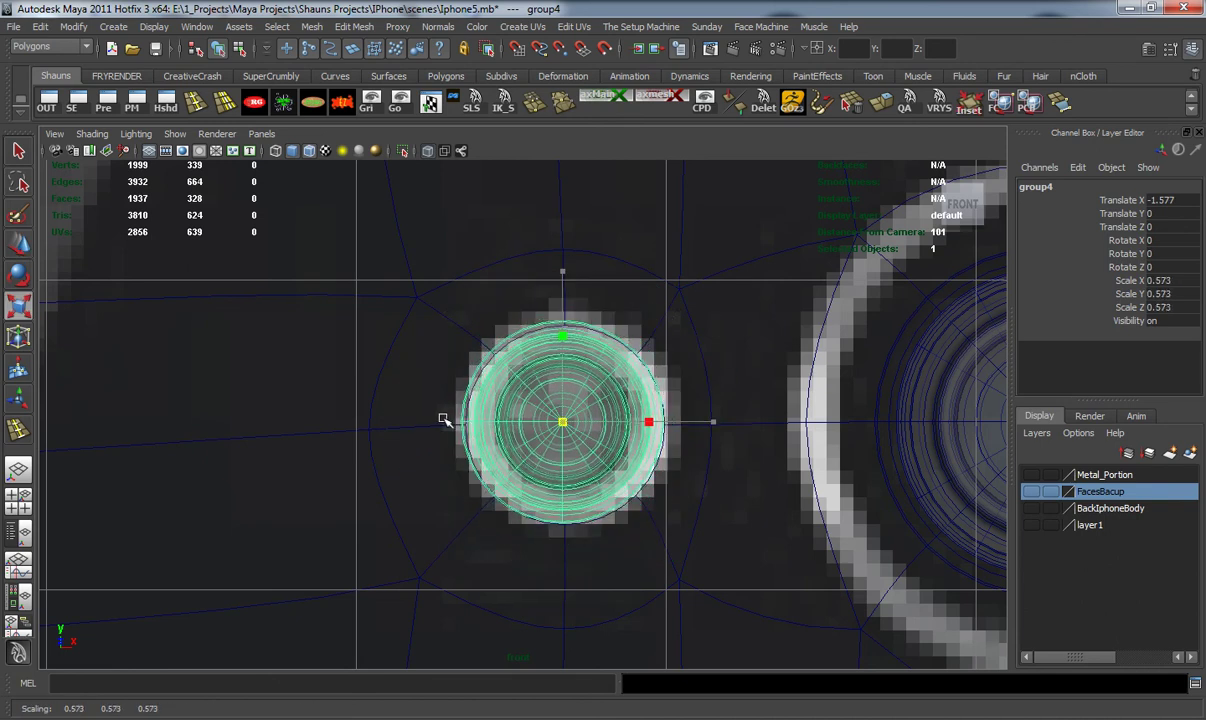
key("space")
key("space")
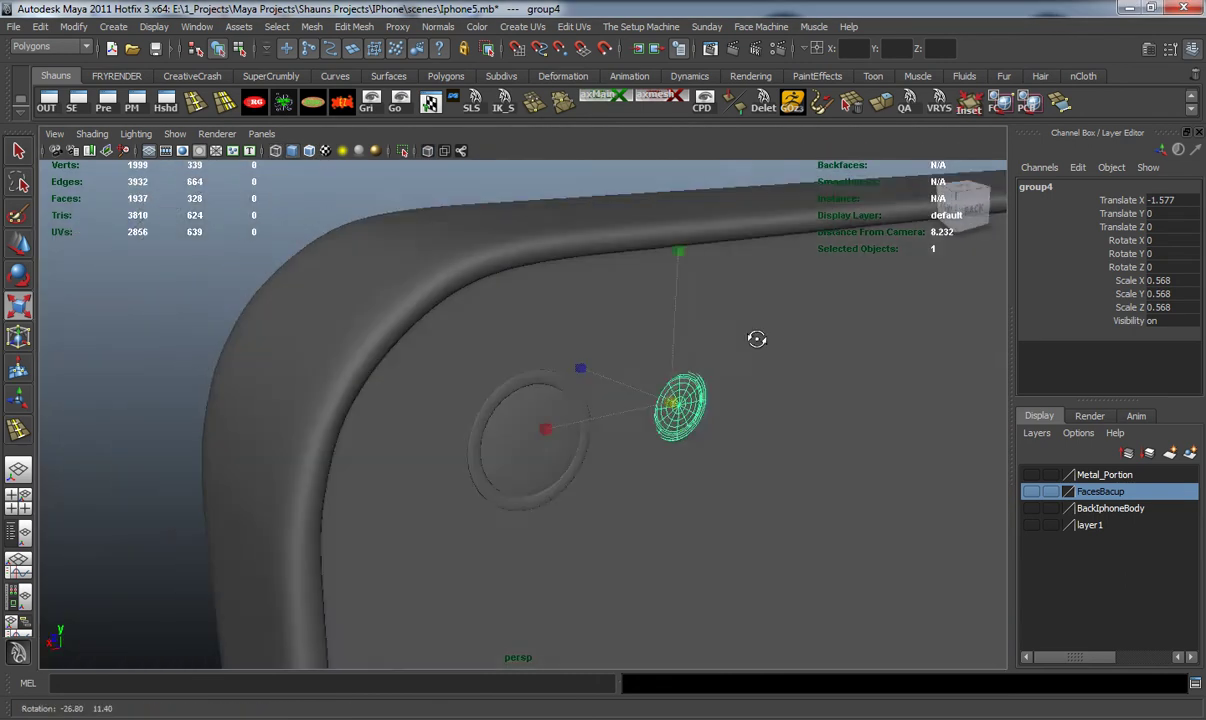
Push the scaled flash group into the back body along Z to about -0.08 and deselect it.
mouse_move(563, 375)
left_mouse_down("alt")
mouse_move(511, 390)
mouse_move(557, 392)
left_mouse_up("alt")
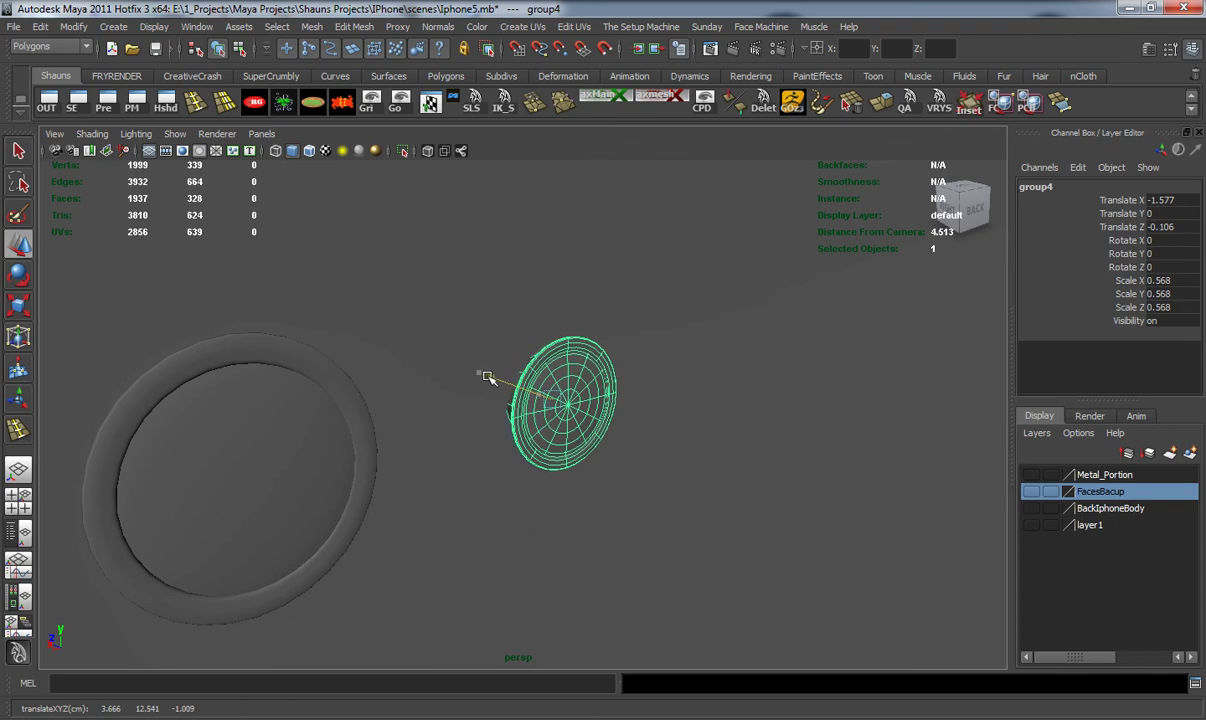
left_click_drag(487, 399, 310, 396, "alt")
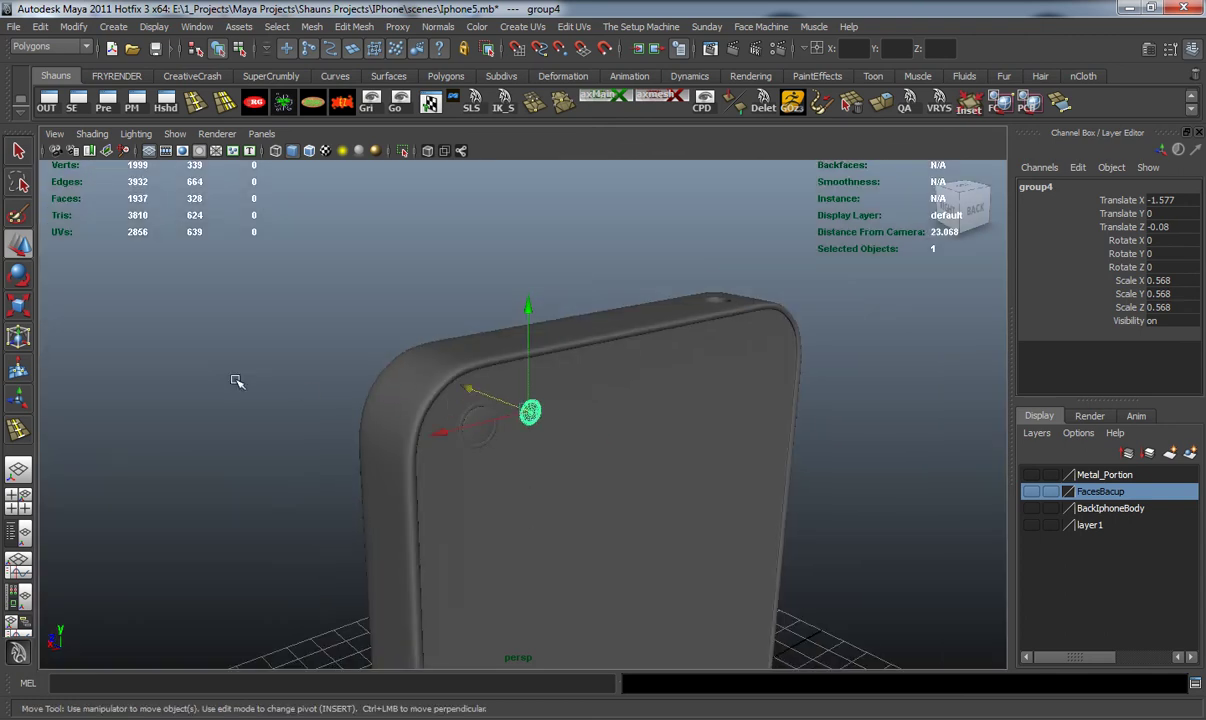
left_click(310, 396)
Select the flash group again and centre it in its hole at about -1.566 in X.
left_click_drag(471, 453, 375, 438, "alt")
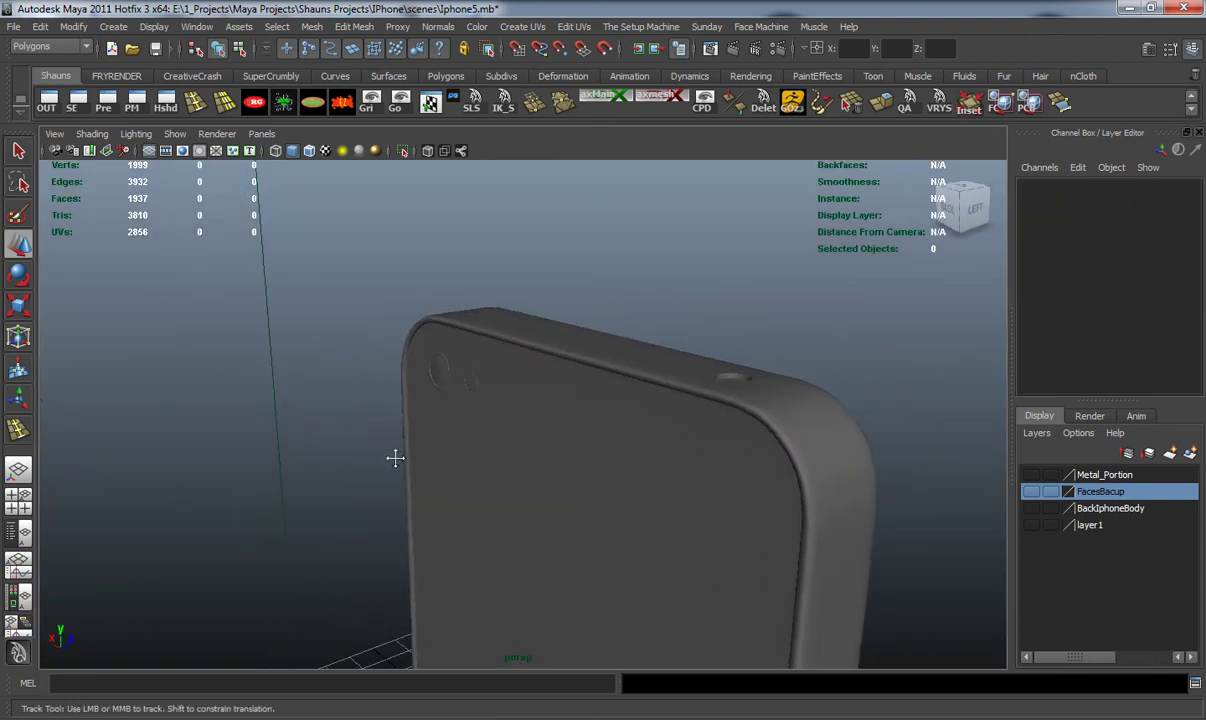
middle_click_drag(377, 439, 436, 493, "alt")
scroll(436, 493, "up", 8)
left_click_drag(431, 458, 487, 385, "alt")
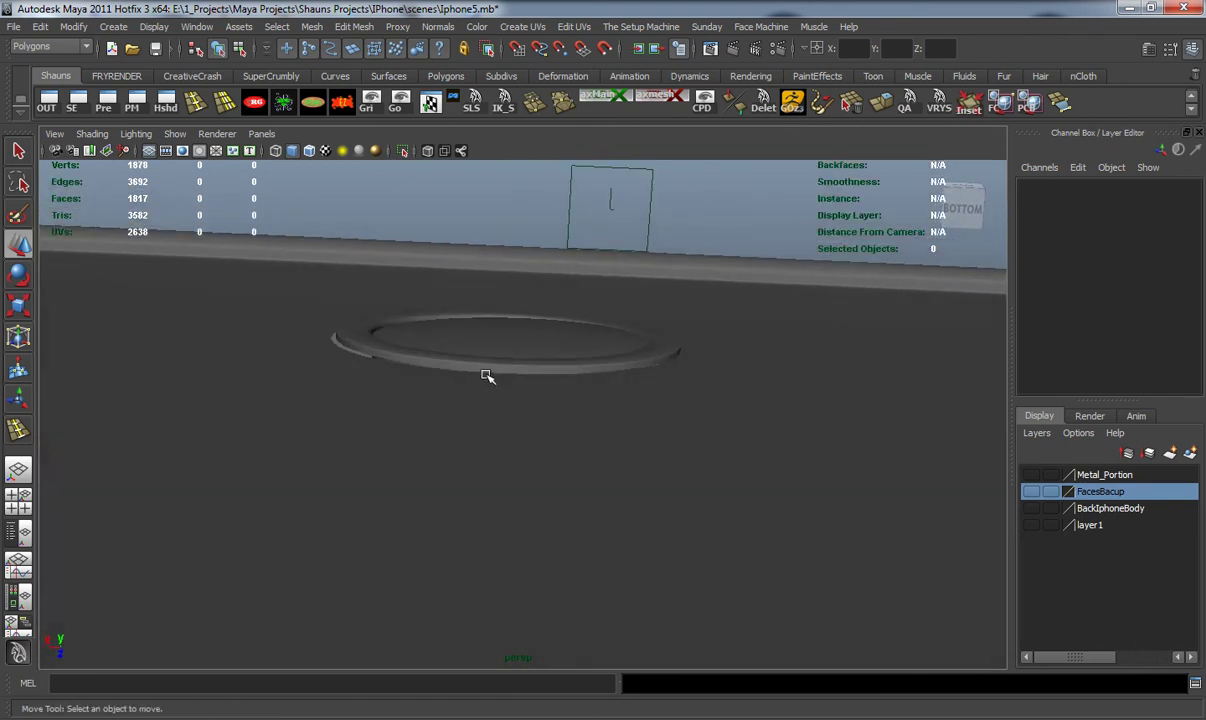
left_click(485, 363)
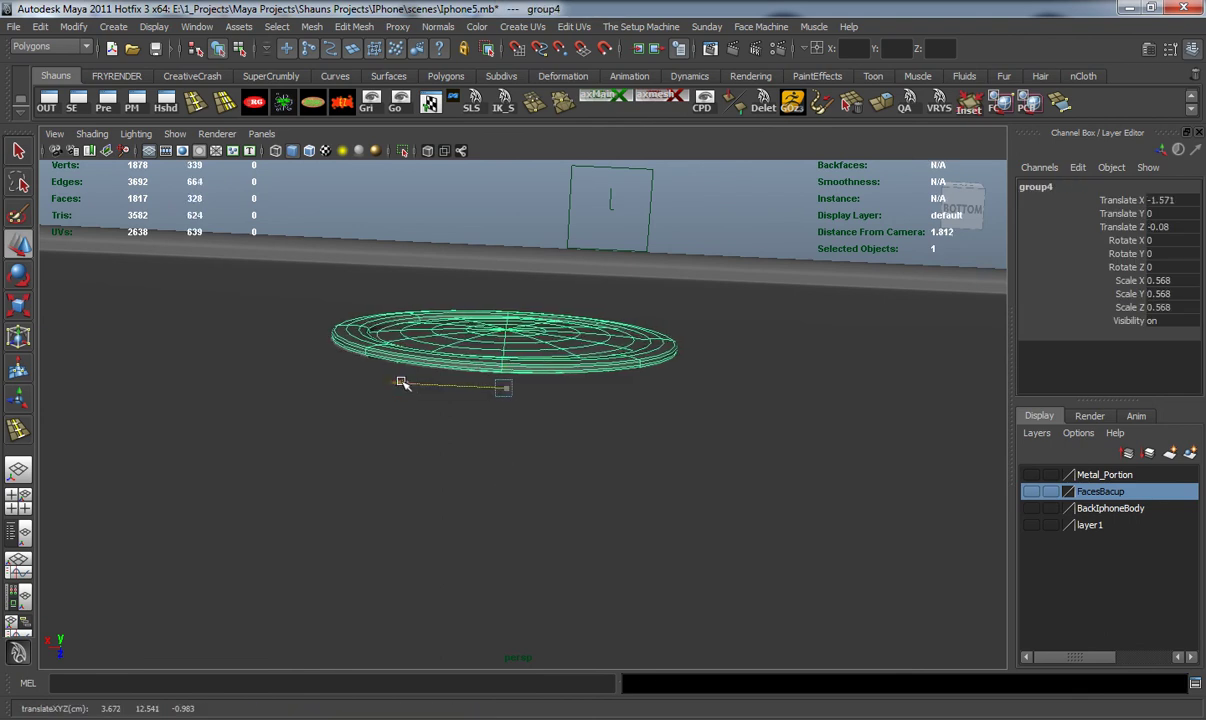
left_click_drag(398, 383, 527, 392, "alt")
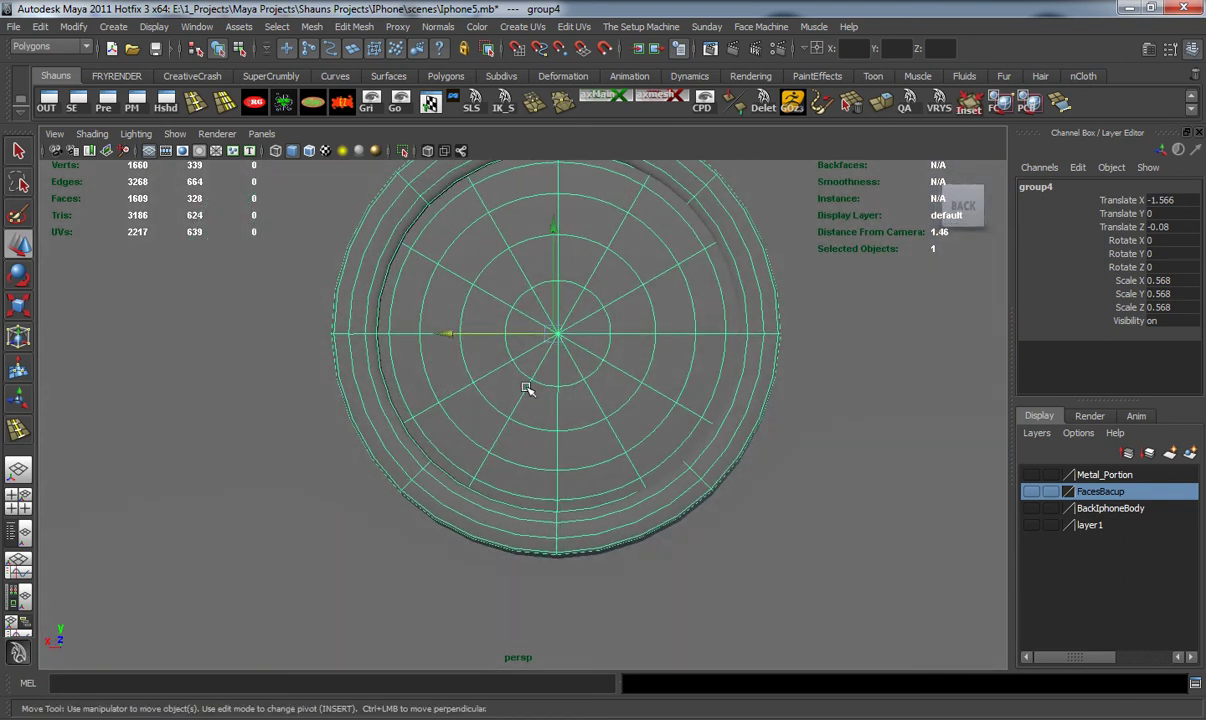
Scale the flash group uniformly to about 0.593 and shift it to about -0.076 in Z to fill the hole.
left_click_drag(556, 336, 560, 338)
left_click_drag(560, 338, 695, 366, "alt")
left_click(748, 369)
key("ctrl+z")
left_click_drag(603, 380, 527, 357, "alt")
left_click_drag(381, 321, 382, 408, "alt")
scroll(382, 408, "down", 10)
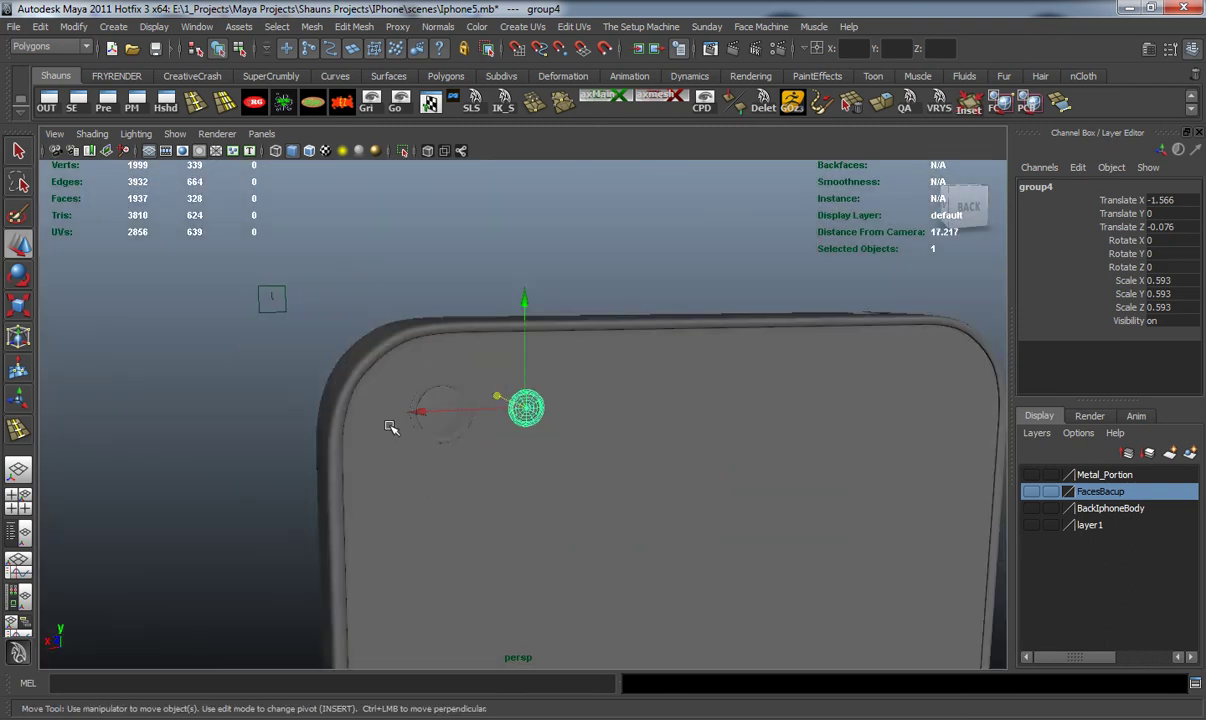
Deselect the flash group and inspect the whole body from its open front side.
scroll(391, 427, "down", 3)
left_click(265, 428)
left_click_drag(520, 491, 473, 397, "alt")
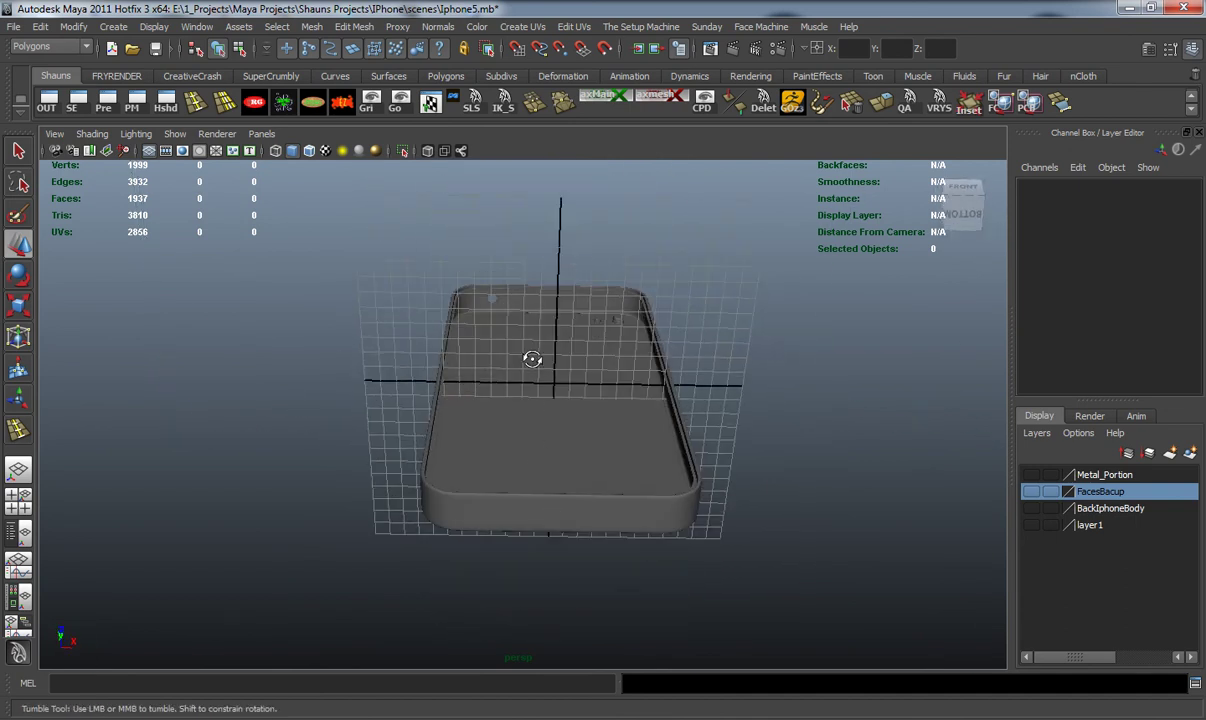
left_click_drag(532, 349, 535, 442, "alt")
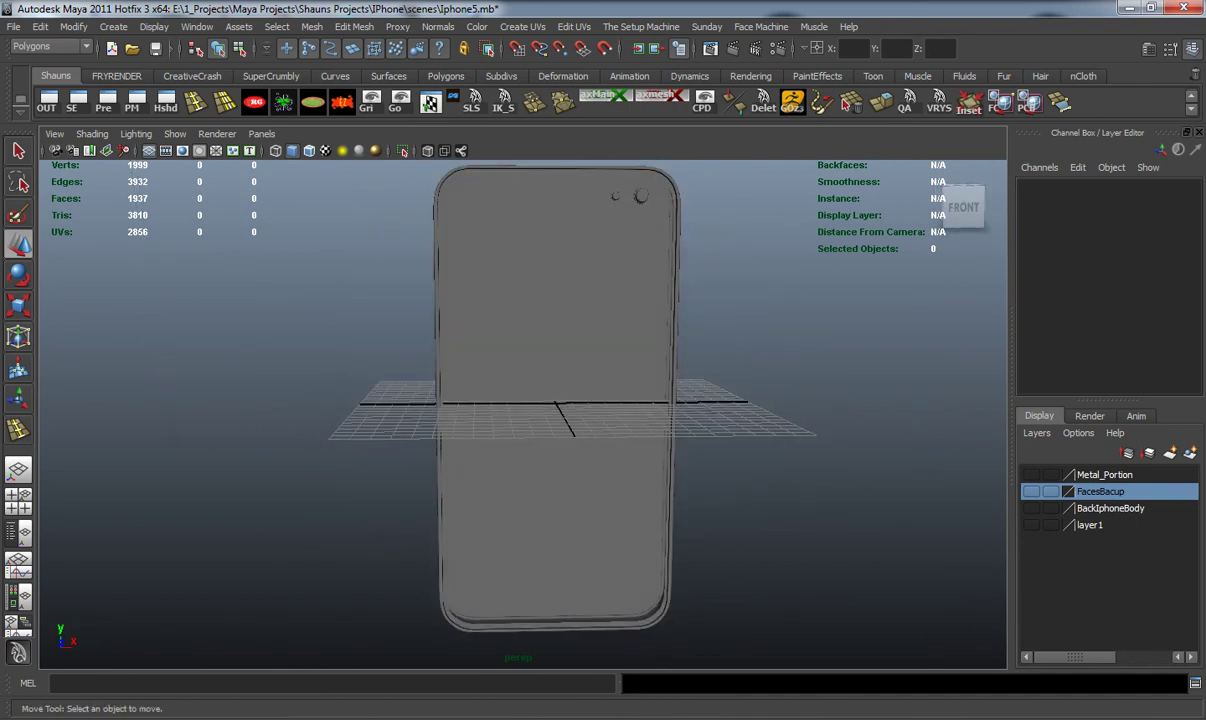